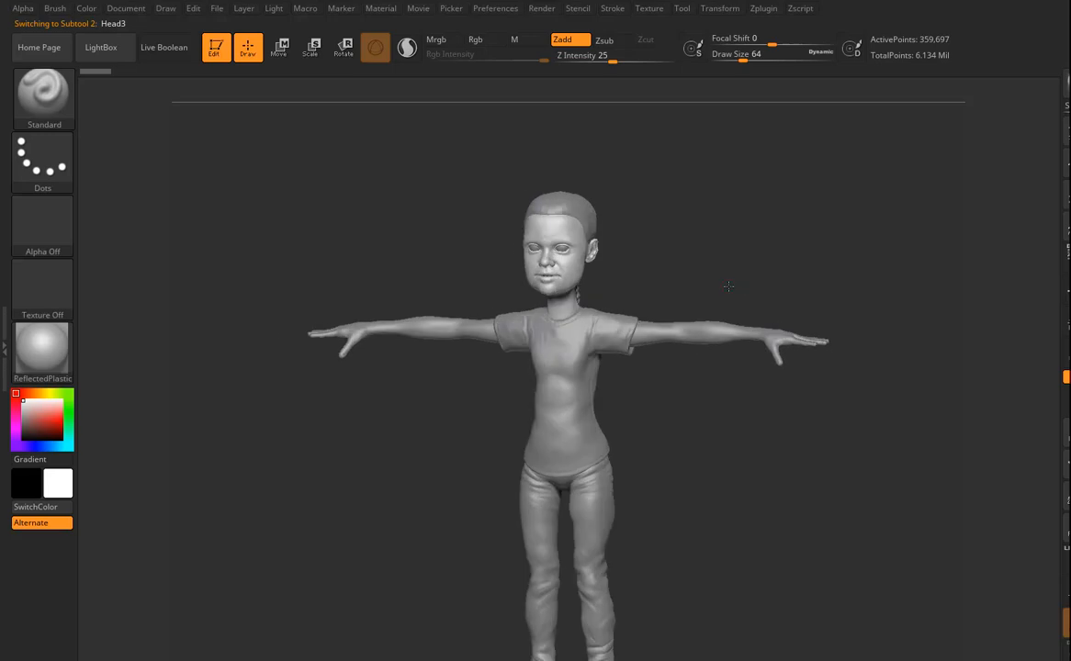
Drop all visible subtools of the character to their lowest subdivision level using SubTool Master's Low Res vis
left_click_drag(795, 343, 774, 448)
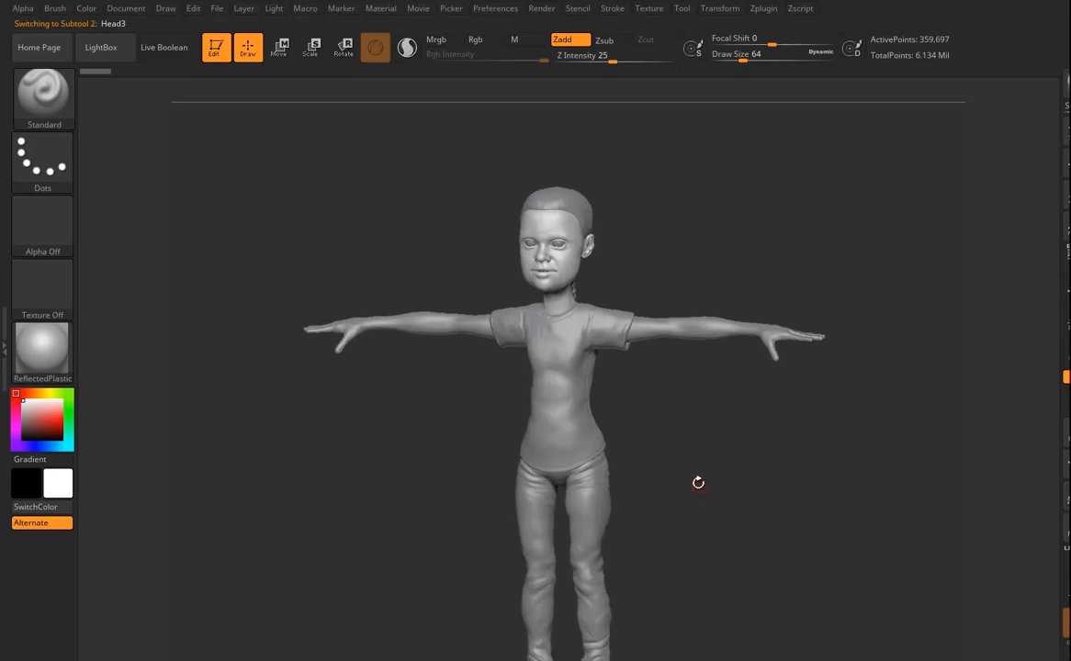
left_click_drag(713, 502, 607, 237)
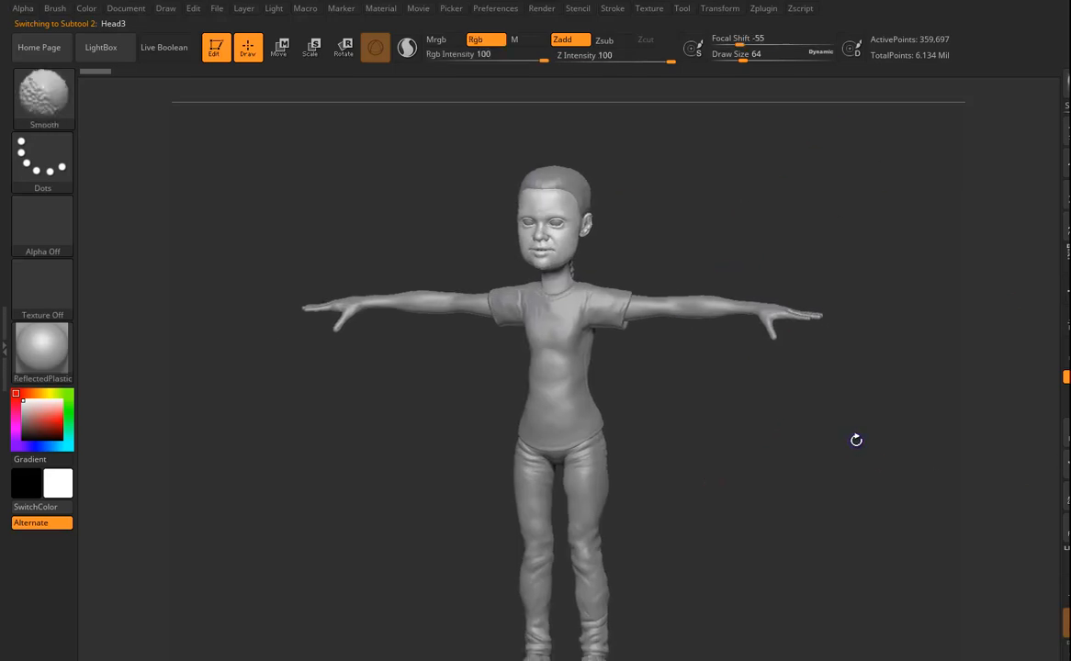
left_click(764, 8)
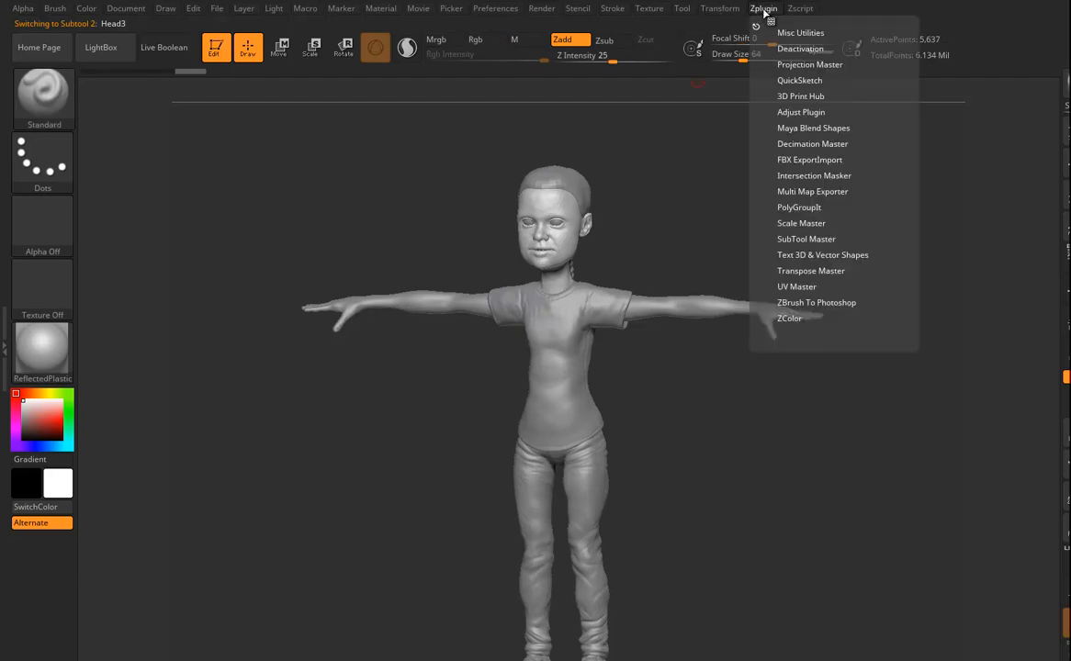
left_click(796, 240)
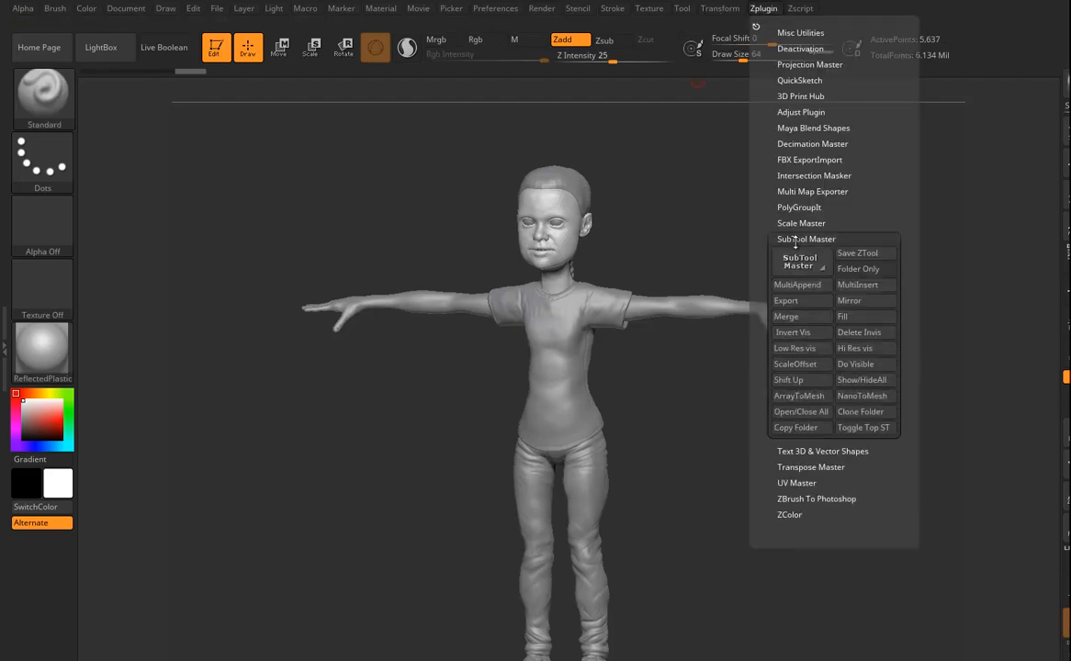
left_click(797, 352)
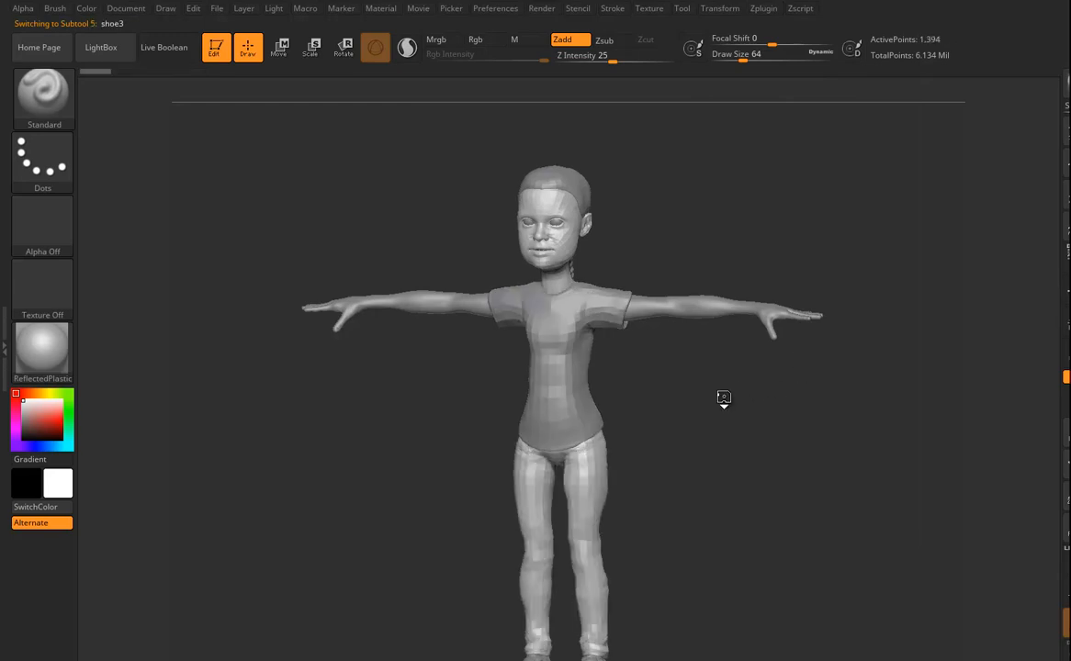
Create a displacement map for the Head3 subtool from its lowest subdivision level
left_click_drag(786, 442, 794, 406)
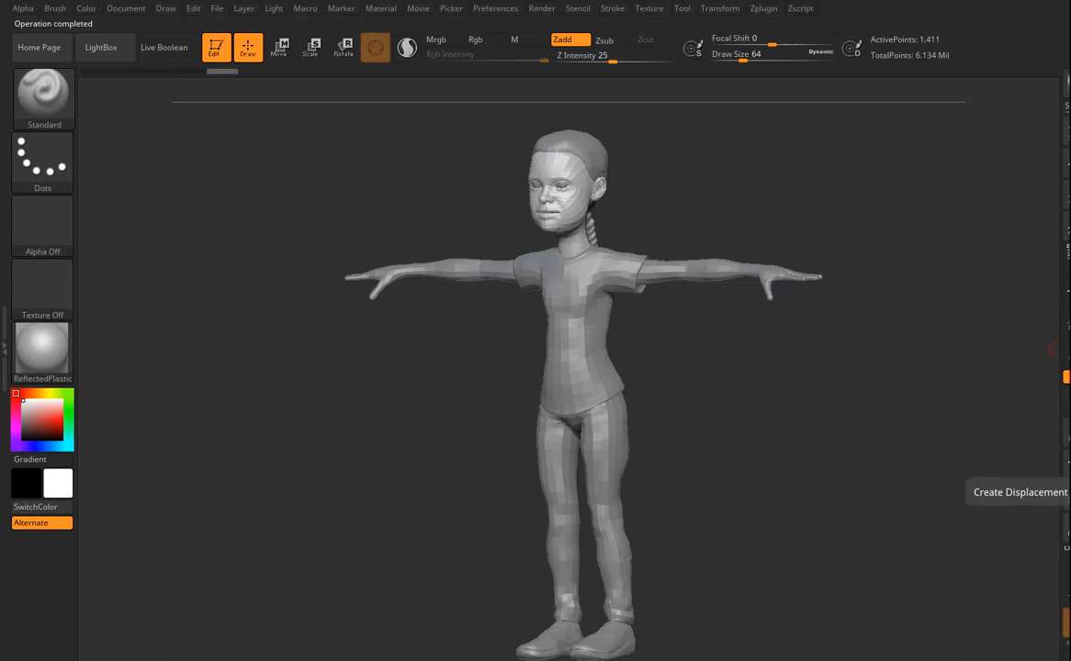
left_click(1067, 493)
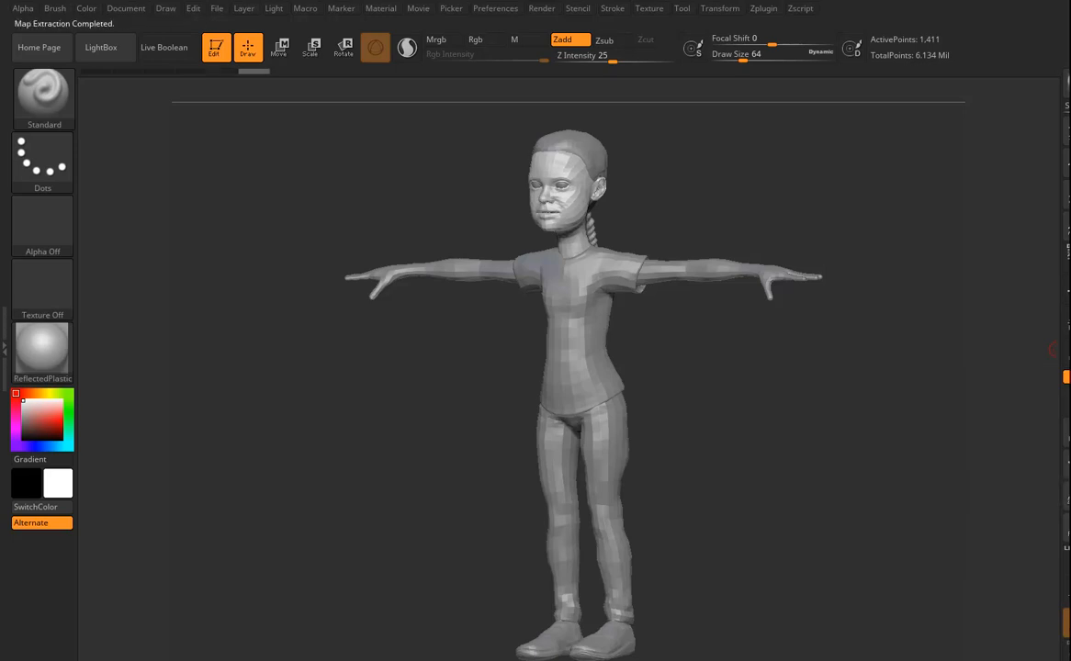
Start exporting the Head3 subtool to the Greta_Project scenes folder with the Maya *.ma file format
mouse_move(1064, 349)
left_click(1070, 78)
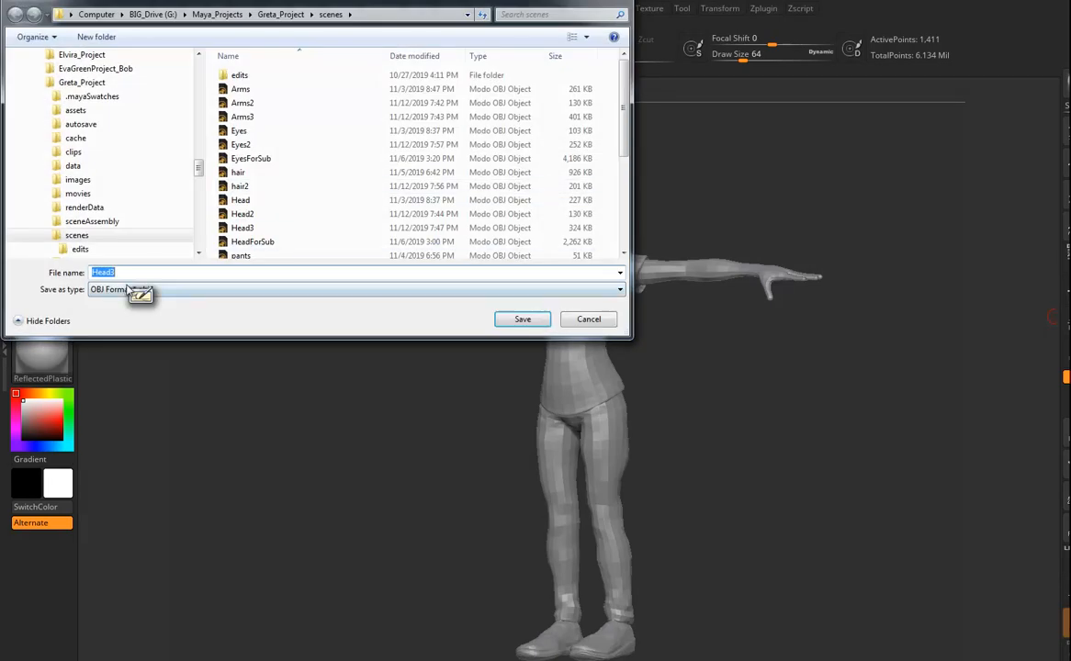
left_click(225, 290)
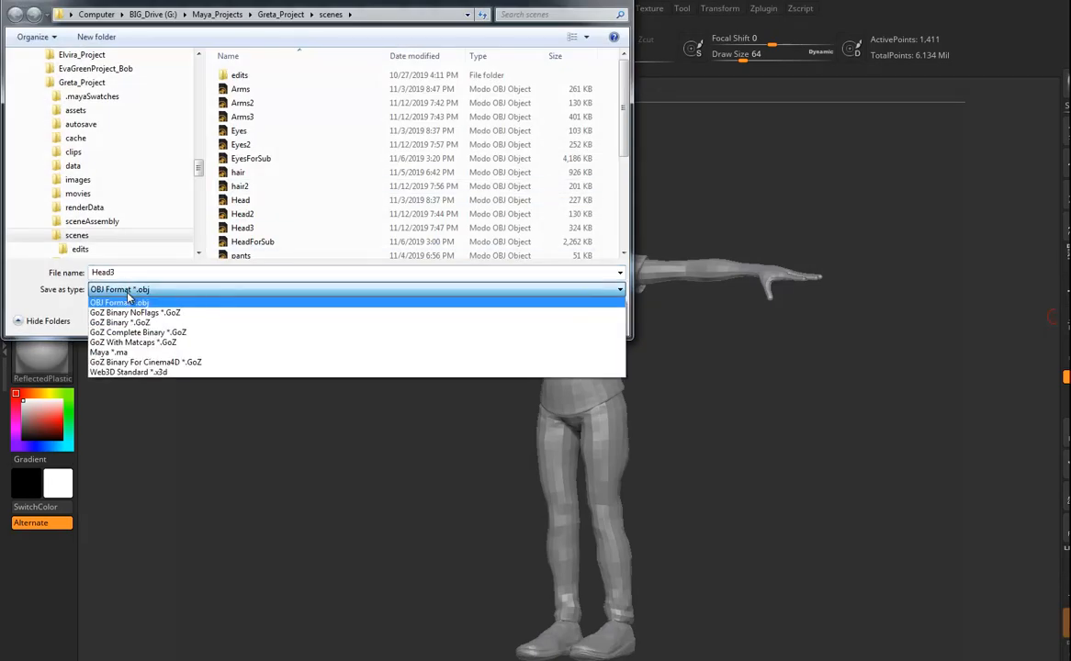
left_click(122, 355)
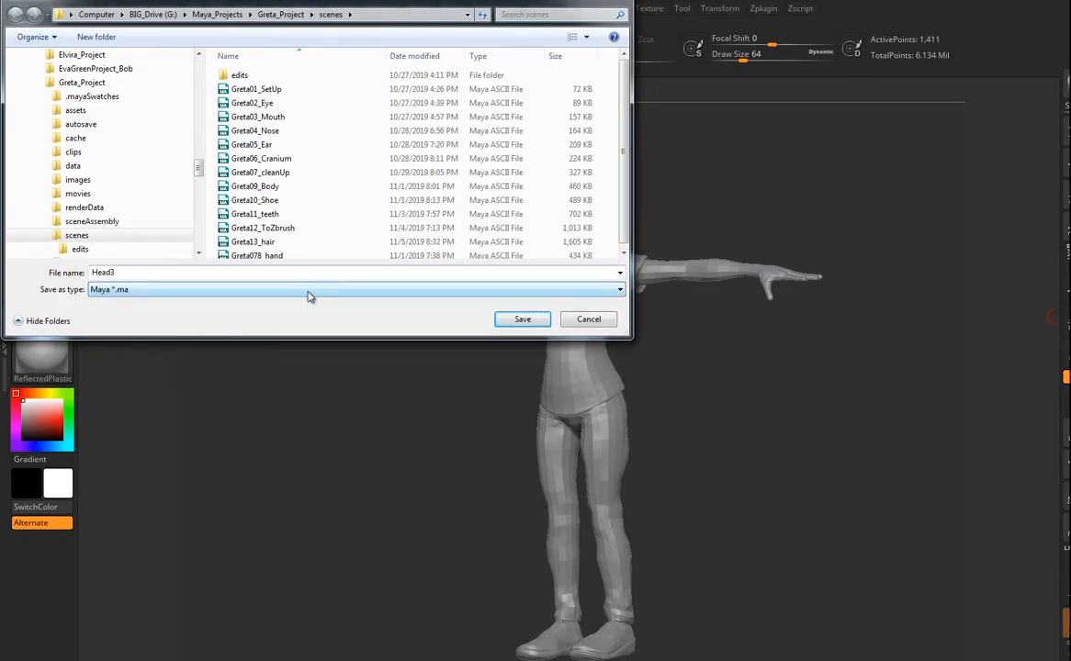
scroll(630, 192, "down", 1)
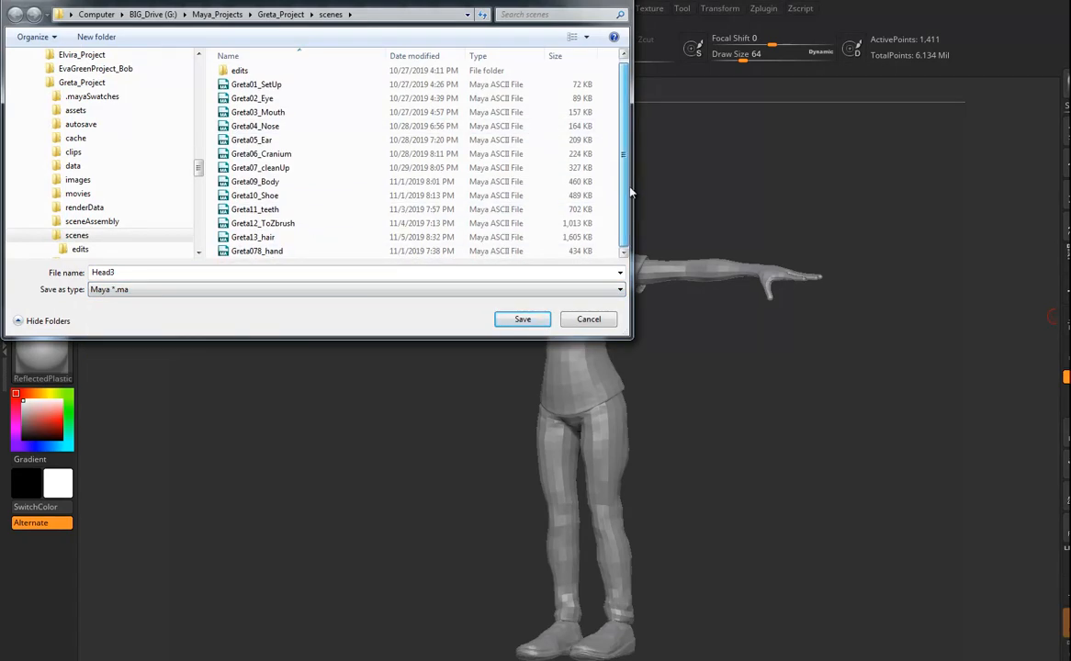
scroll(579, 105, "up", 1)
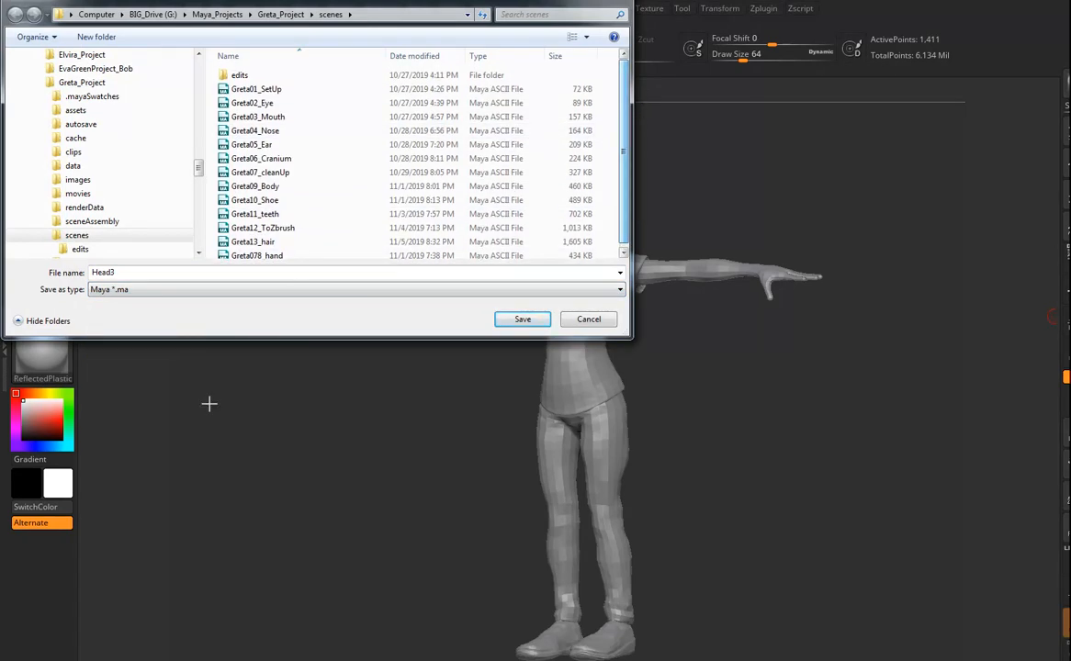
Name the exported head file HeadDisp and save it
double_click(134, 272)
left_click(144, 272)
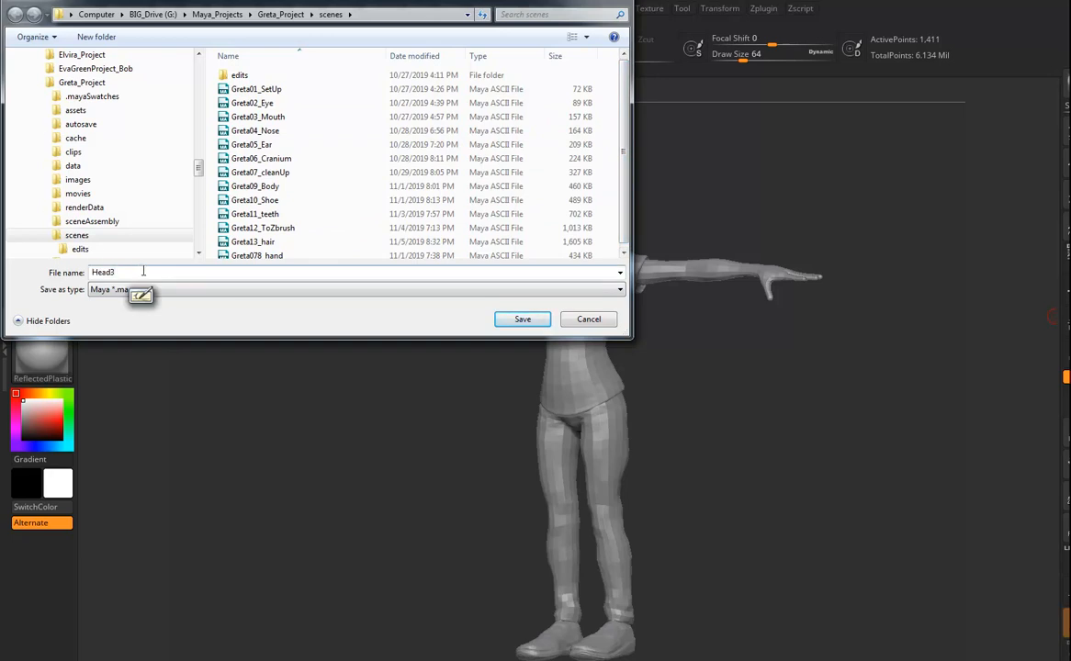
key("BackSpace")
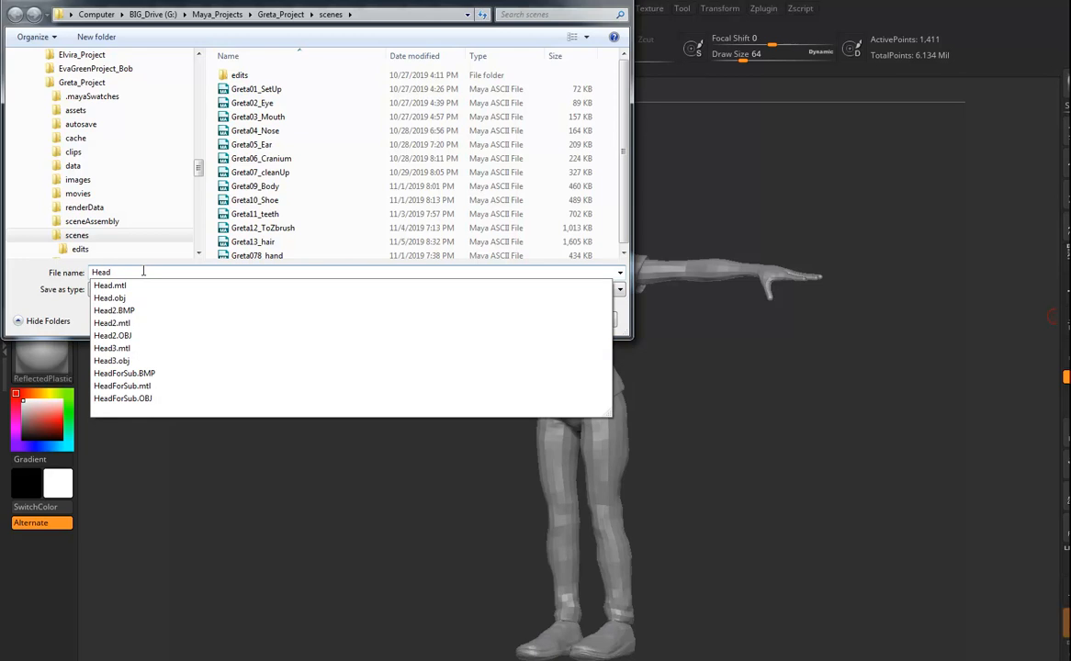
type("Disp")
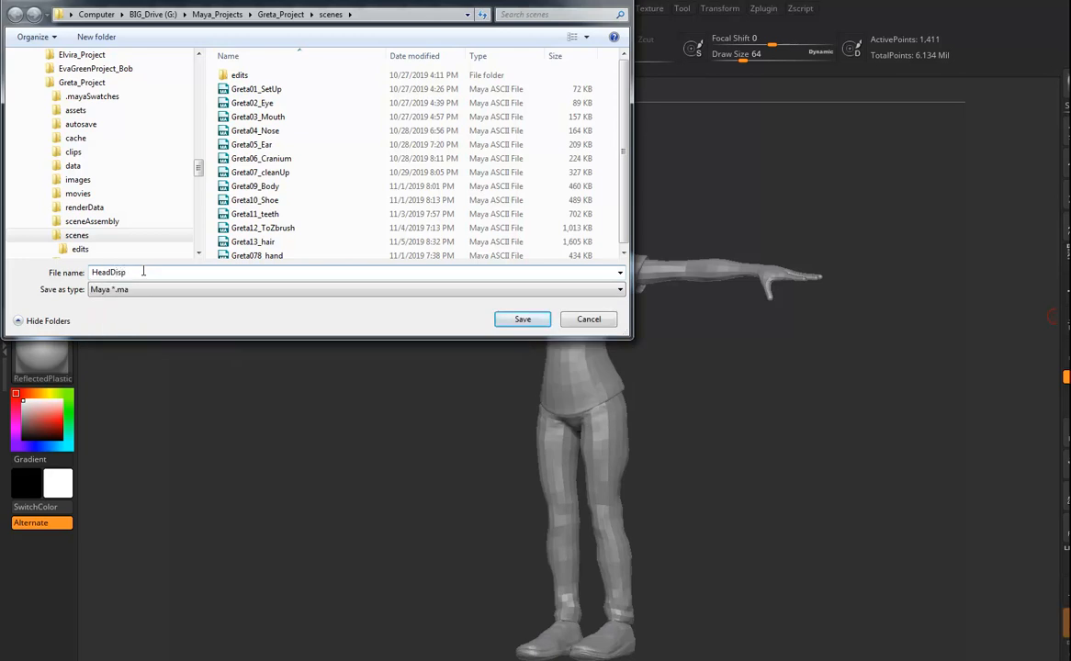
left_click(537, 324)
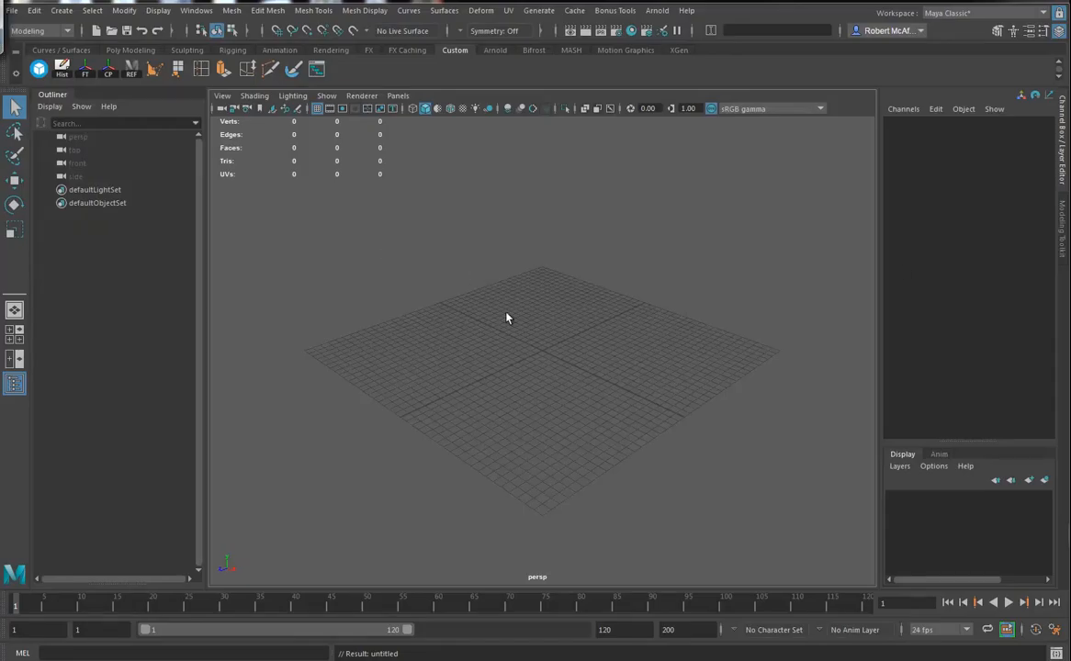
Switch to Maya and open HeadDisp.ma from the project's scenes folder, discarding the untitled scene
left_click(15, 12)
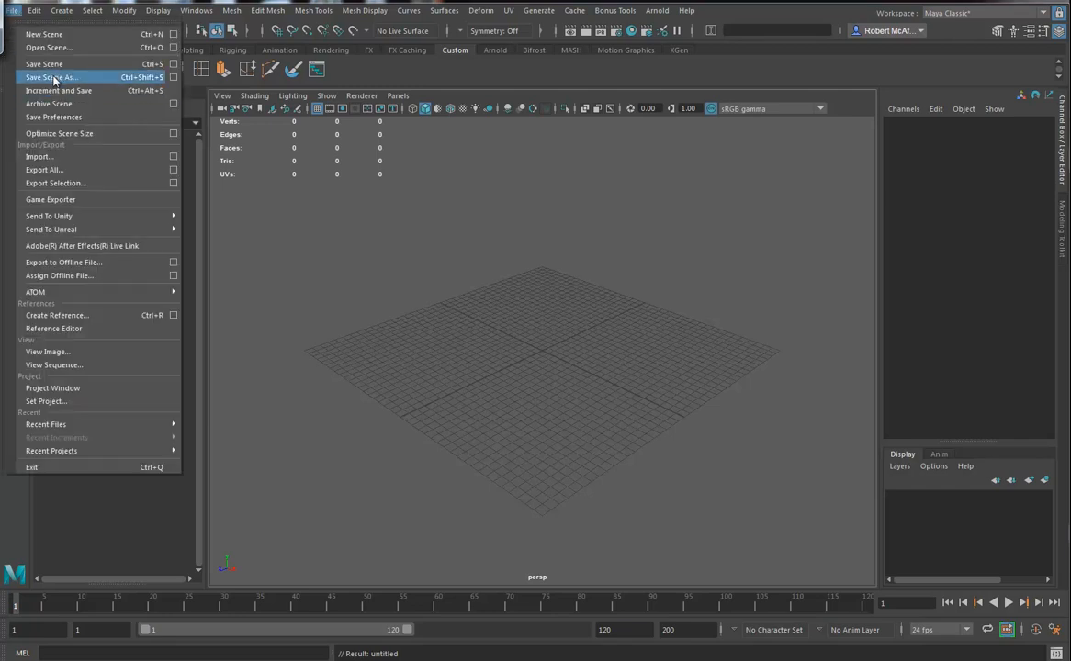
left_click(50, 49)
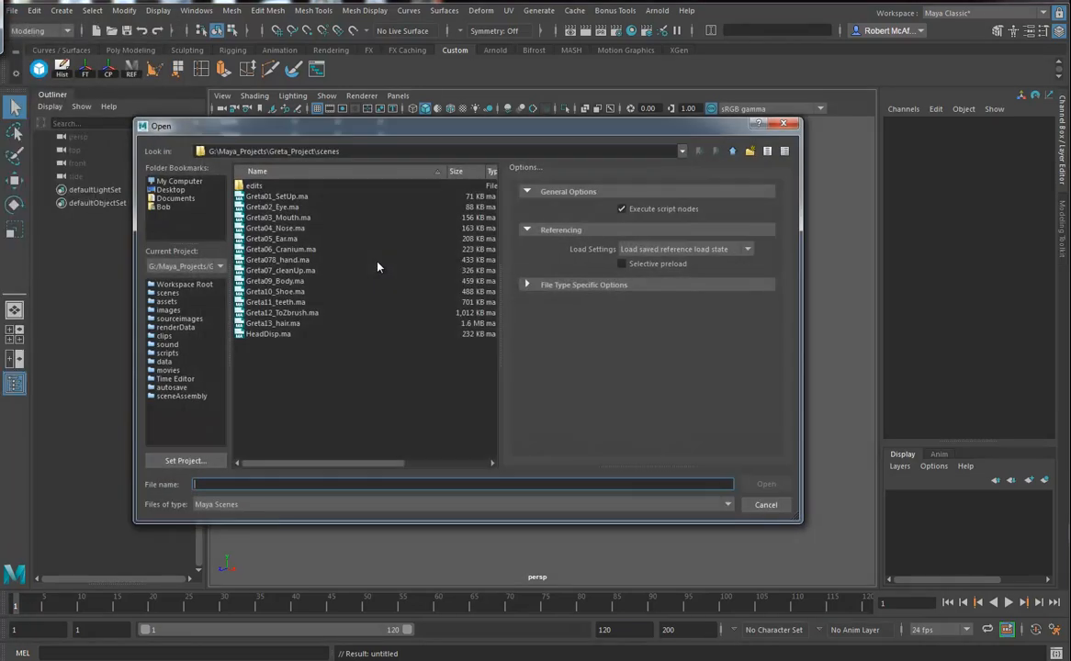
left_click(268, 335)
left_click(766, 484)
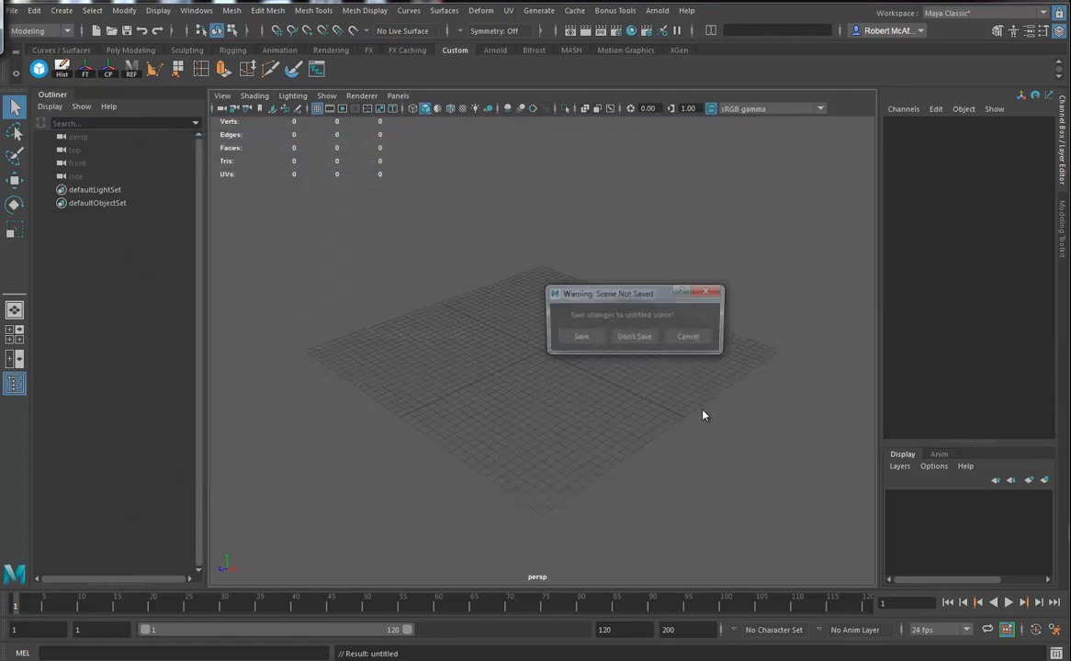
left_click(634, 338)
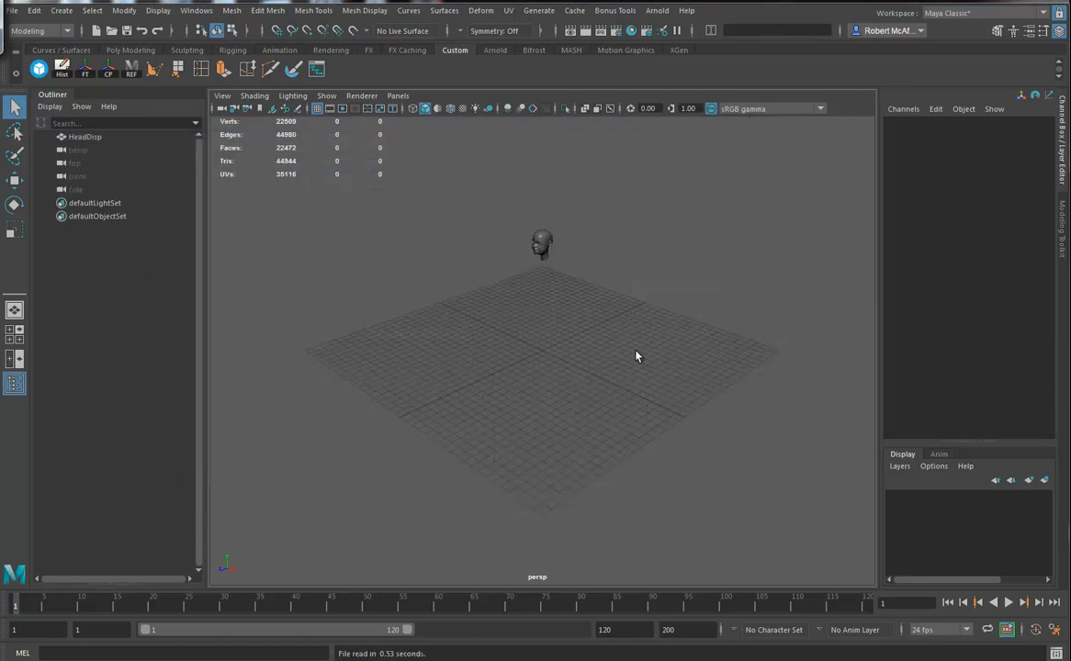
Select the head mesh, render it with Arnold, and place the RenderView window so the model stays visible
left_click_drag(592, 349, 640, 331, "alt")
middle_click_drag(615, 346, 605, 406, "alt")
left_click_drag(604, 406, 584, 377, "alt")
right_click_drag(583, 378, 762, 368, "alt")
middle_click_drag(602, 322, 688, 462, "alt")
left_click_drag(643, 455, 678, 414, "alt")
right_click_drag(670, 413, 783, 444, "alt")
middle_click_drag(684, 372, 682, 434, "alt")
left_click(637, 281)
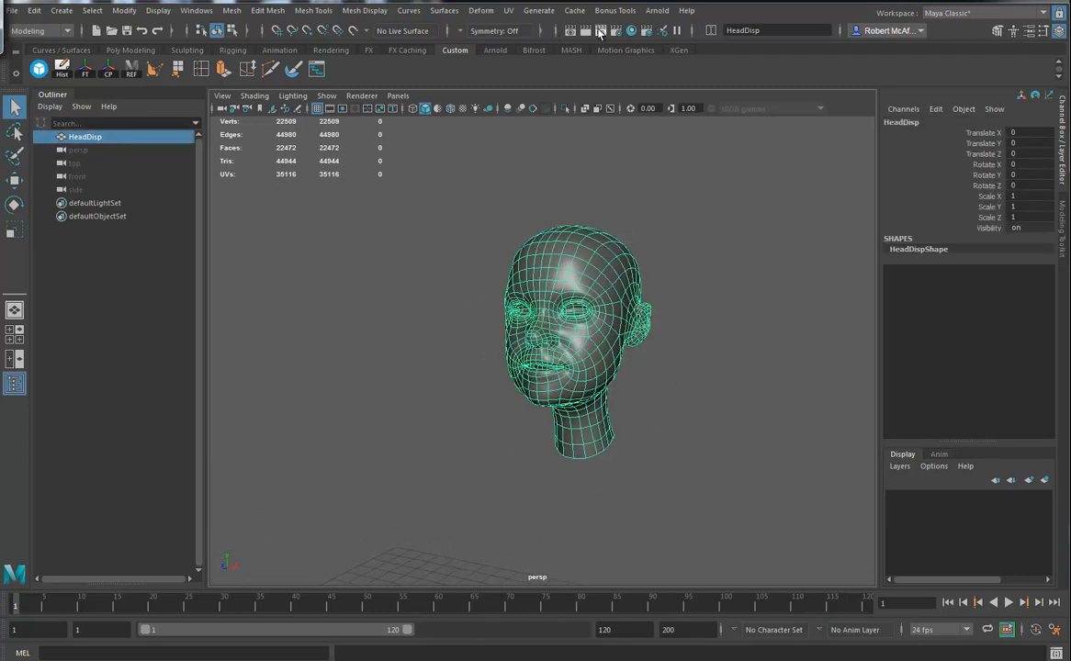
left_click(657, 11)
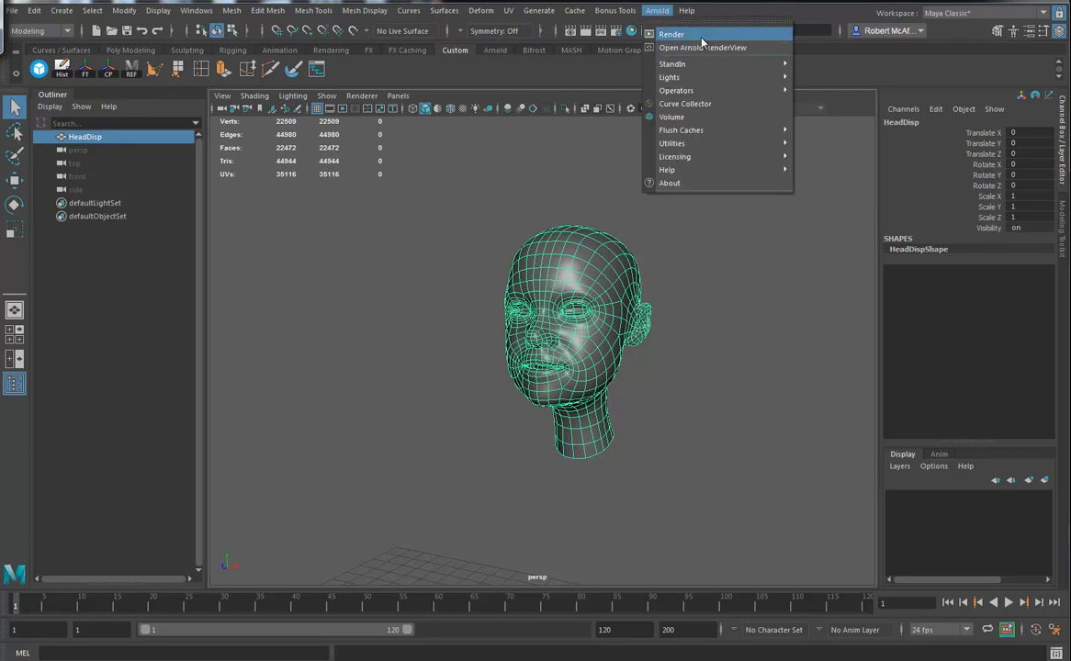
left_click(702, 37)
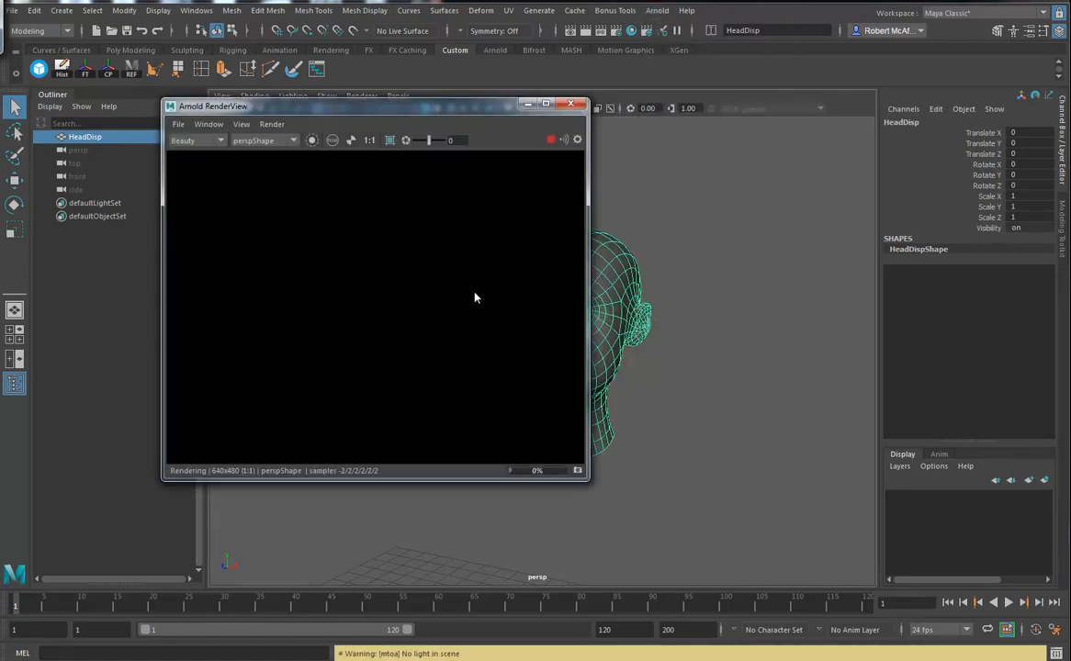
left_click_drag(380, 104, 243, 93)
Add an Arnold Skydome Light to the scene and check the lit head in the render preview
left_click(657, 11)
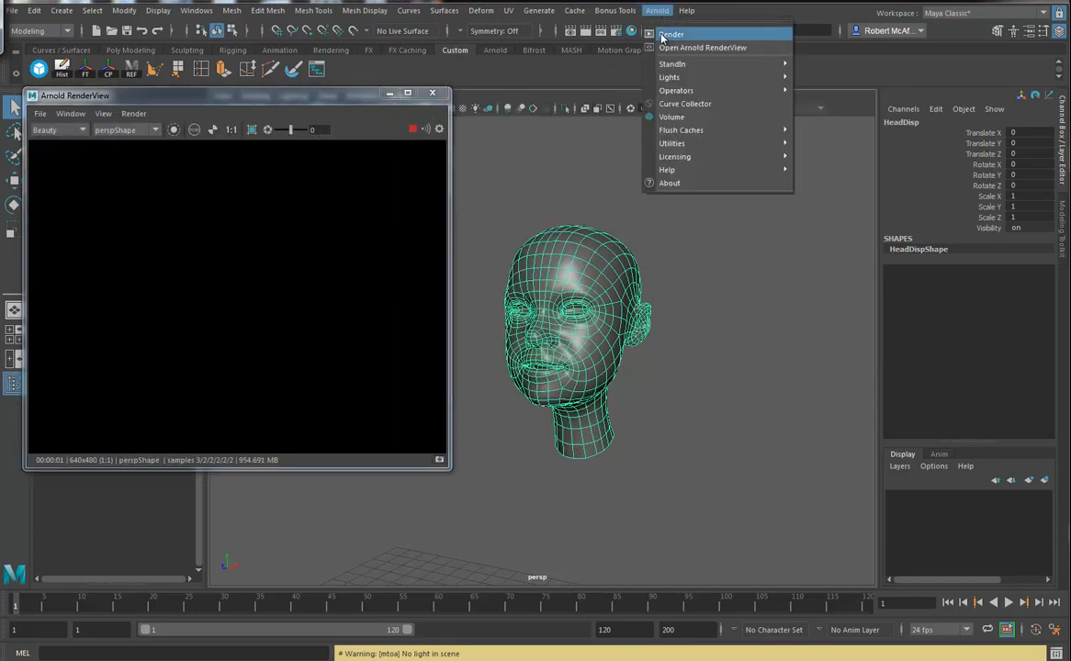
mouse_move(670, 81)
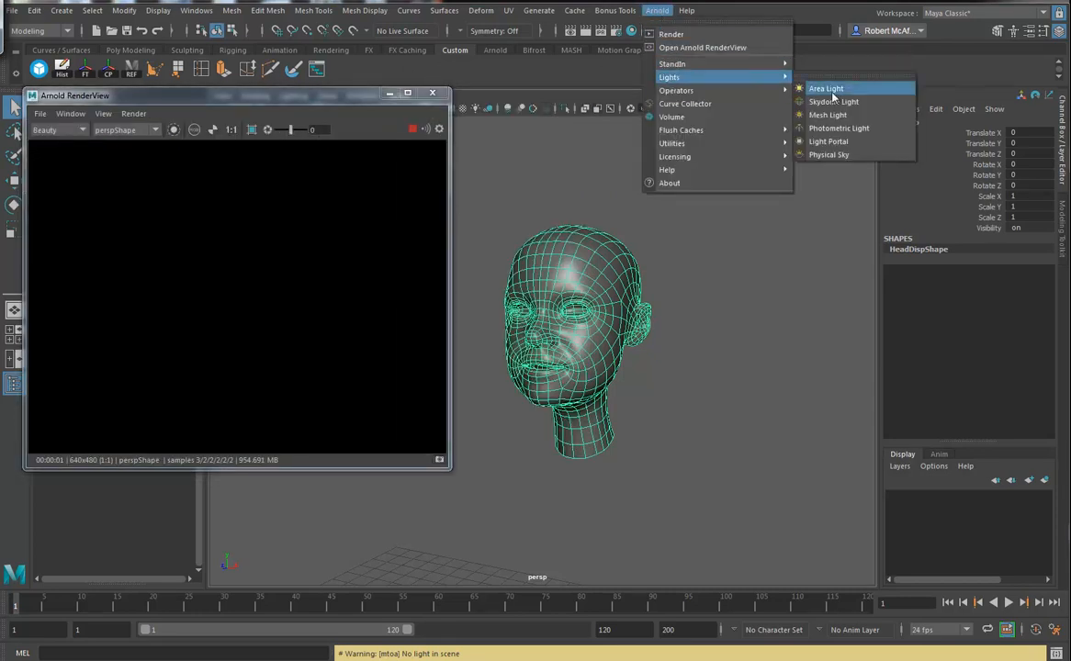
left_click(834, 102)
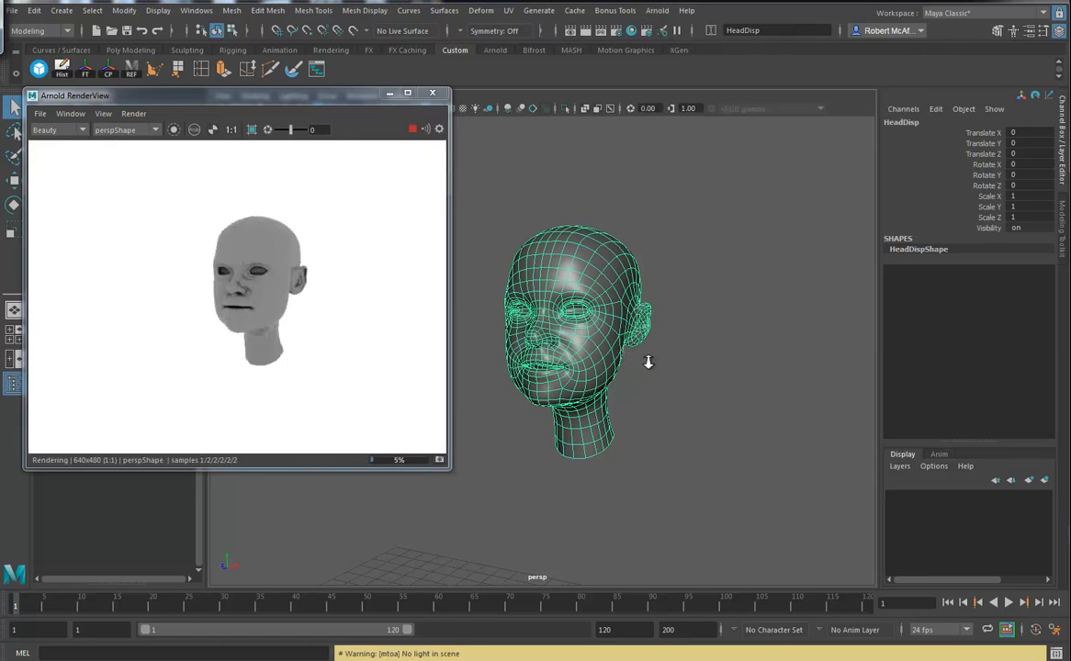
left_click_drag(624, 366, 772, 371, "alt")
scroll(777, 370, "up", 3)
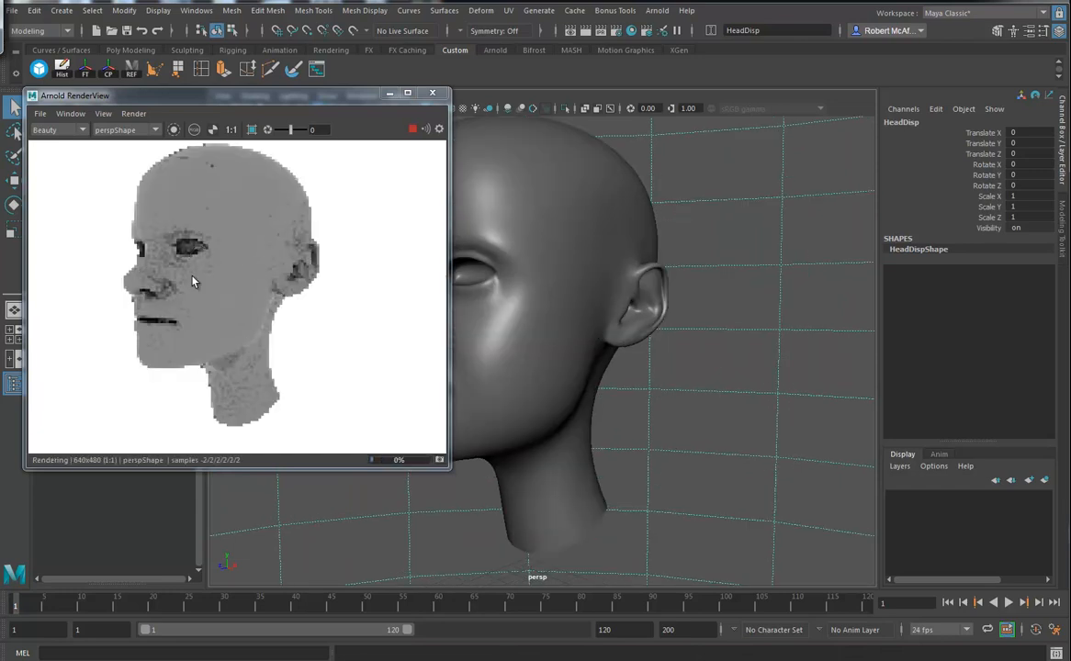
left_click_drag(198, 252, 163, 266, "alt")
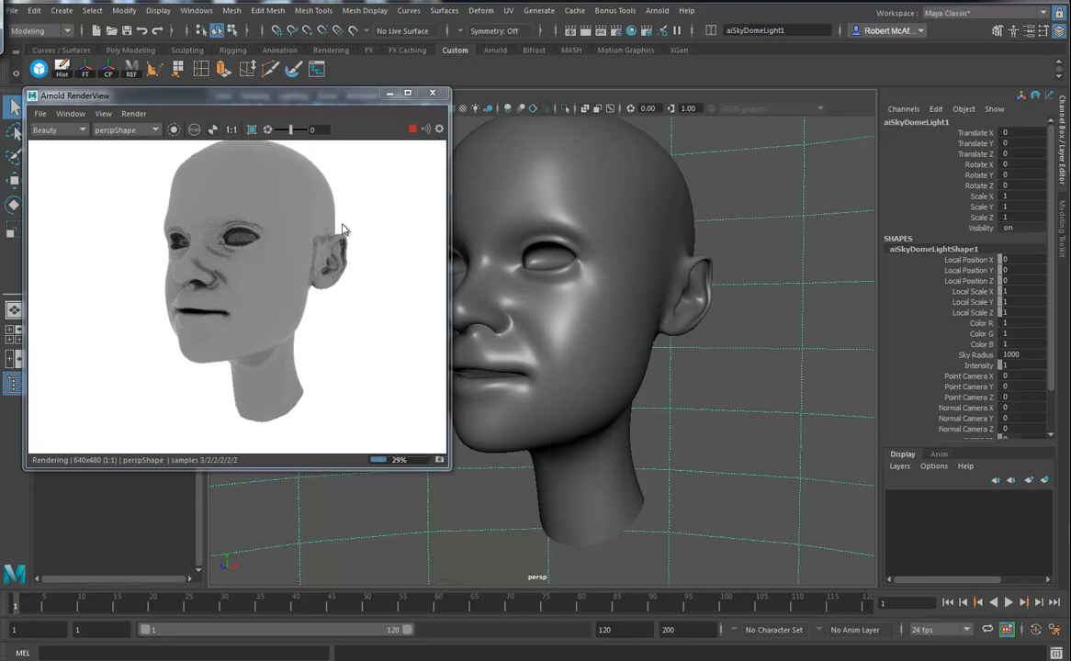
Show the attributes of the head's HeadDisp_blinn material in the Attribute Editor
left_click(556, 204)
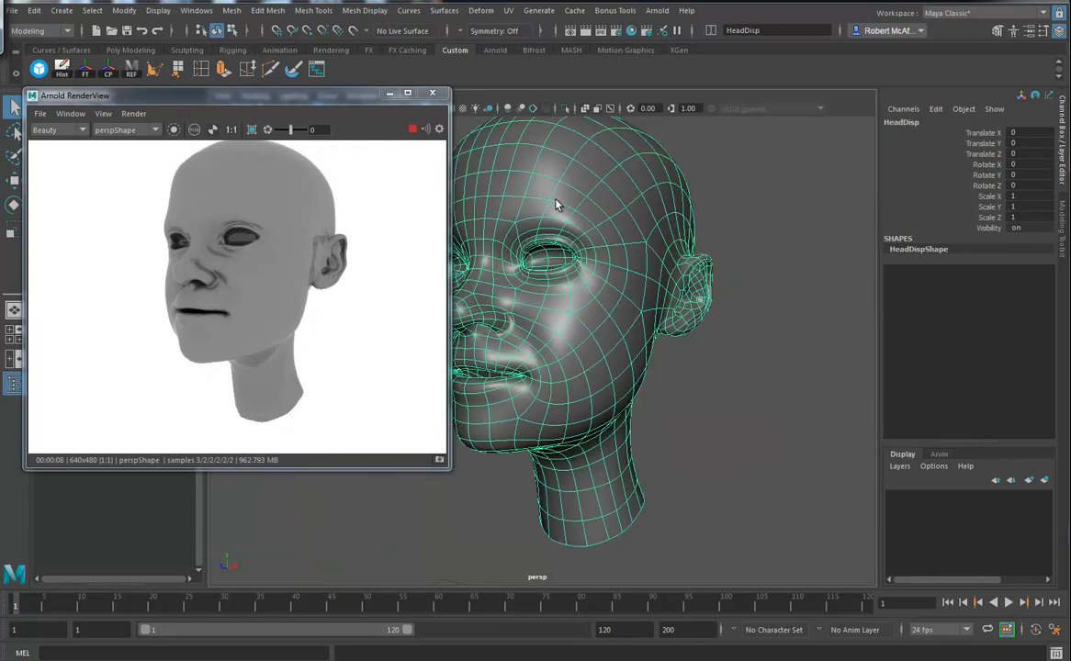
right_click_drag(560, 204, 564, 268)
left_click_drag(768, 40, 857, 39)
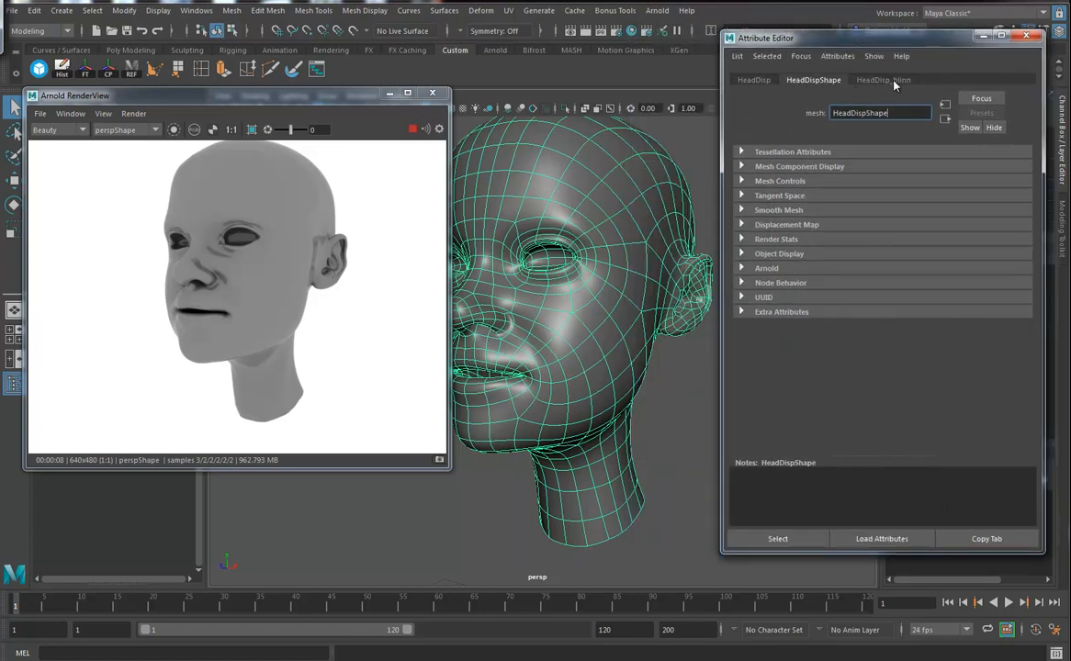
left_click(893, 81)
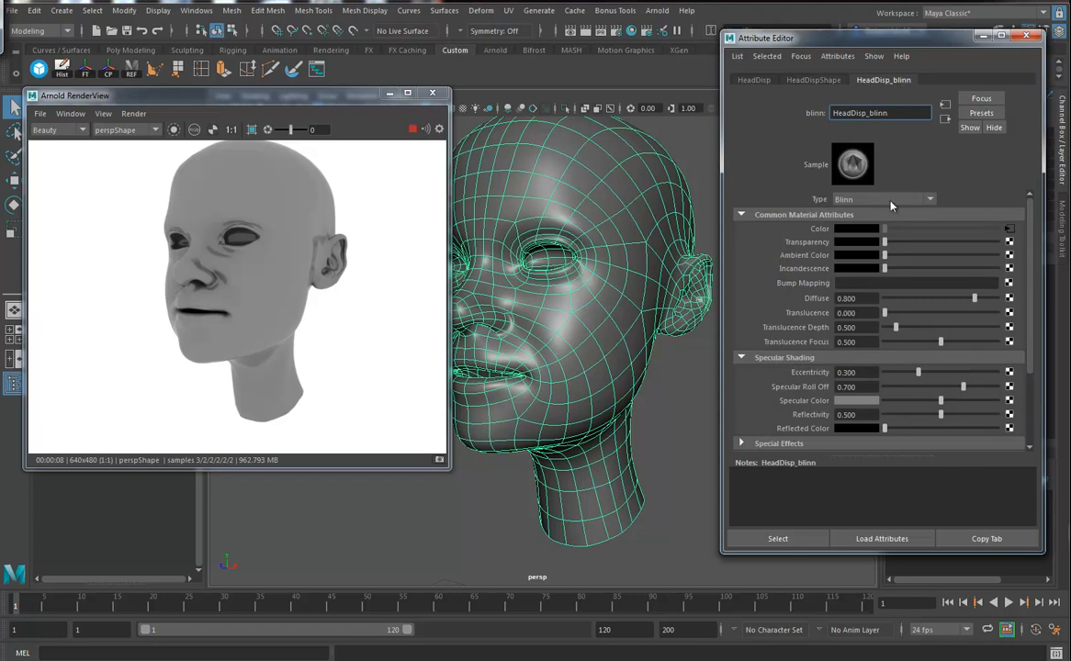
left_click(861, 115)
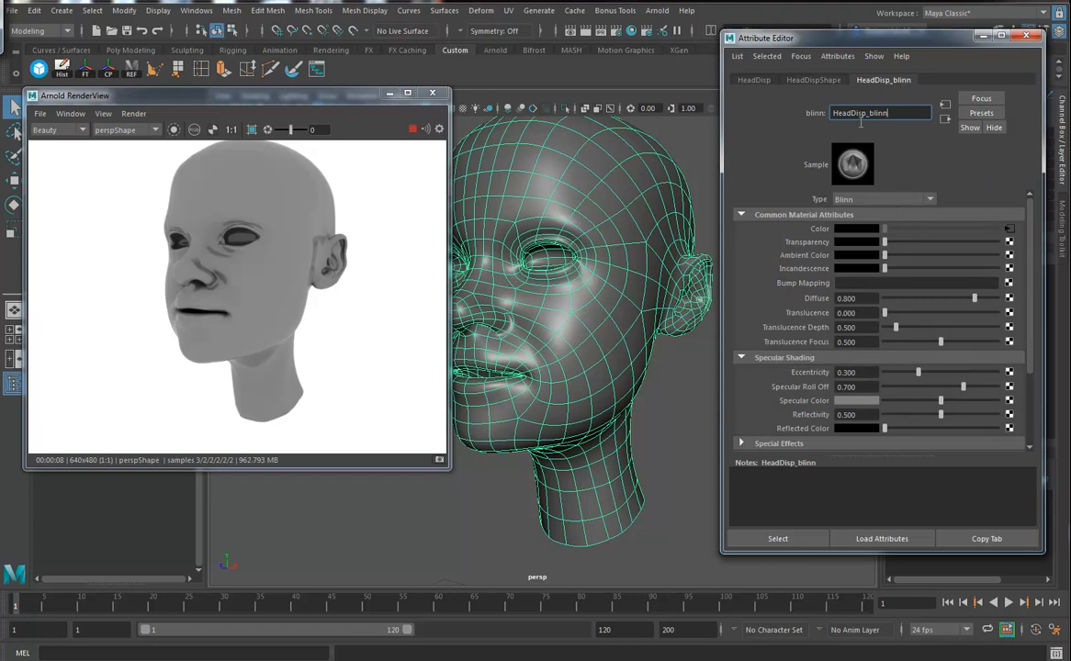
Change the head material's type from Blinn to Ai Standard Surface
left_click(921, 201)
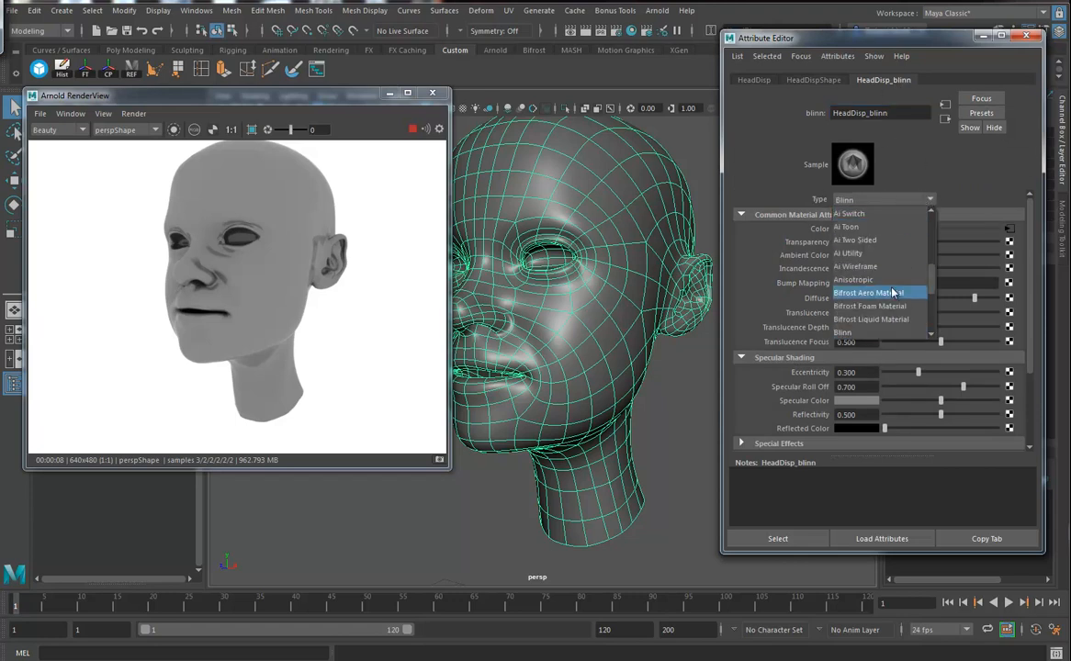
scroll(882, 297, "down", 3)
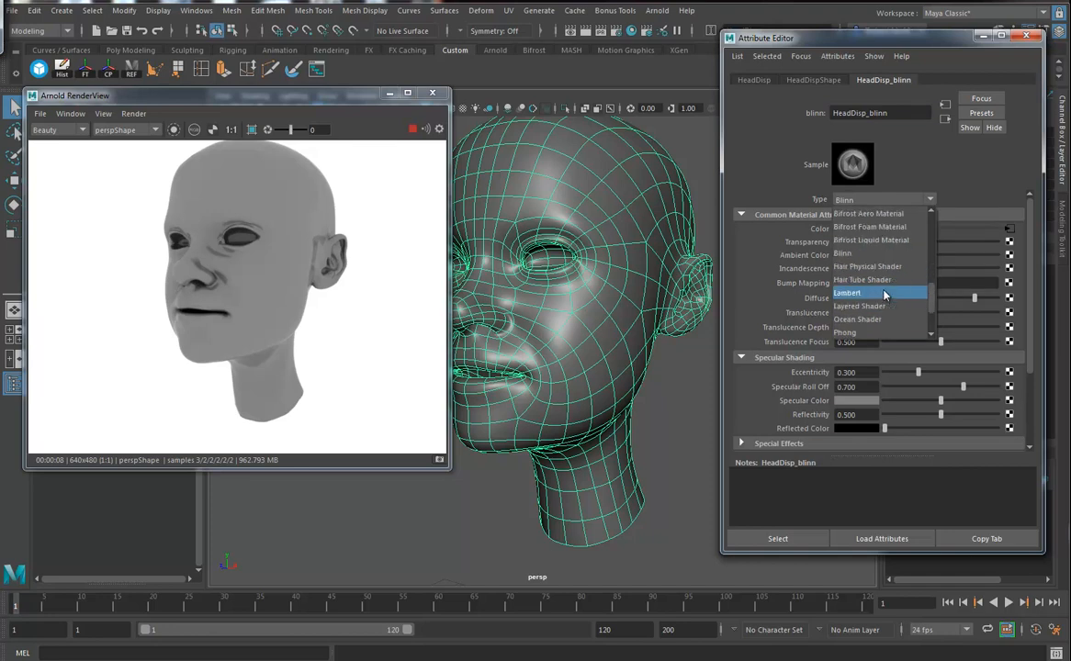
scroll(885, 295, "down", 1)
scroll(887, 296, "up", 4)
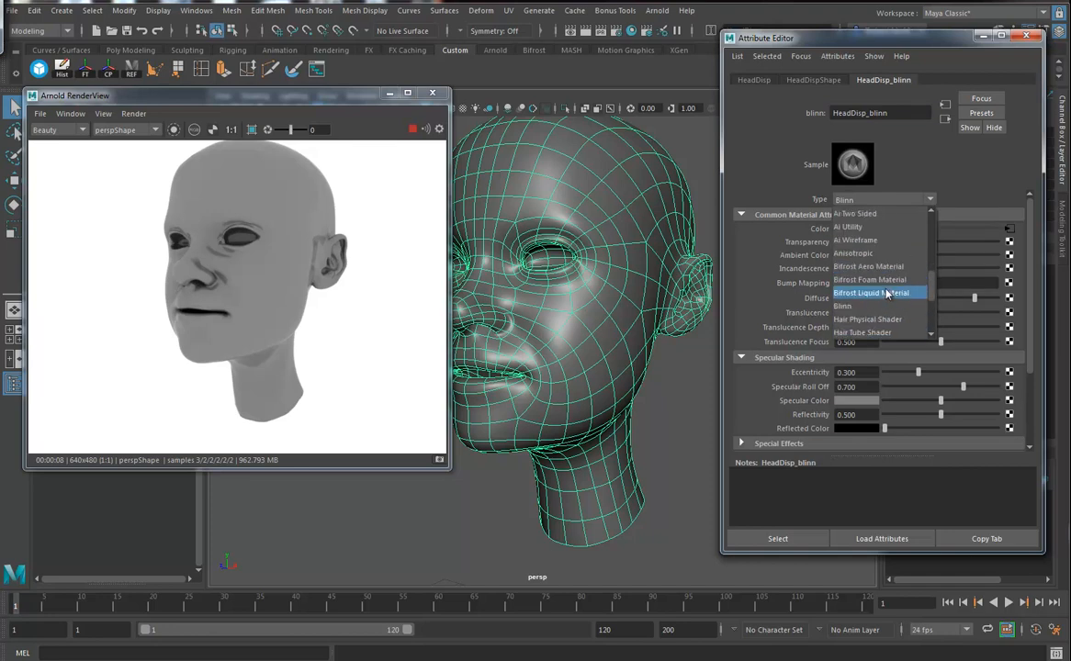
scroll(888, 296, "up", 1)
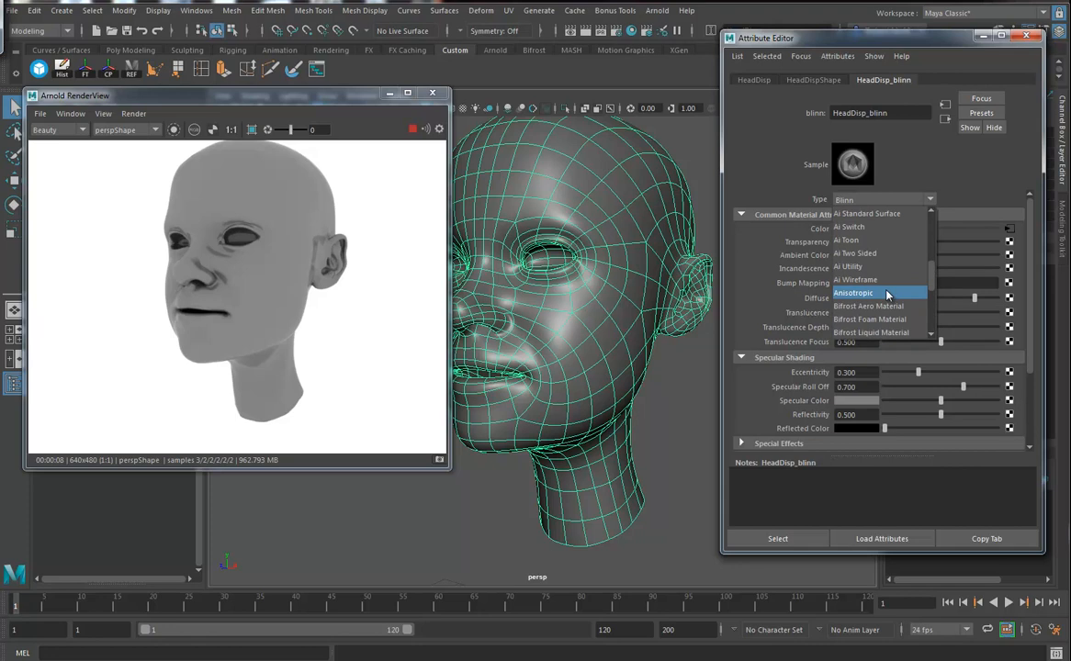
left_click(859, 214)
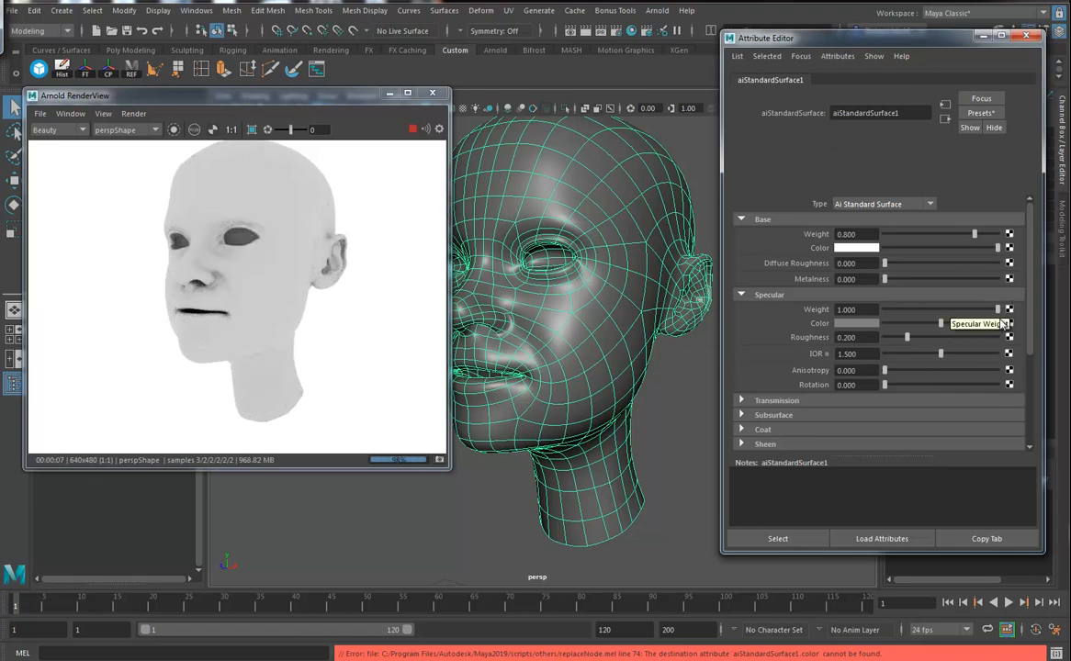
Set the material's specular weight to 0 and base weight to 1, and darken its base color to light grey
left_click_drag(998, 310, 843, 312)
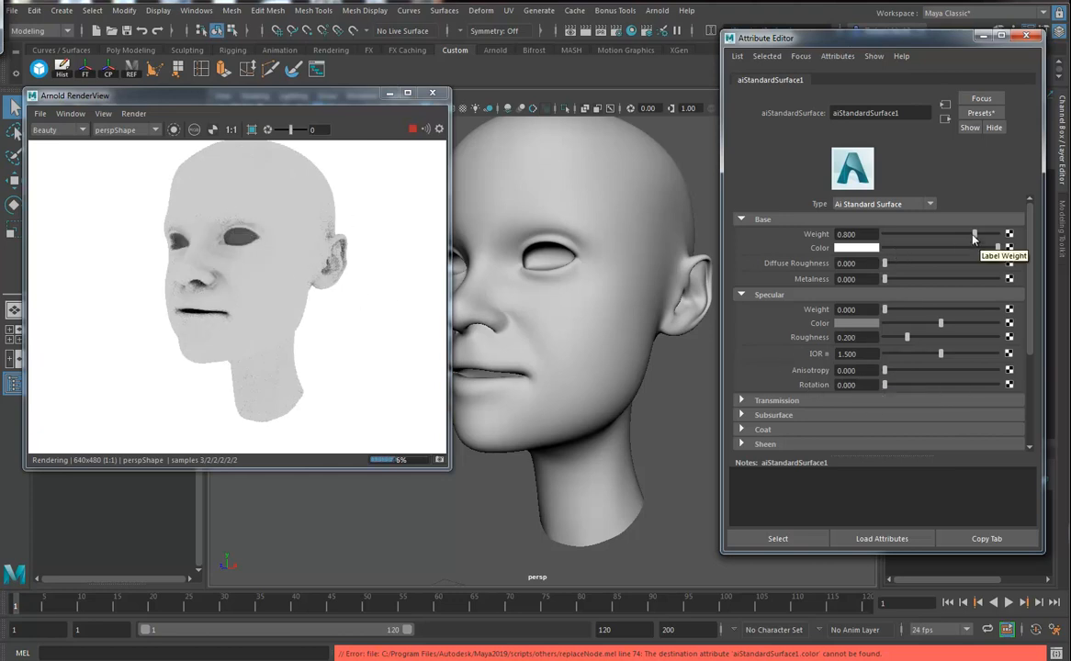
left_click_drag(974, 234, 1008, 237)
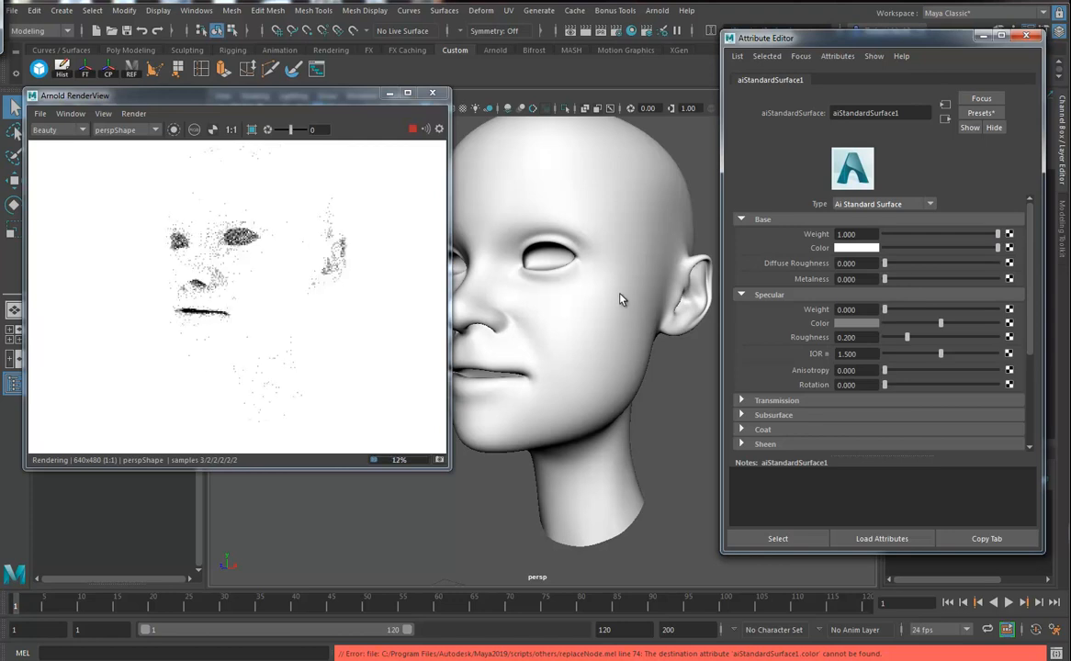
left_click(972, 248)
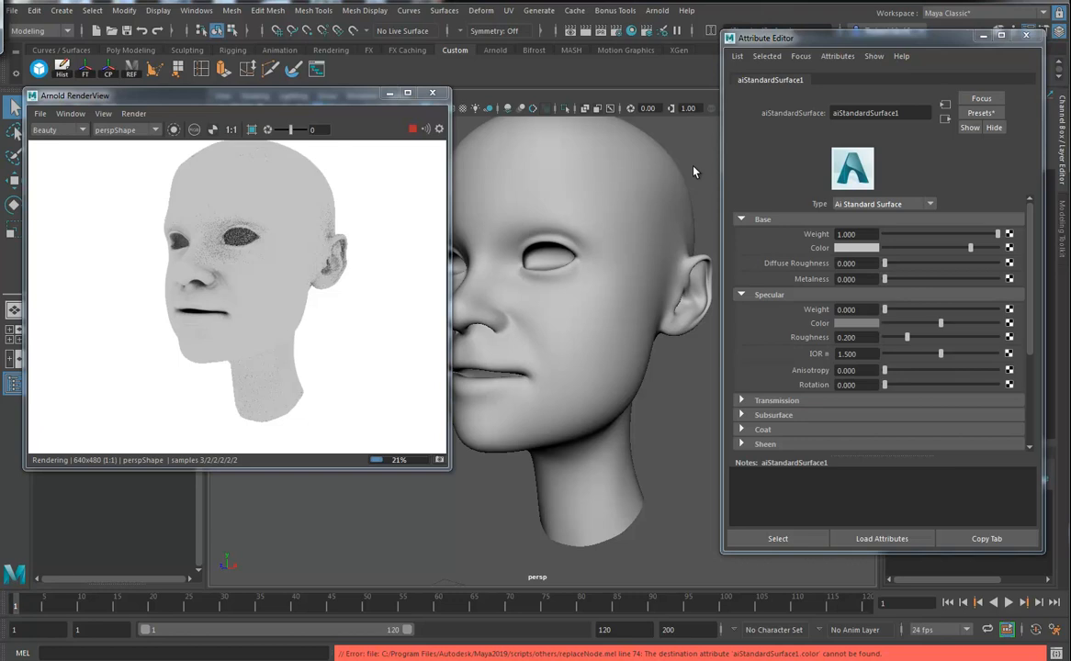
Show the Arnold attributes of HeadDispShape and display the head mesh without smooth preview
left_click(626, 222)
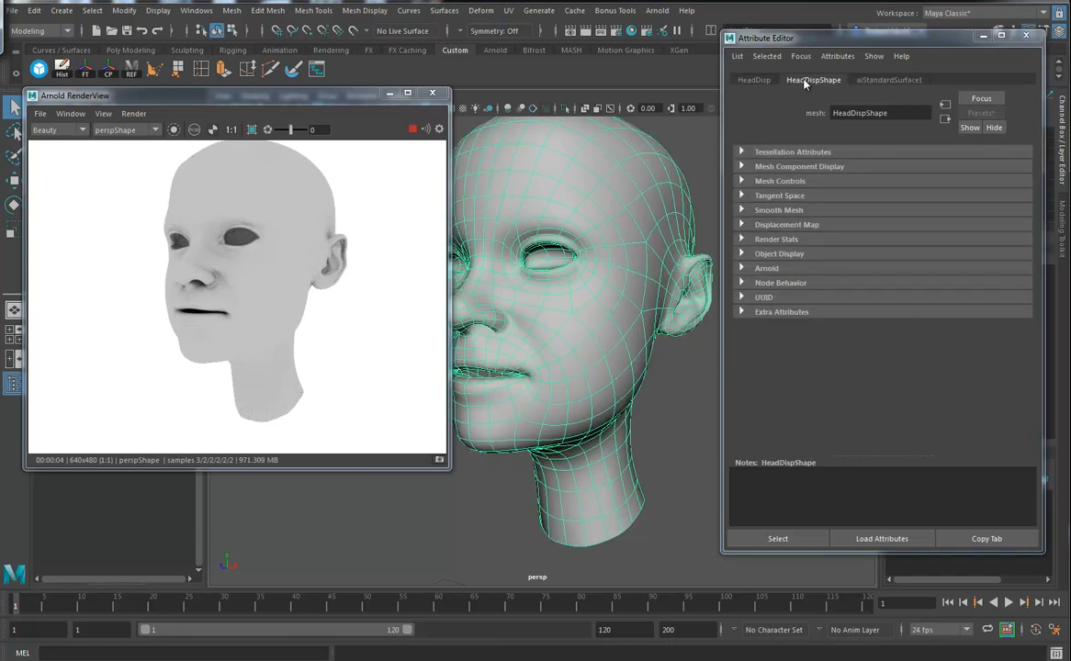
left_click(767, 268)
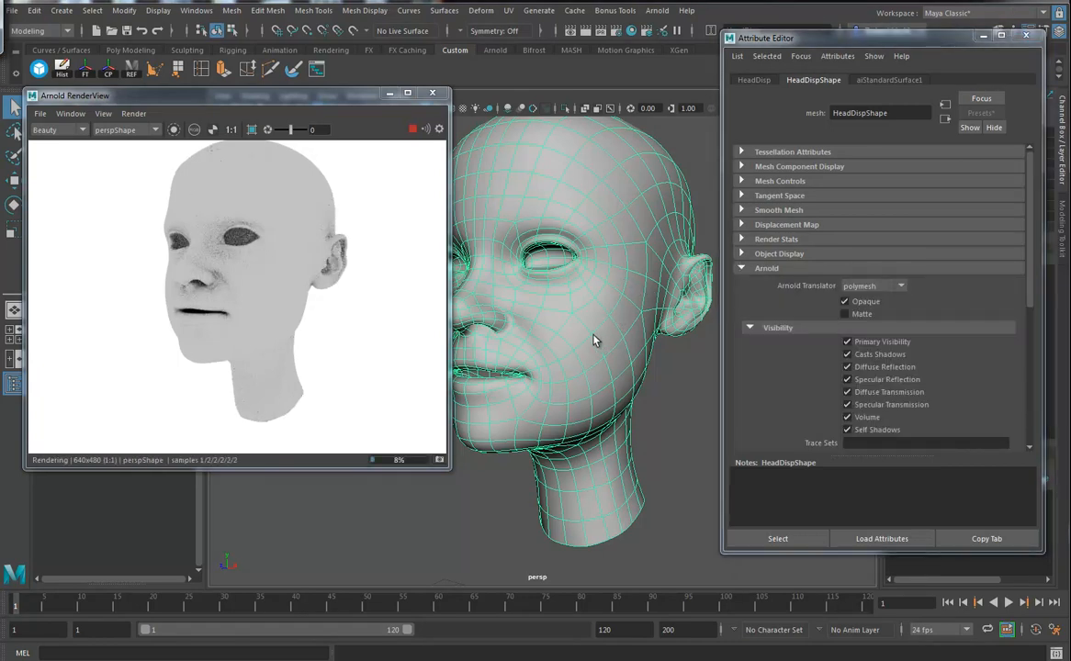
key("1")
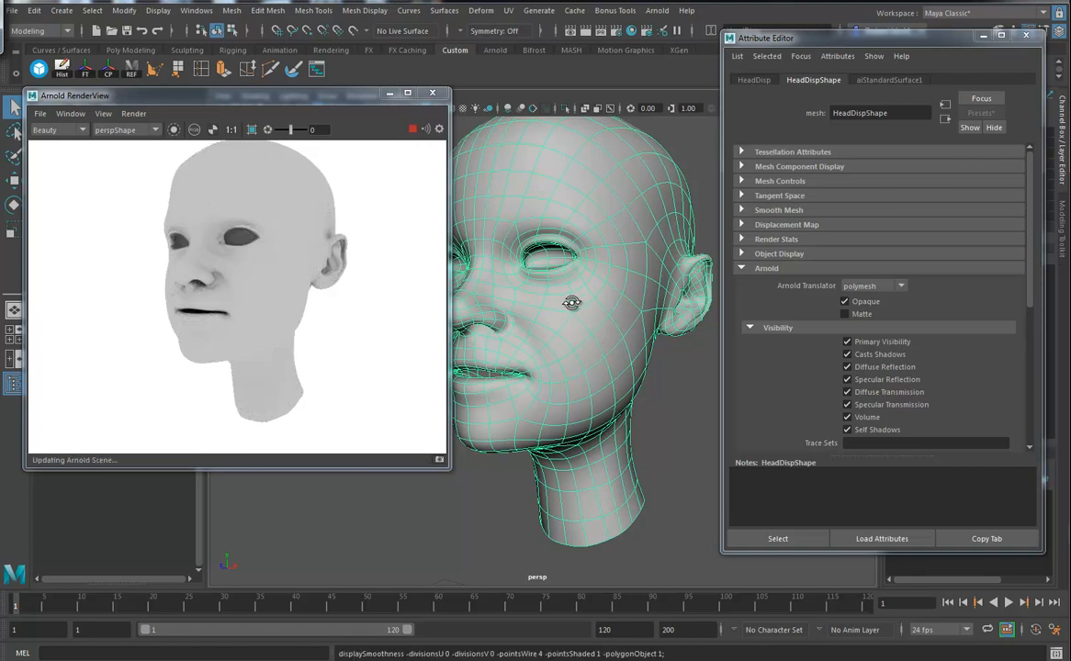
key("1")
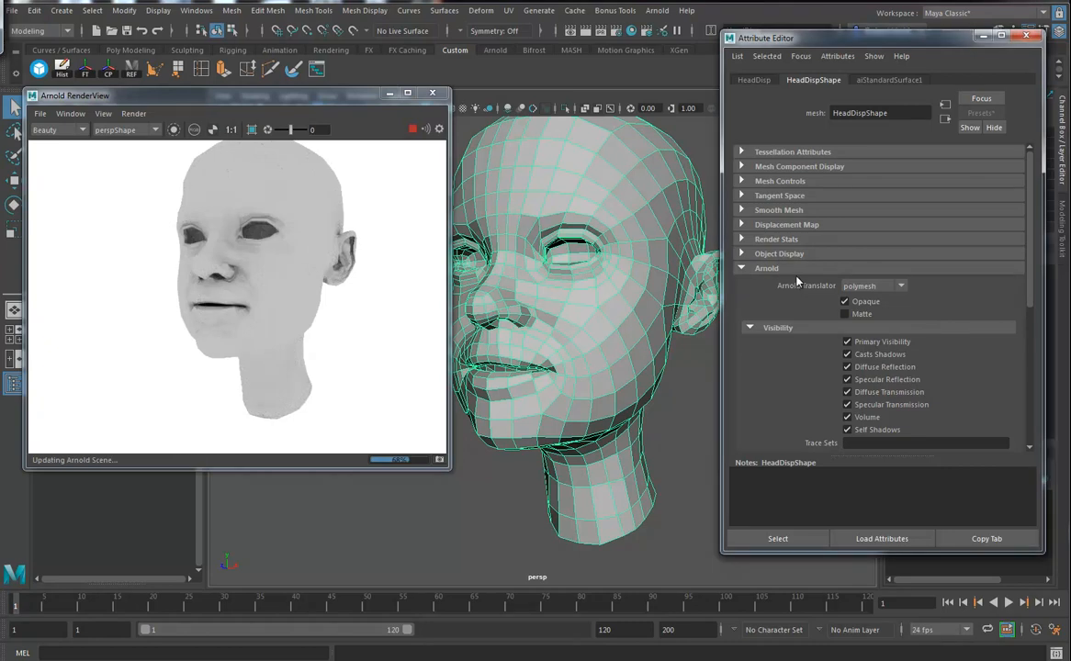
Set the head shape's Arnold subdivision type to catclark with 4 iterations
left_click(754, 271)
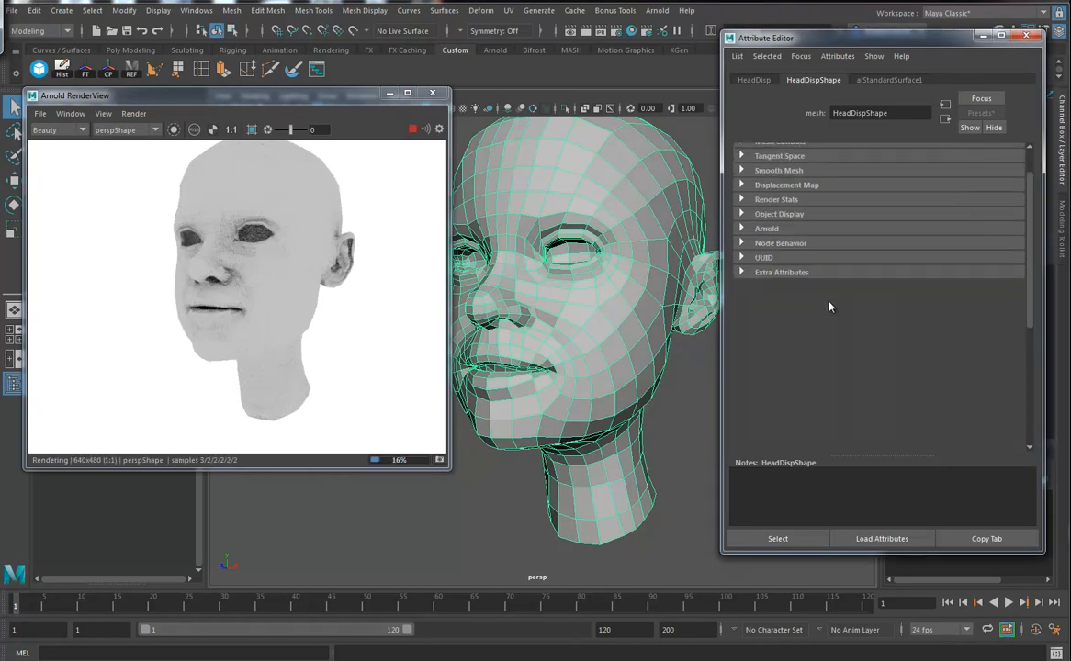
scroll(815, 283, "down", 2)
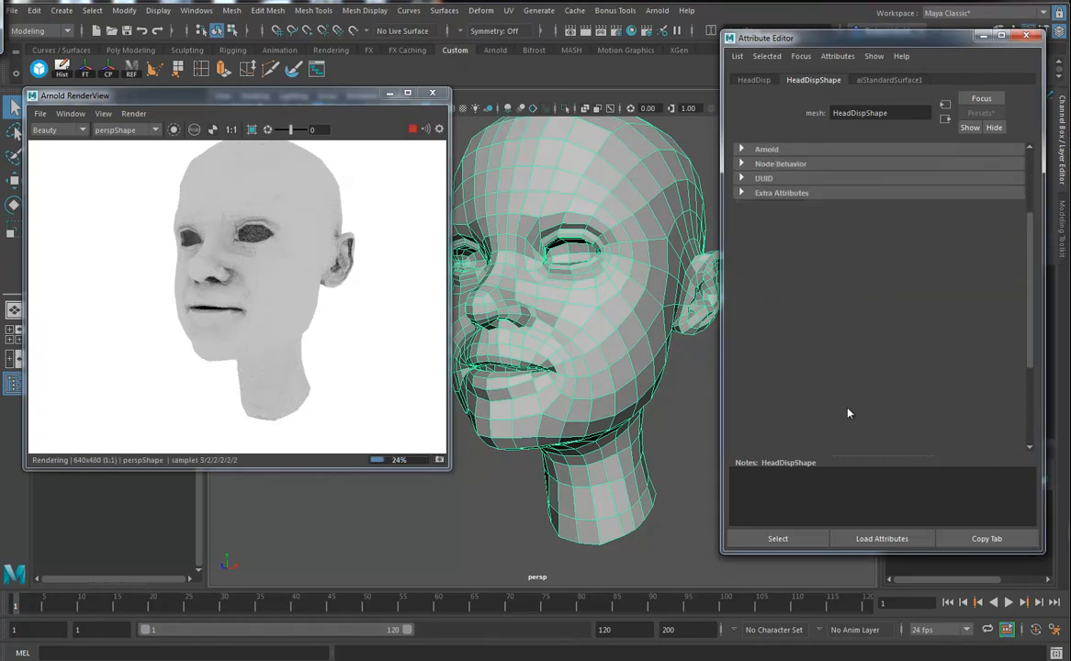
scroll(863, 349, "up", 2)
left_click(776, 270)
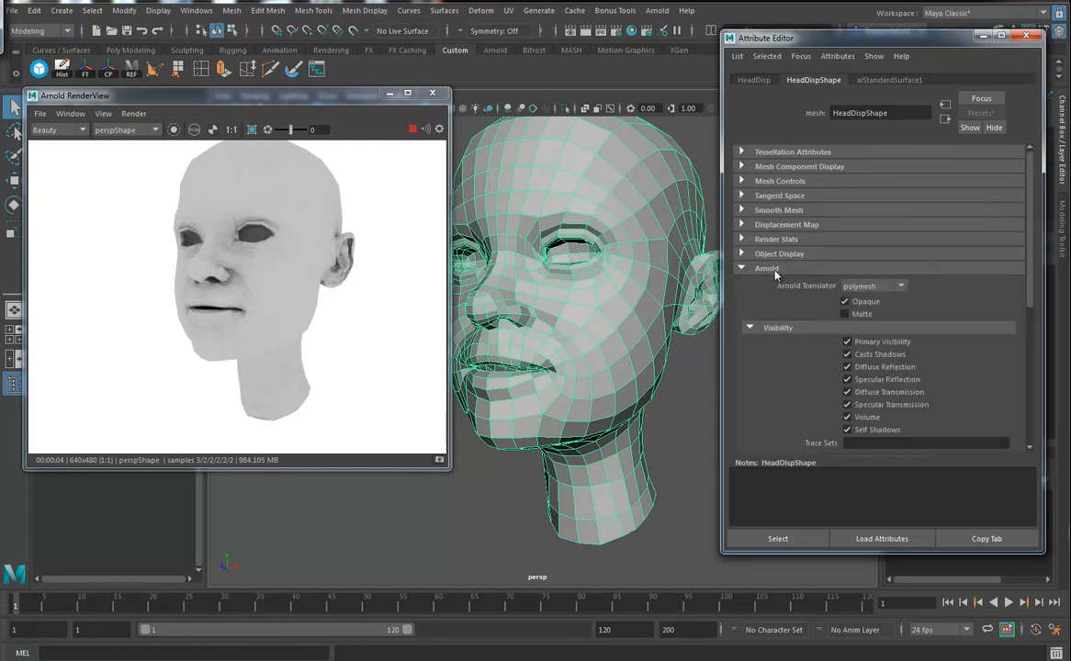
left_click_drag(1026, 289, 1028, 428)
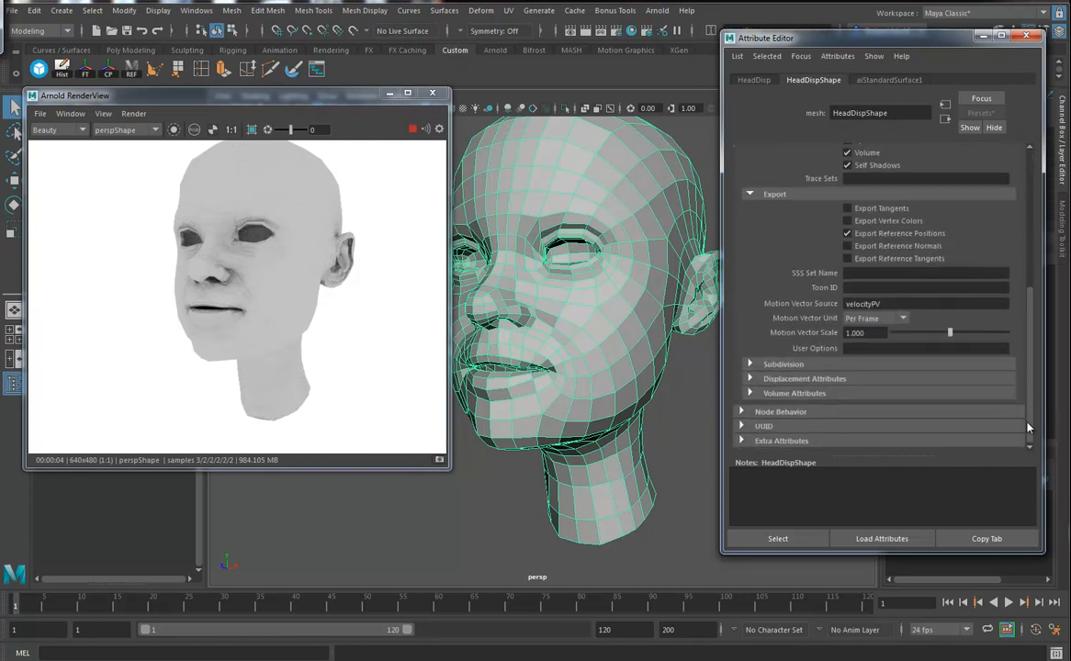
left_click(784, 365)
left_click(883, 380)
left_click(880, 407)
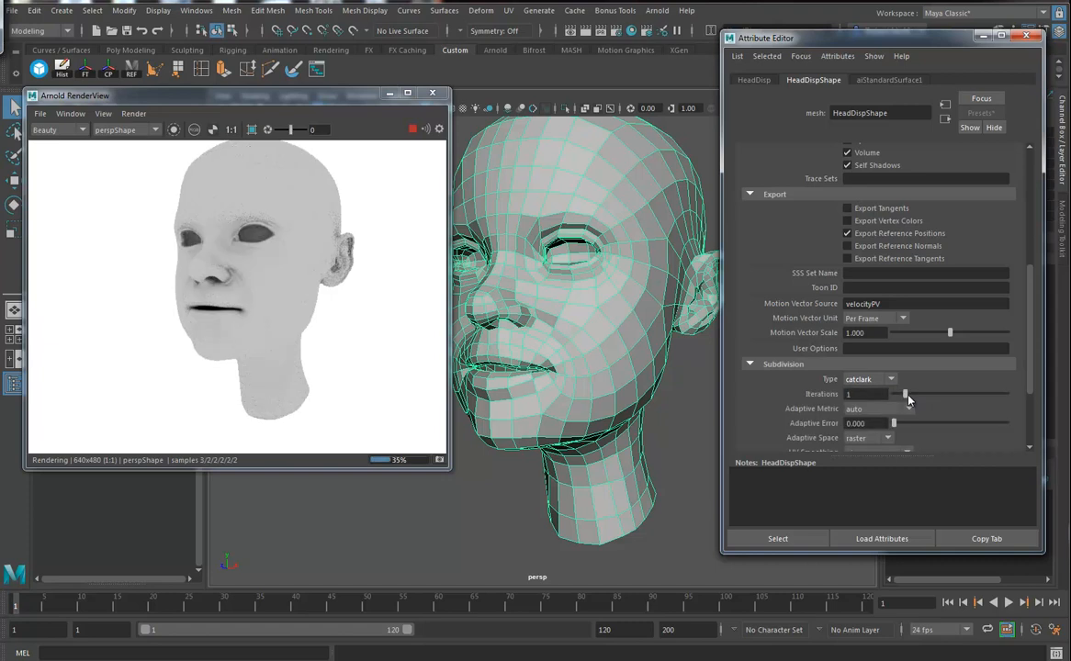
left_click_drag(912, 395, 943, 396)
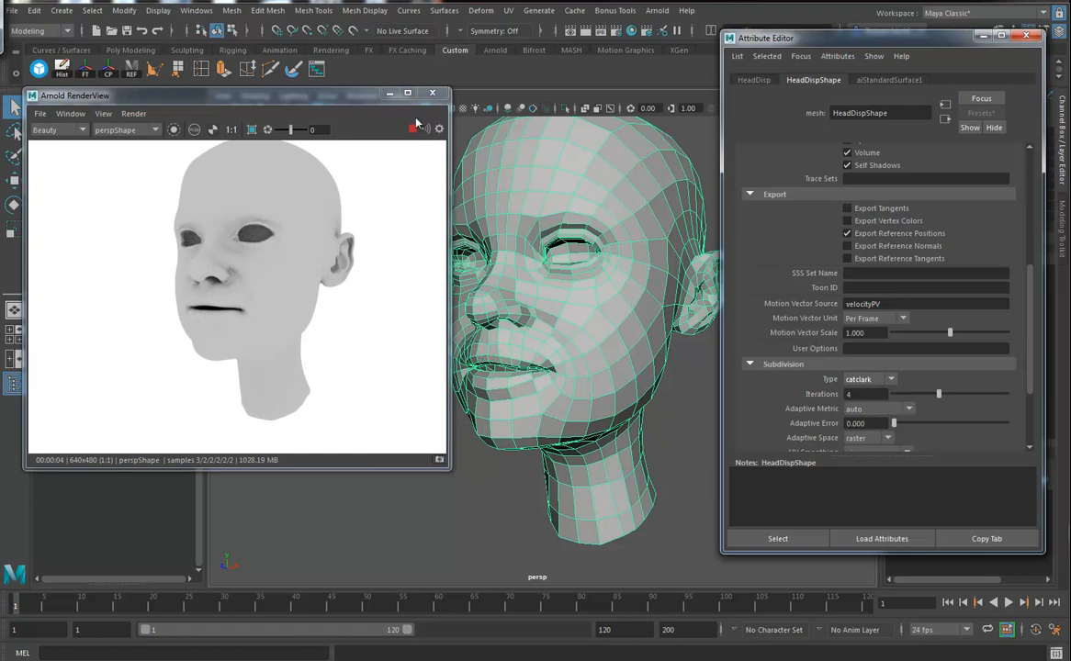
Close the Arnold RenderView, switch to ZBrush, and export the shirt subtool as shirtDisp in Maya ASCII format to the scenes folder
left_click(433, 95)
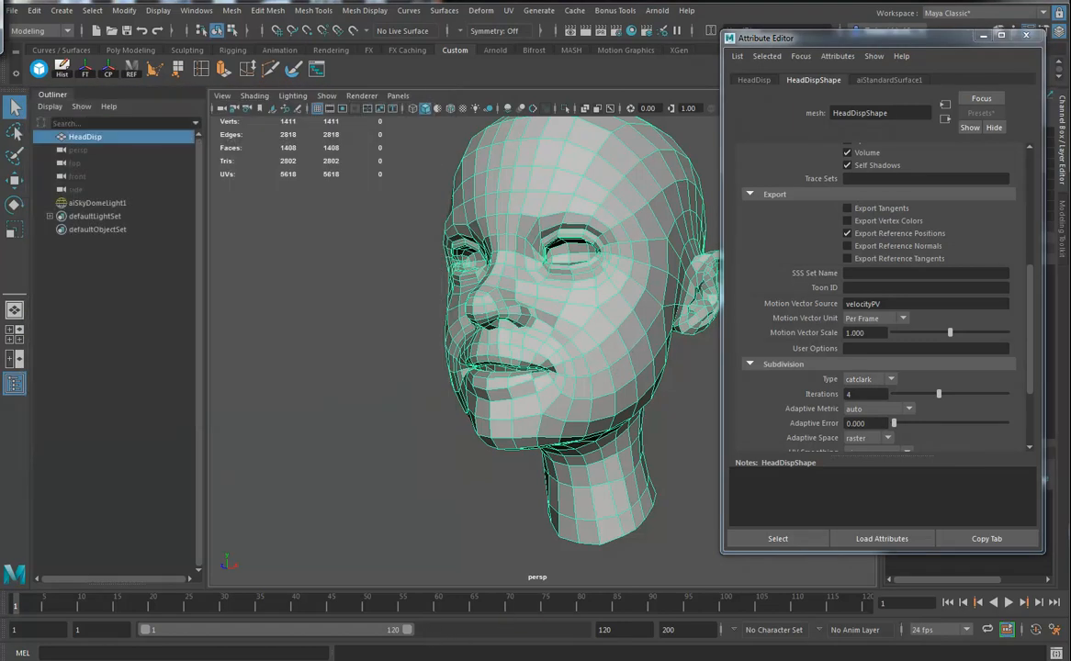
left_click(425, 615)
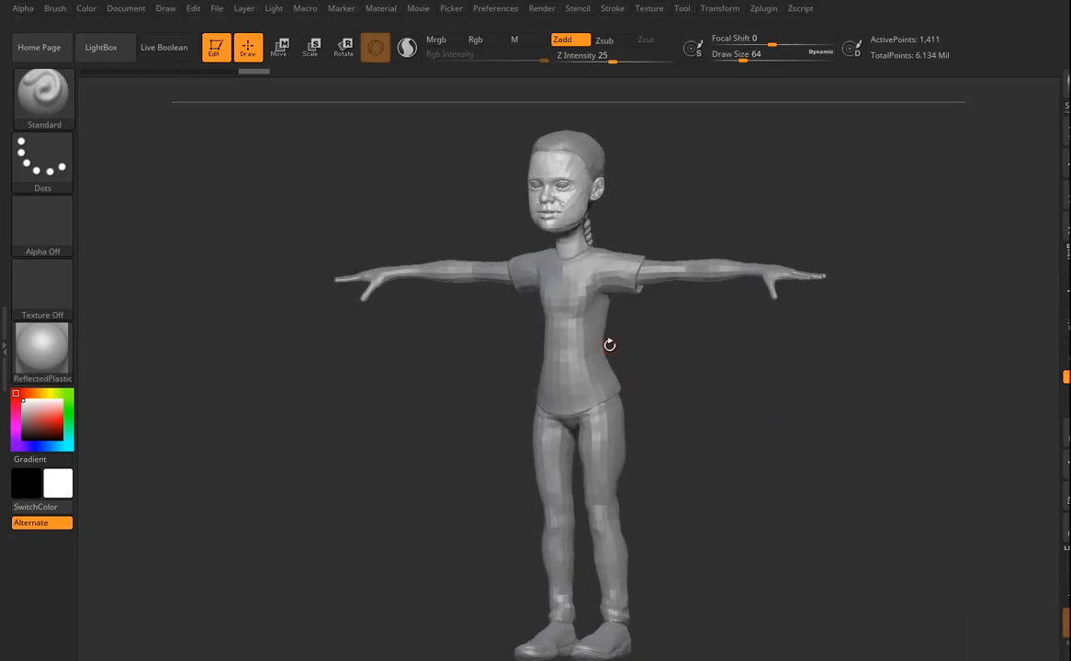
left_click(578, 347, "alt")
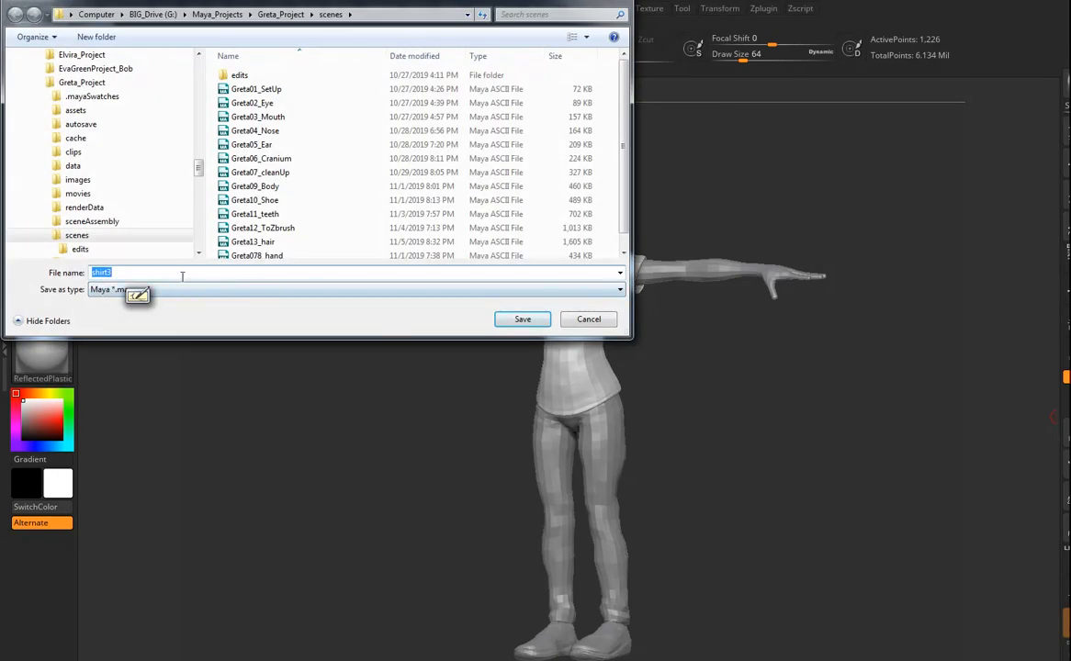
left_click(186, 273)
key("BackSpace")
type("Disp")
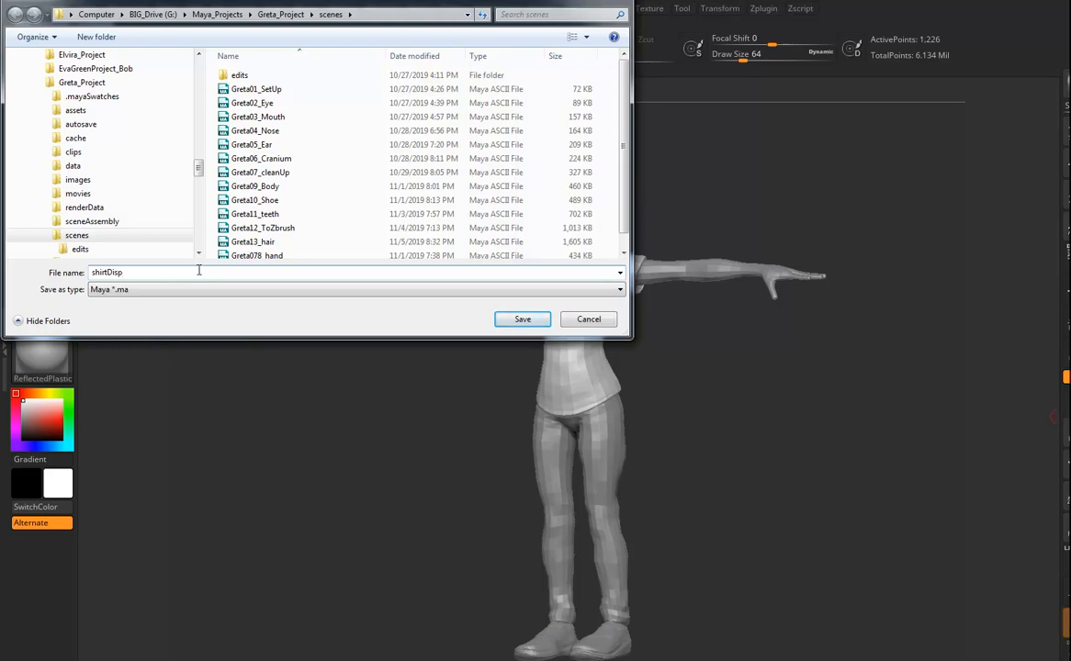
left_click(522, 318)
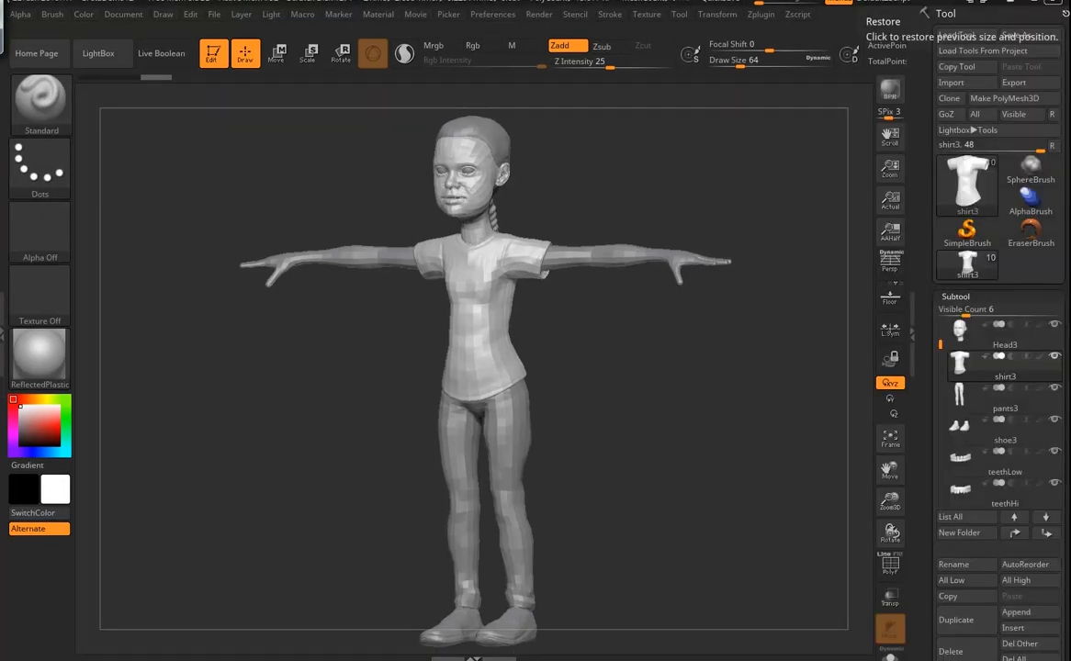
Check the shirt's displacement map intensity, and view the tool's export dialog without saving another file
left_click_drag(1065, 375, 1065, 37)
left_click_drag(1063, 590, 1061, 248)
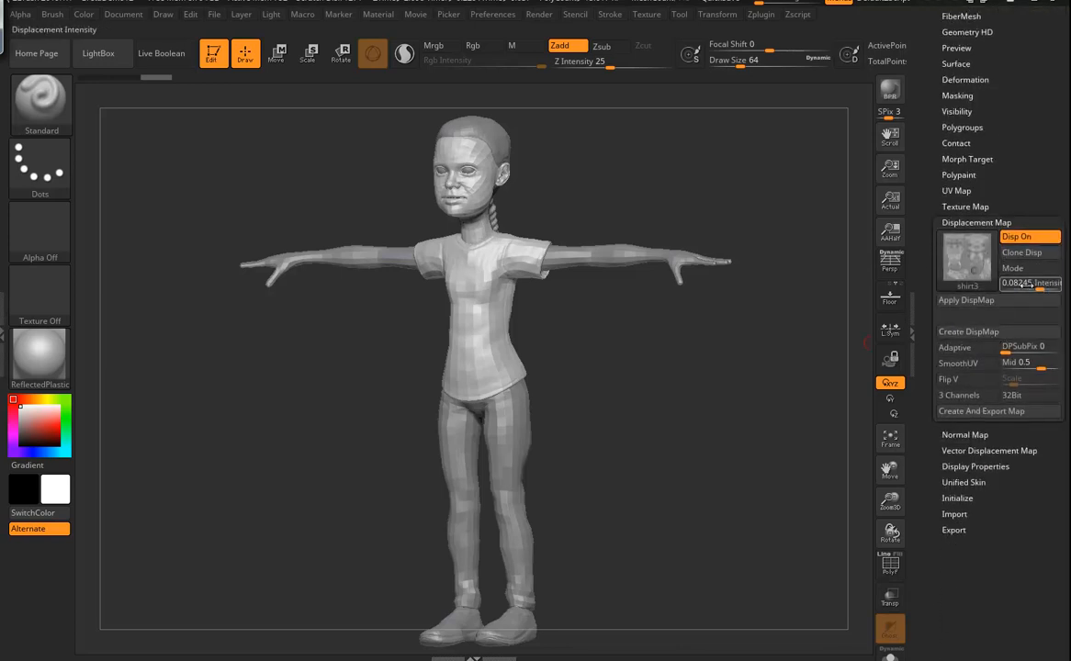
left_click_drag(1036, 120, 1051, 260)
left_click_drag(1053, 101, 1053, 472)
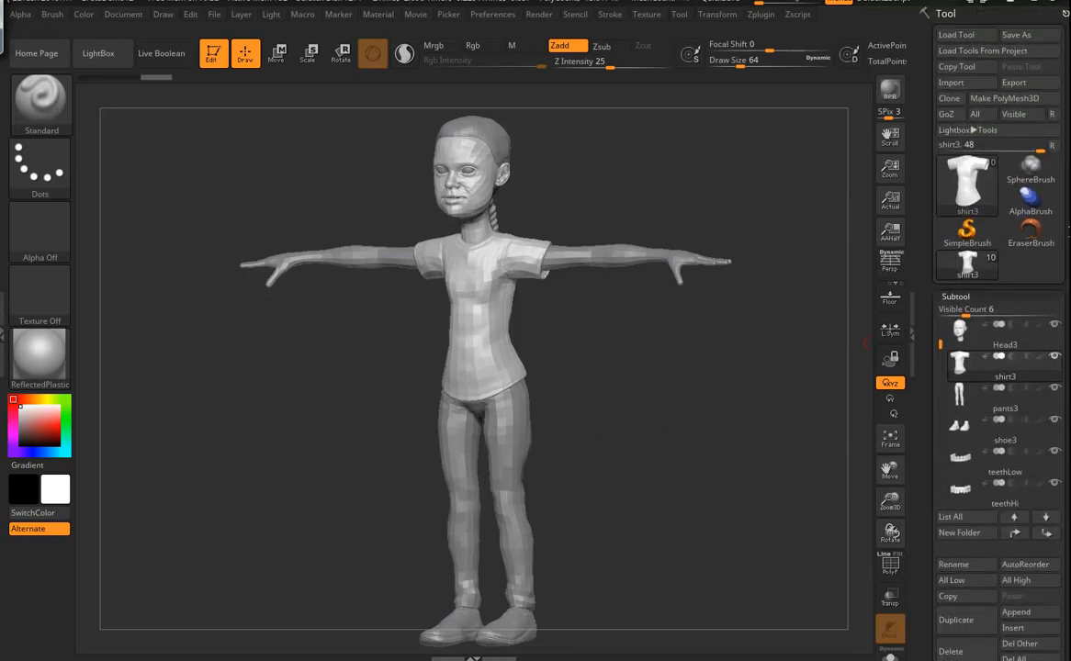
left_click(1014, 82)
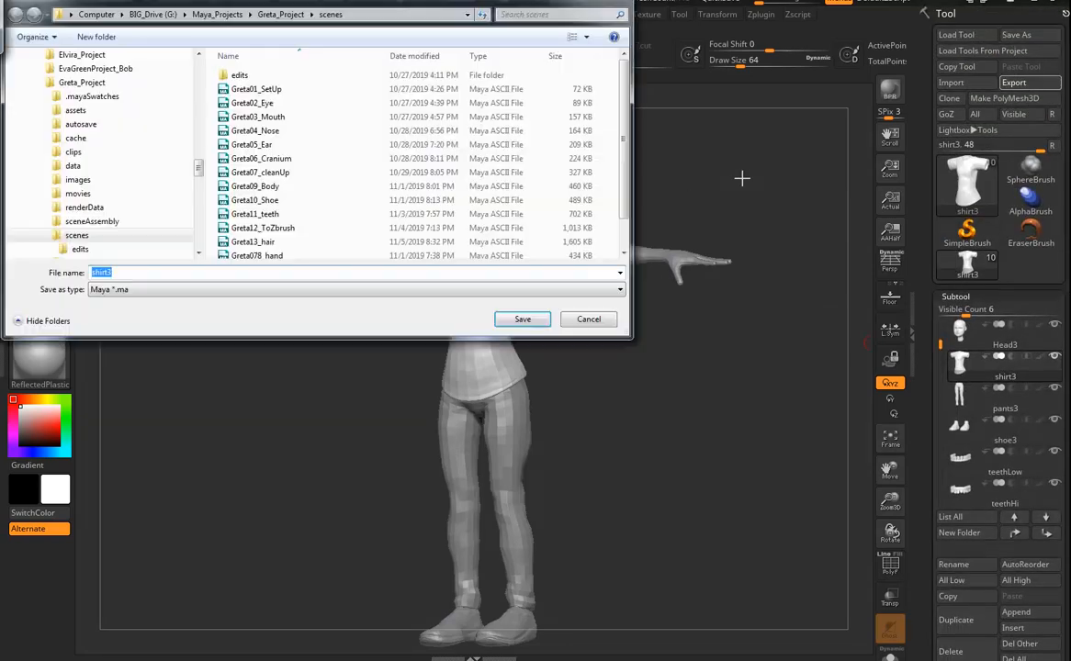
left_click(605, 319)
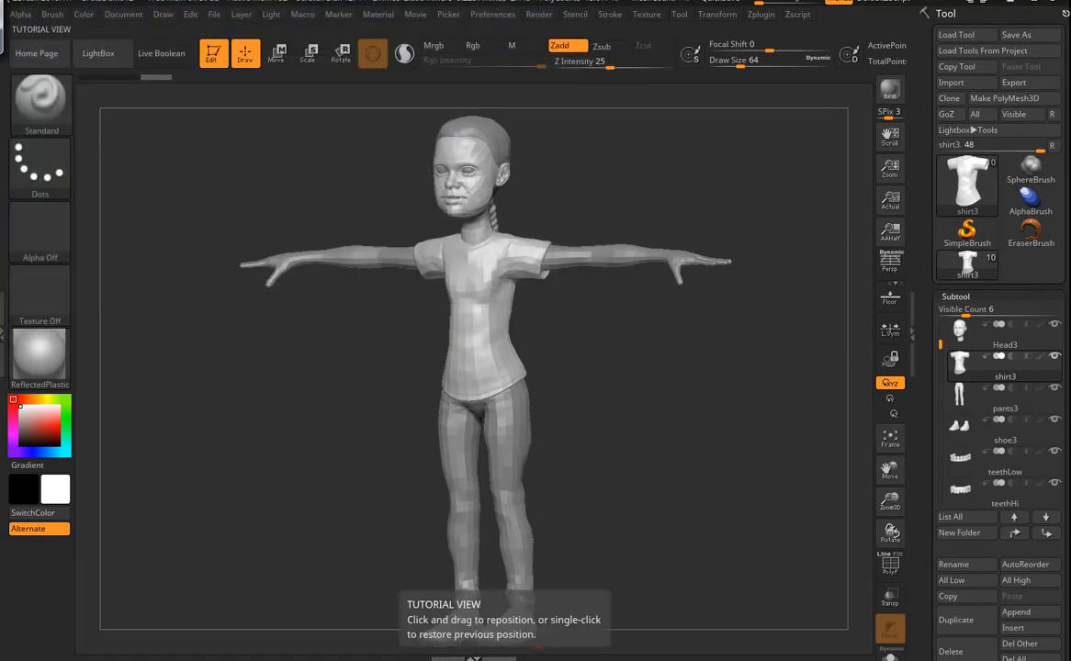
Switch to Maya, review the scene import options, and set the import file type to mayaAscii
mouse_move(303, 657)
left_click(349, 597)
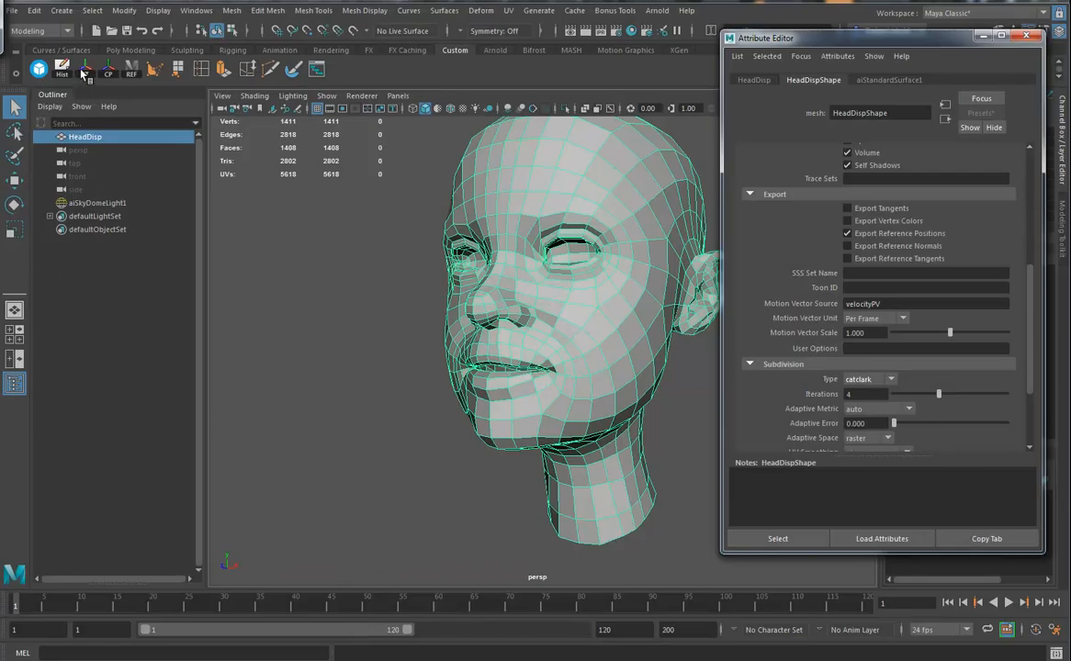
left_click(12, 10)
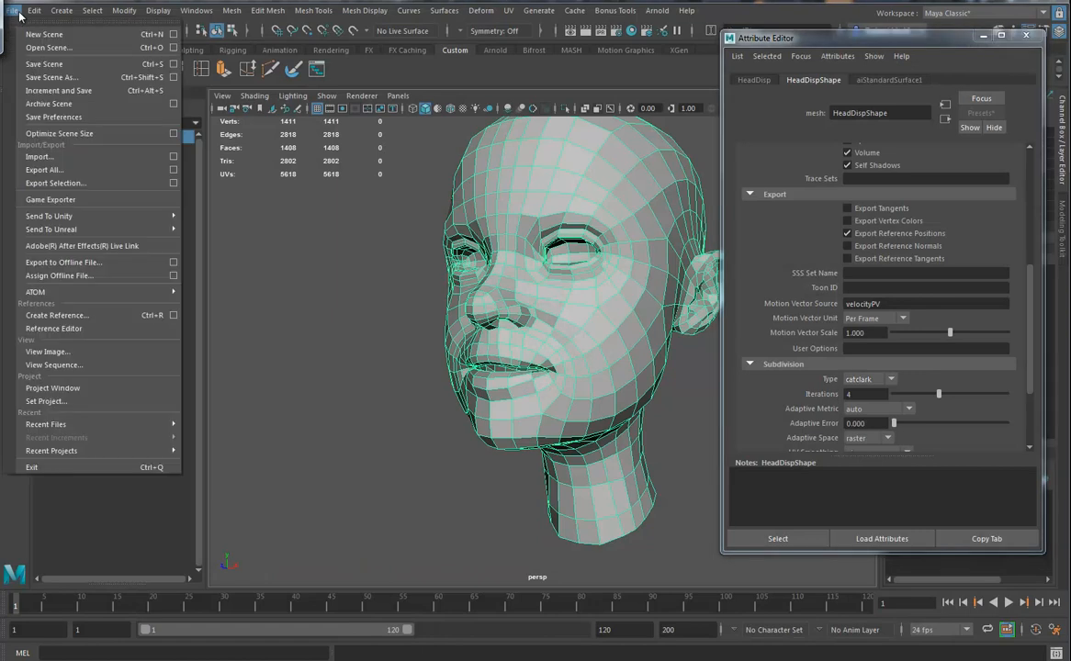
left_click(173, 157)
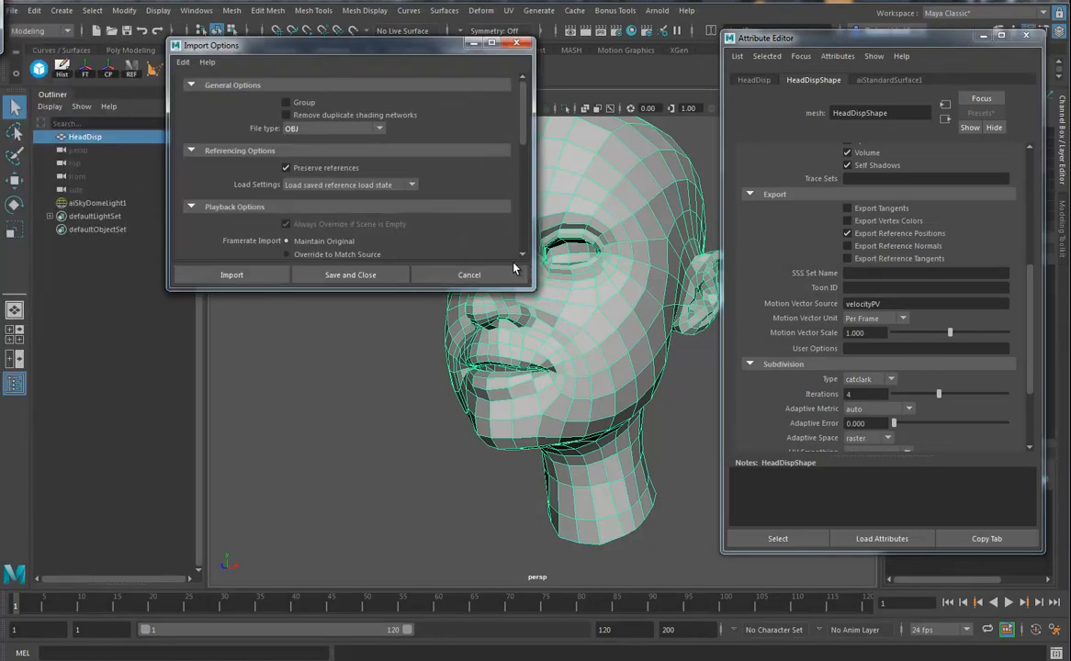
scroll(447, 199, "down", 5)
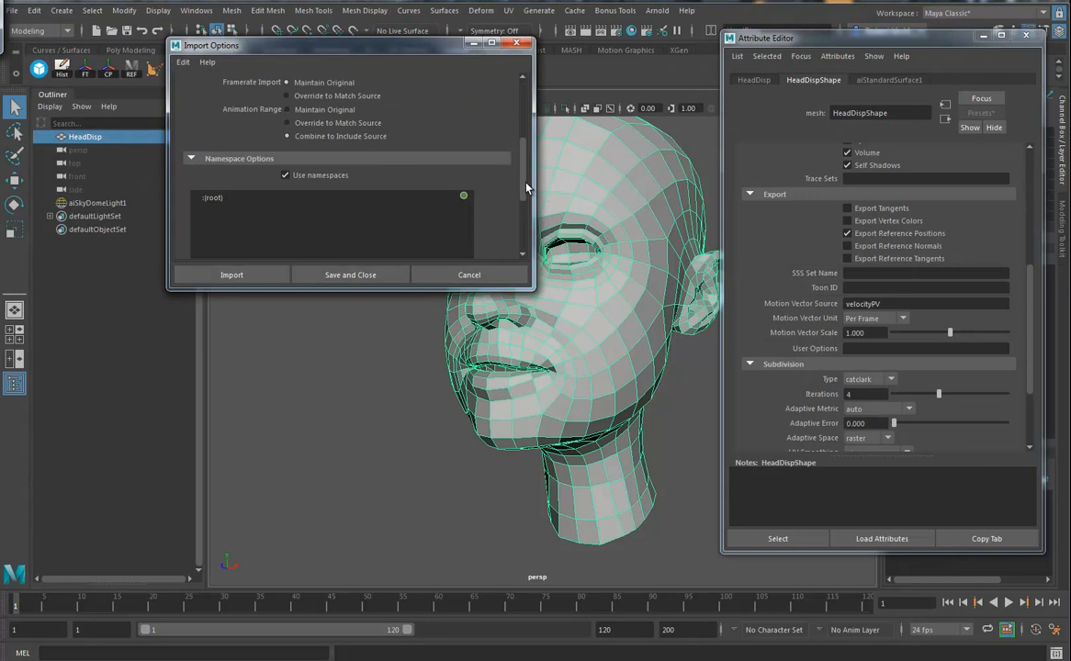
scroll(522, 253, "down", 5)
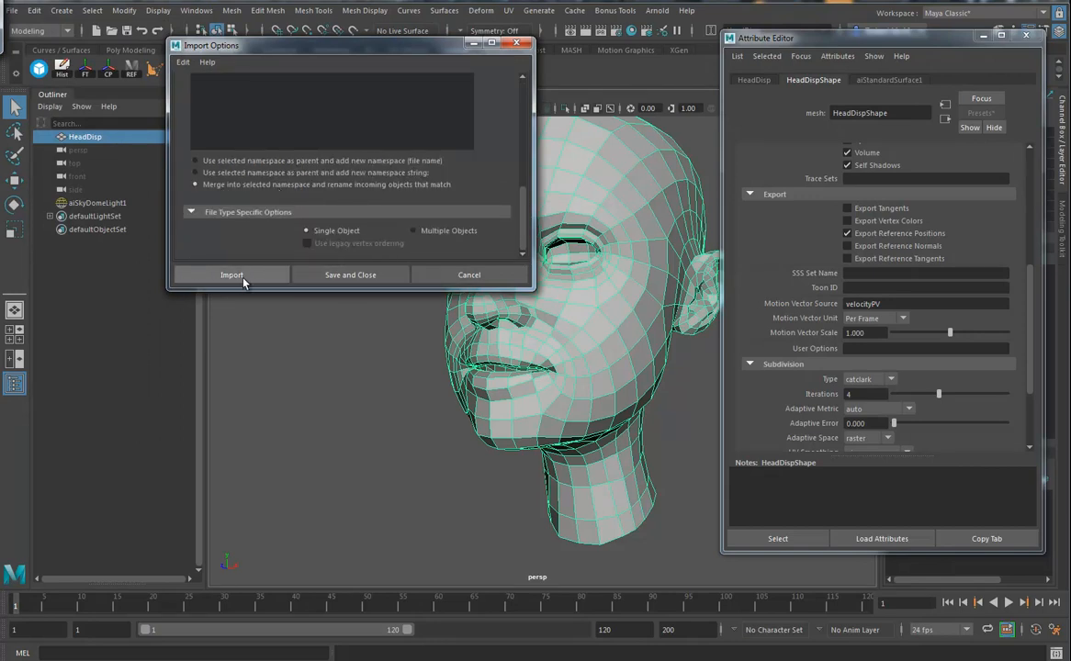
scroll(505, 183, "up", 8)
scroll(514, 147, "up", 3)
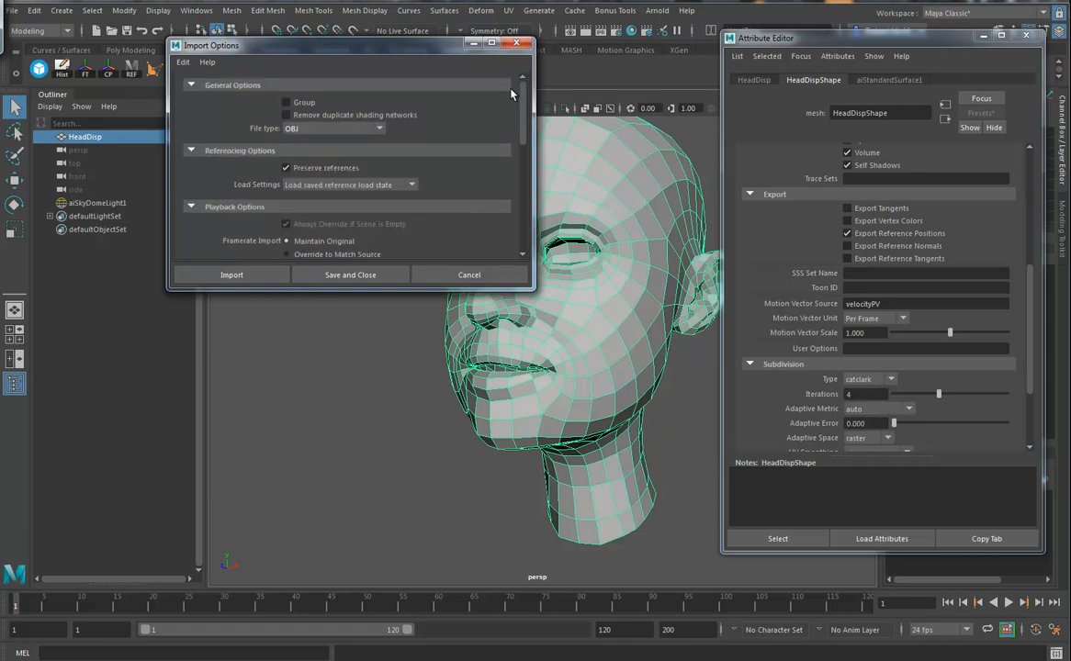
left_click(372, 129)
left_click(321, 156)
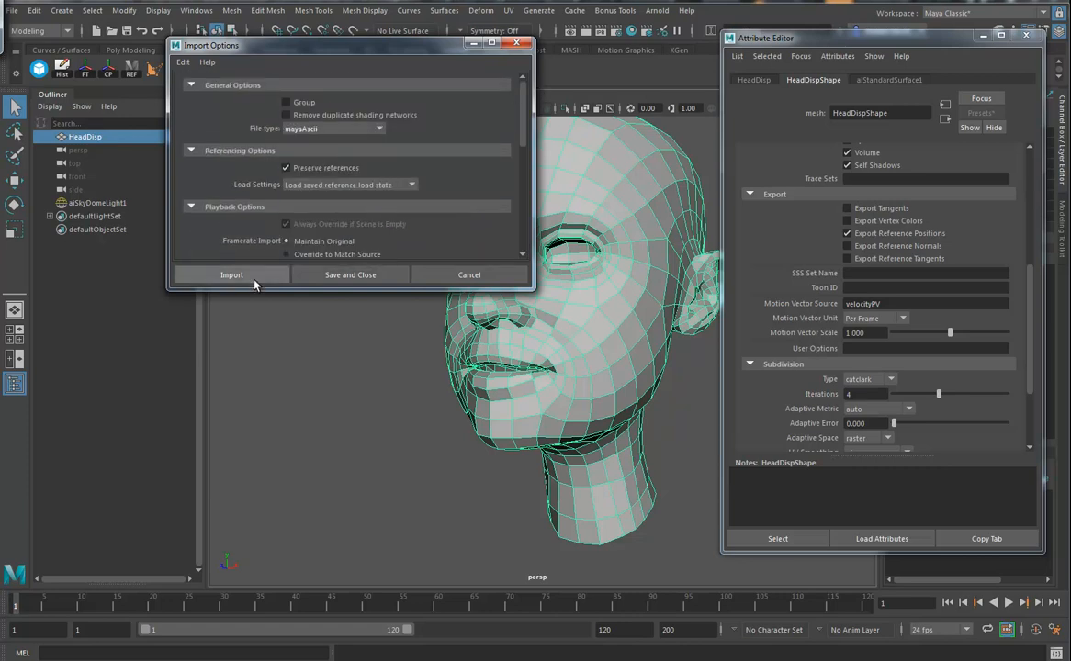
Import shirtDisp.ma from the project's scenes folder
left_click(232, 275)
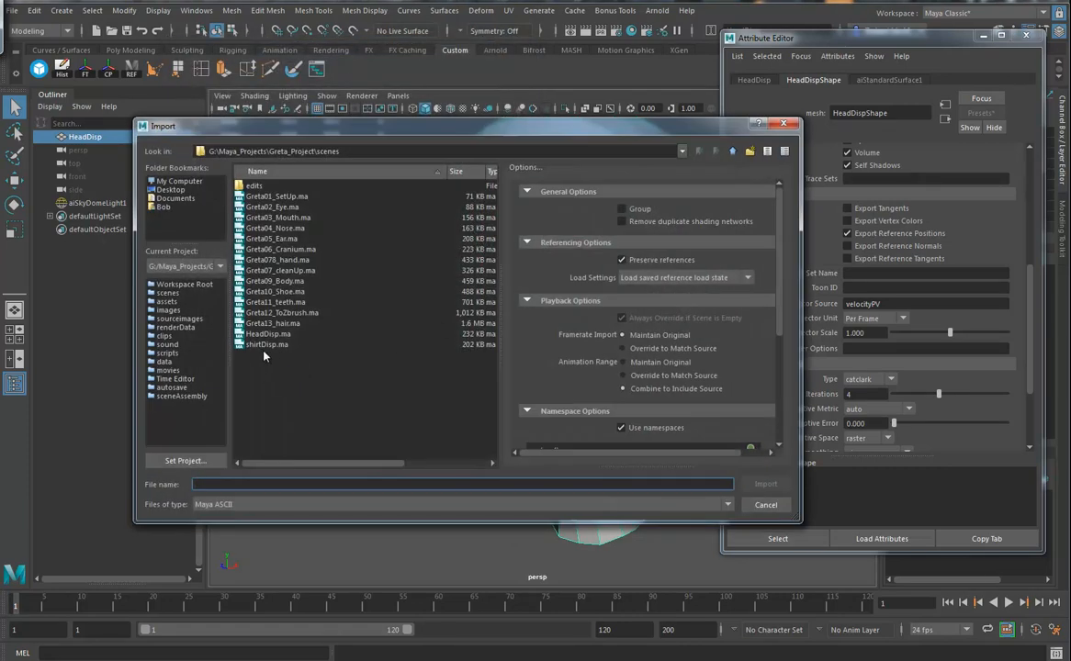
left_click(264, 345)
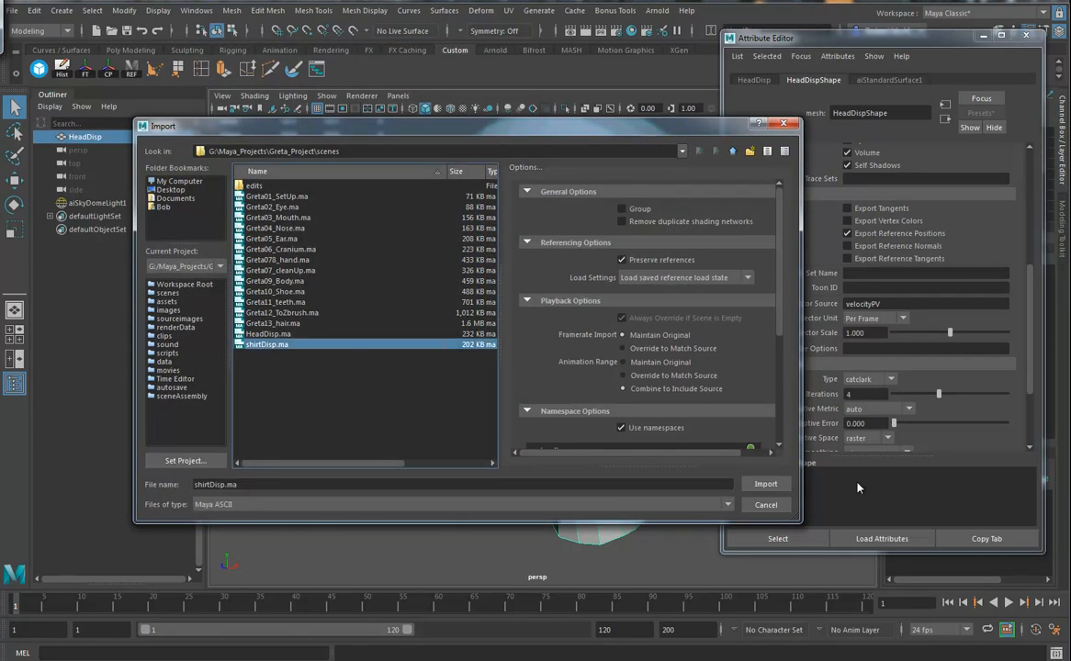
left_click(764, 485)
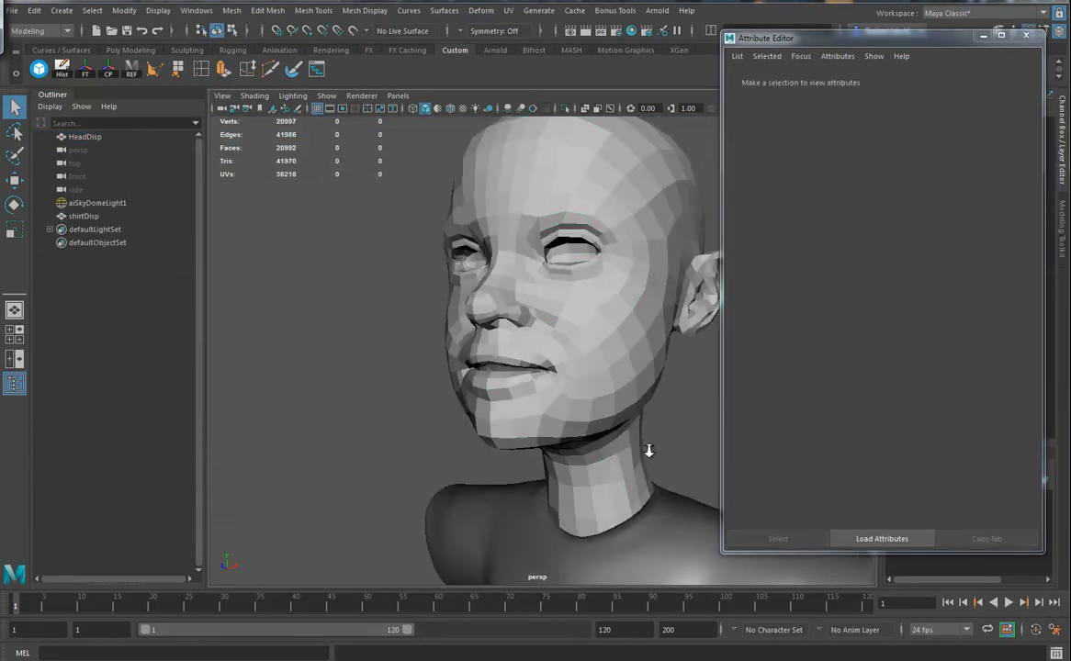
Apply Soften/Harden Edges with a 30-degree angle to the head mesh
right_click_drag(646, 457, 430, 423, "alt")
middle_click_drag(591, 444, 562, 392, "alt")
left_click(552, 299)
left_click_drag(554, 305, 576, 317, "alt")
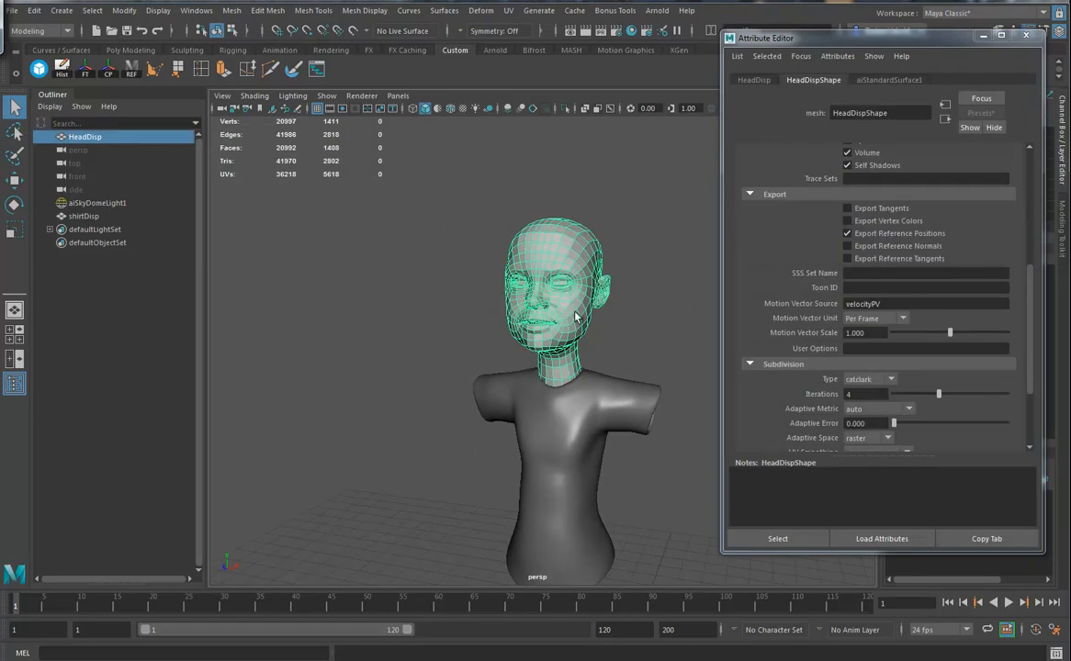
left_click(357, 10)
left_click(393, 141)
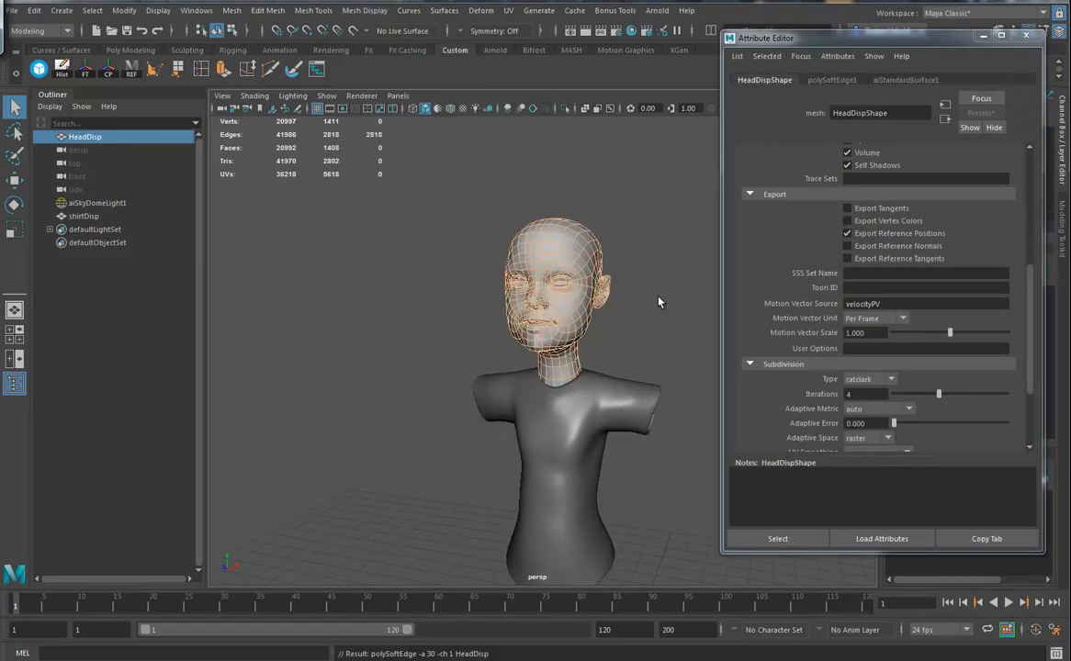
left_click(680, 337)
left_click_drag(665, 350, 468, 246, "alt")
Inspect the shading of the head against the shirt, and soften all edges of the head mesh
left_click(502, 246)
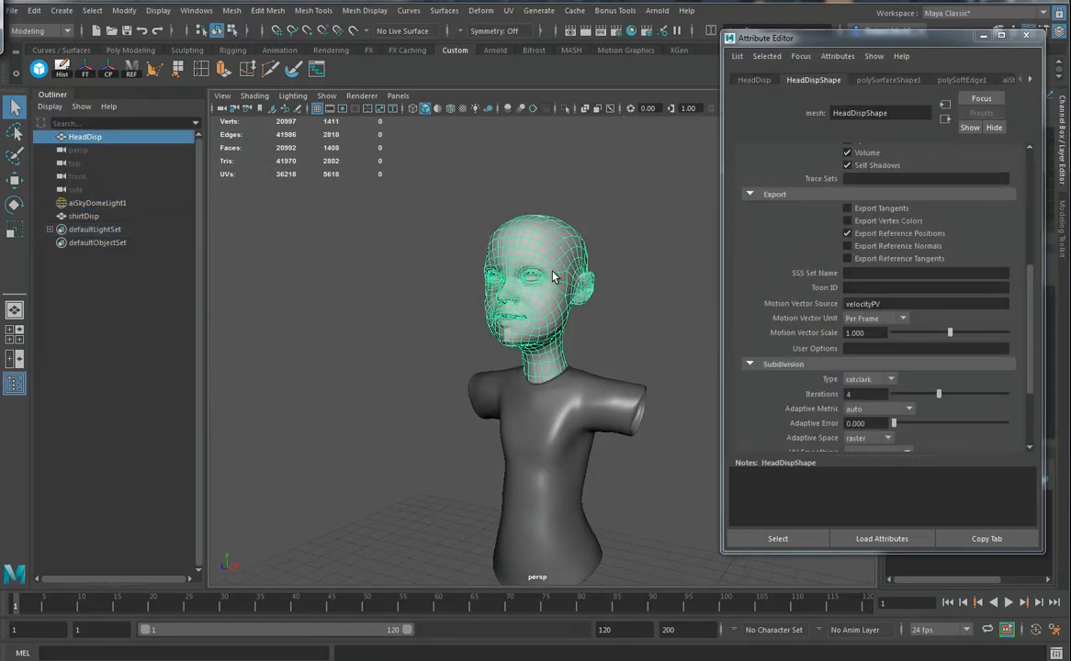
left_click_drag(473, 319, 528, 343, "alt")
right_click_drag(493, 307, 658, 376, "alt")
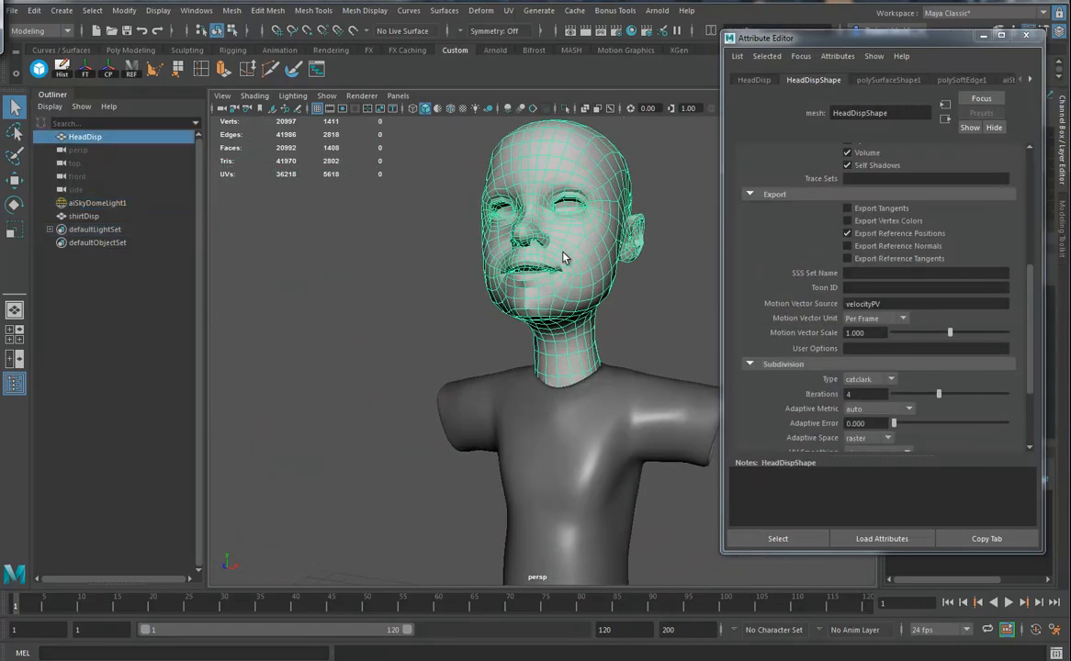
left_click(574, 442)
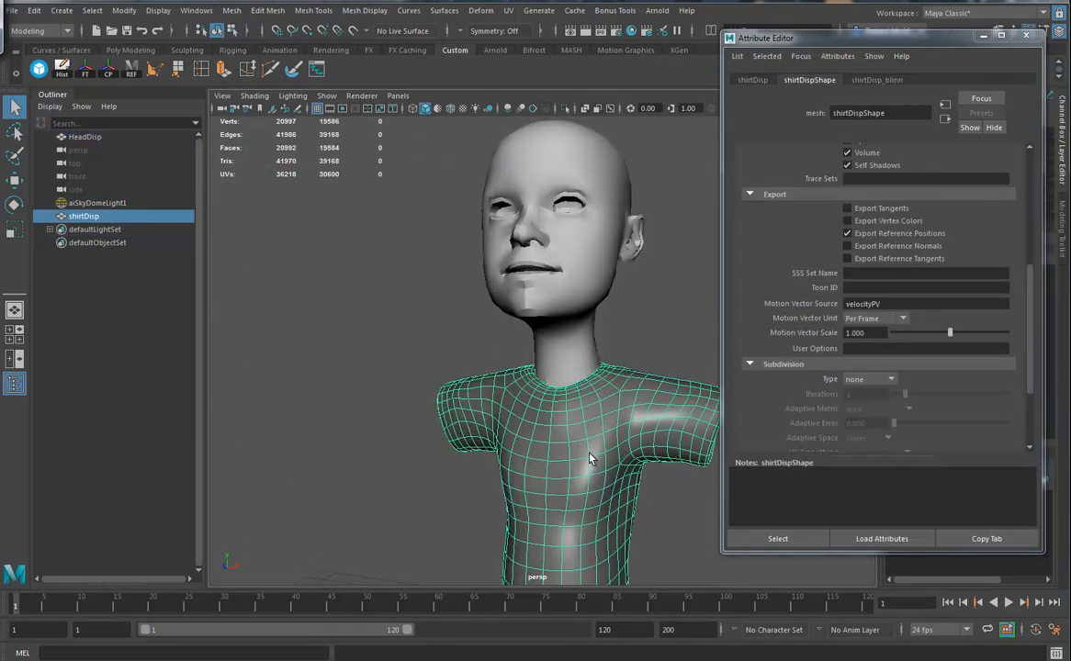
left_click(502, 155)
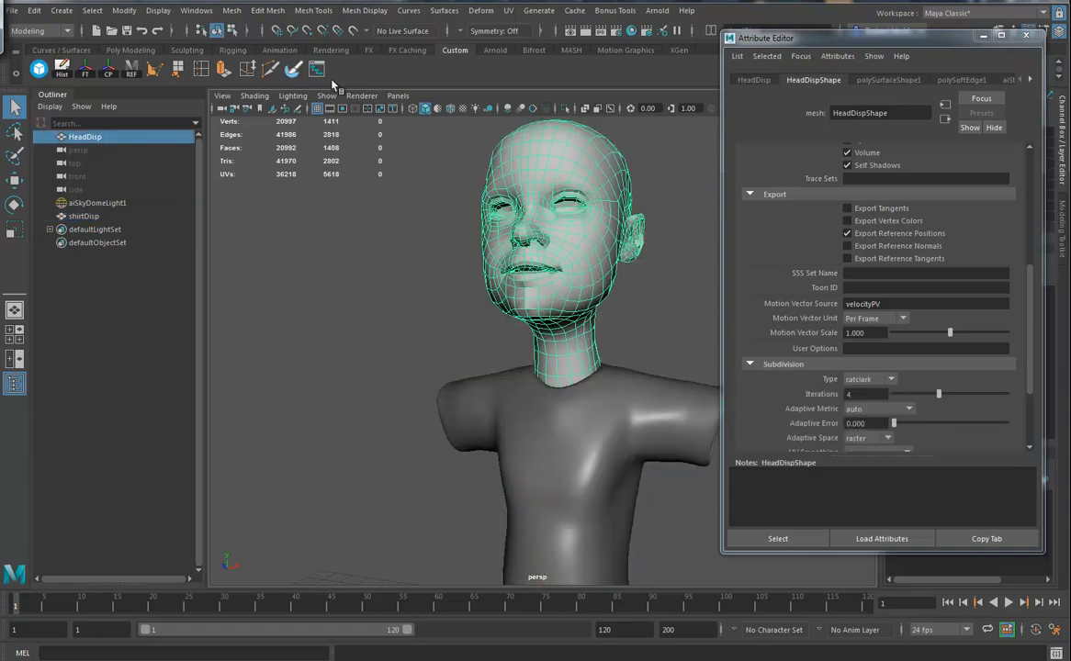
left_click(361, 11)
left_click(355, 126)
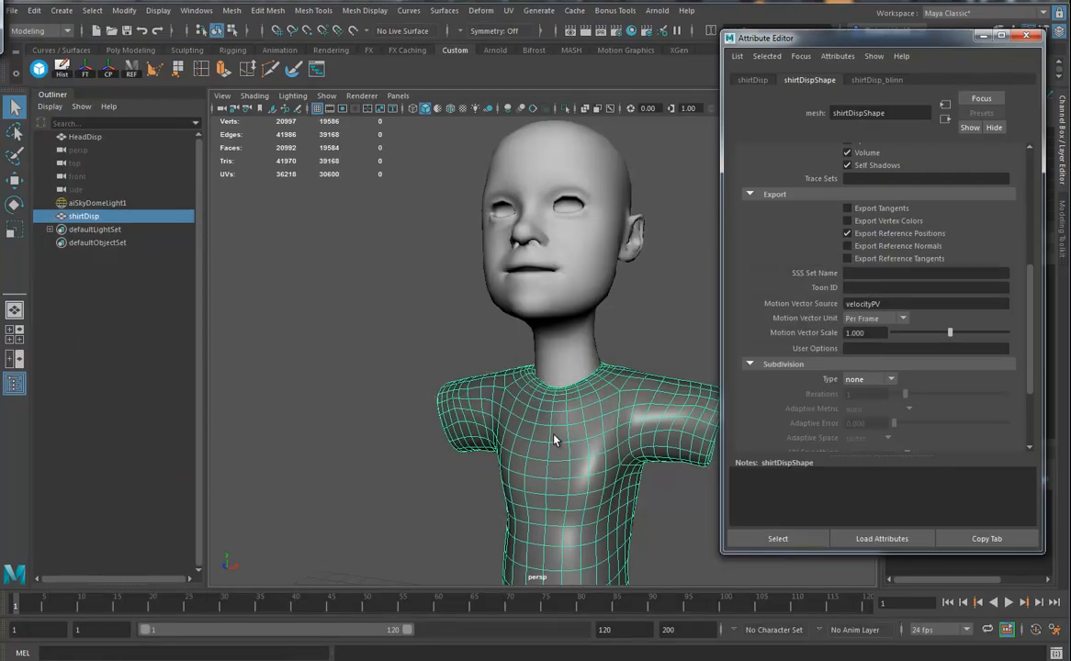
Display the shirt mesh without smooth preview and soften all its edges
left_click_drag(597, 454, 571, 413, "alt")
key("1")
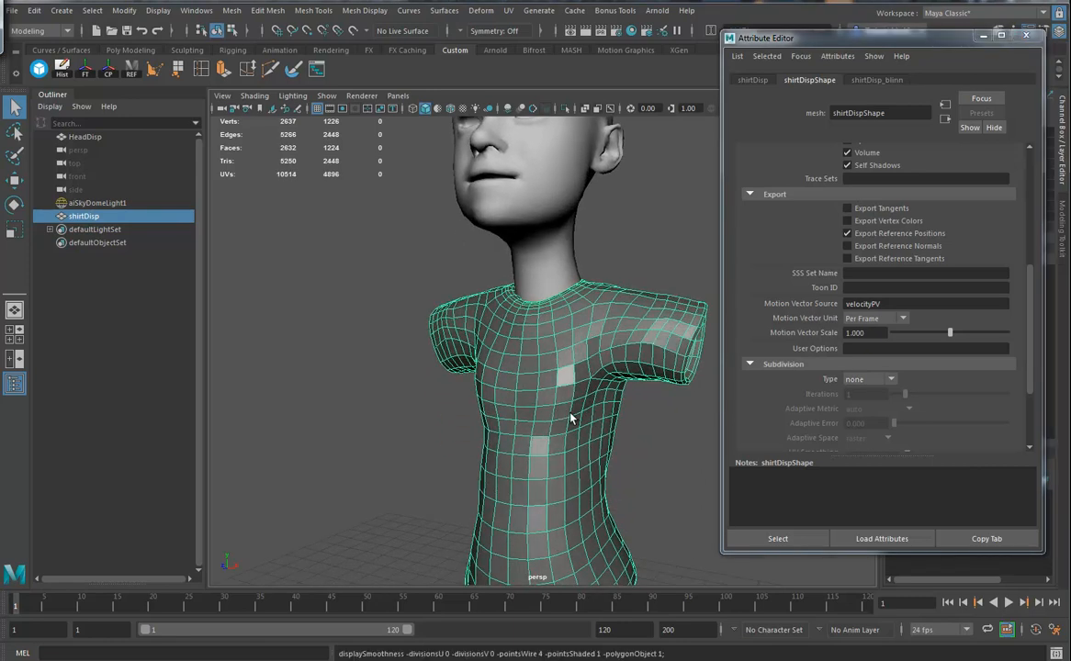
left_click(365, 10)
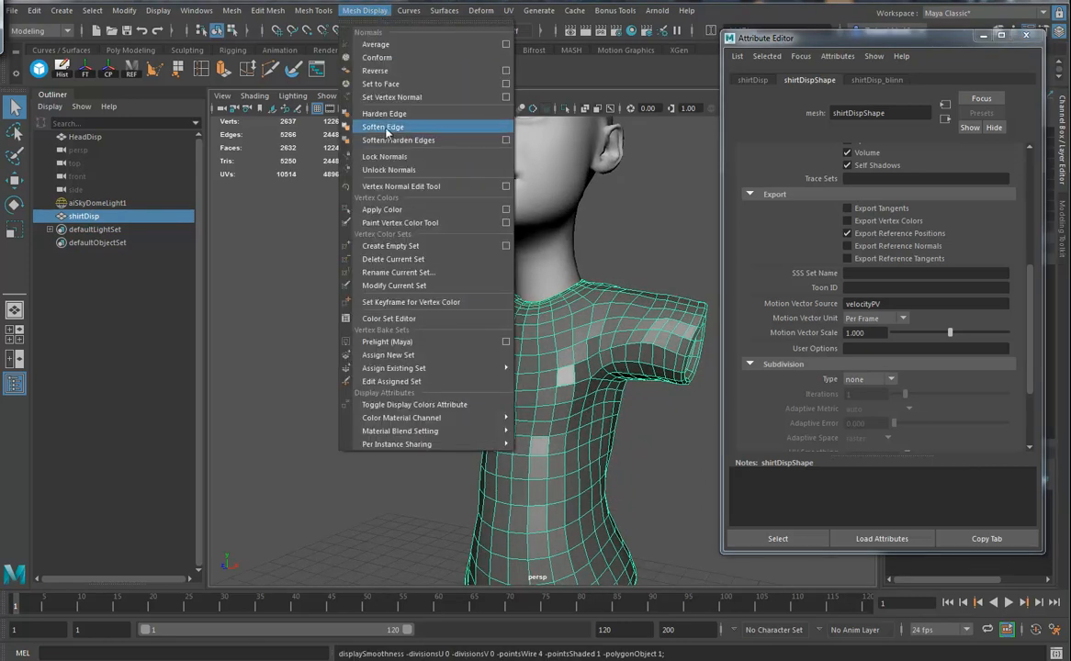
left_click(355, 123)
left_click_drag(574, 367, 630, 449, "alt")
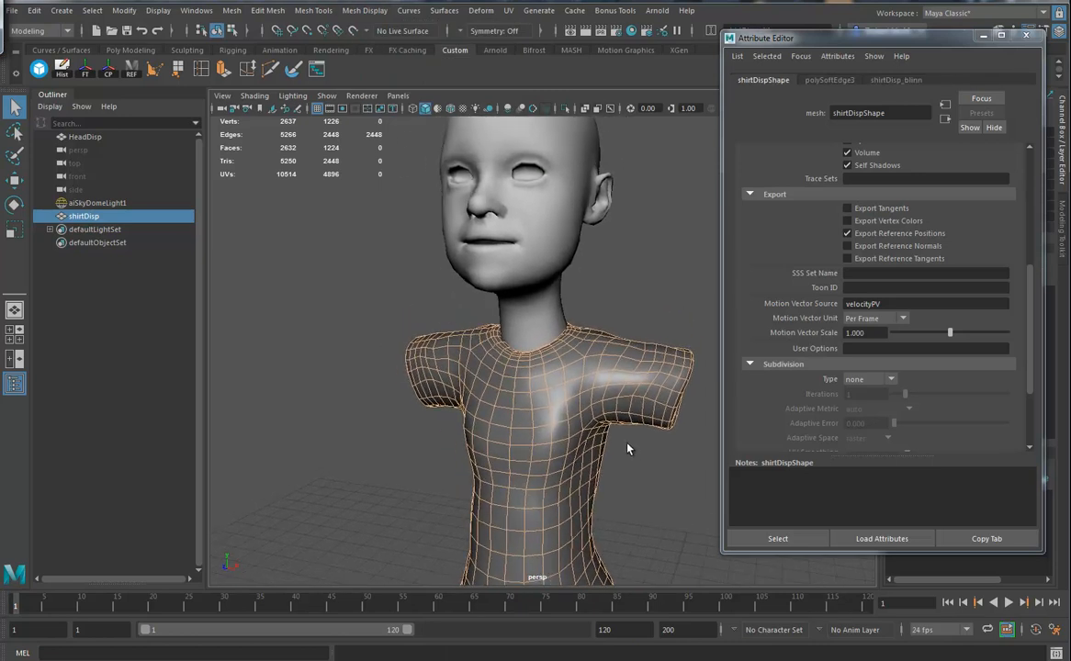
Change the shirt's material type from Blinn to Ai Standard Surface
left_click(898, 81)
left_click(912, 200)
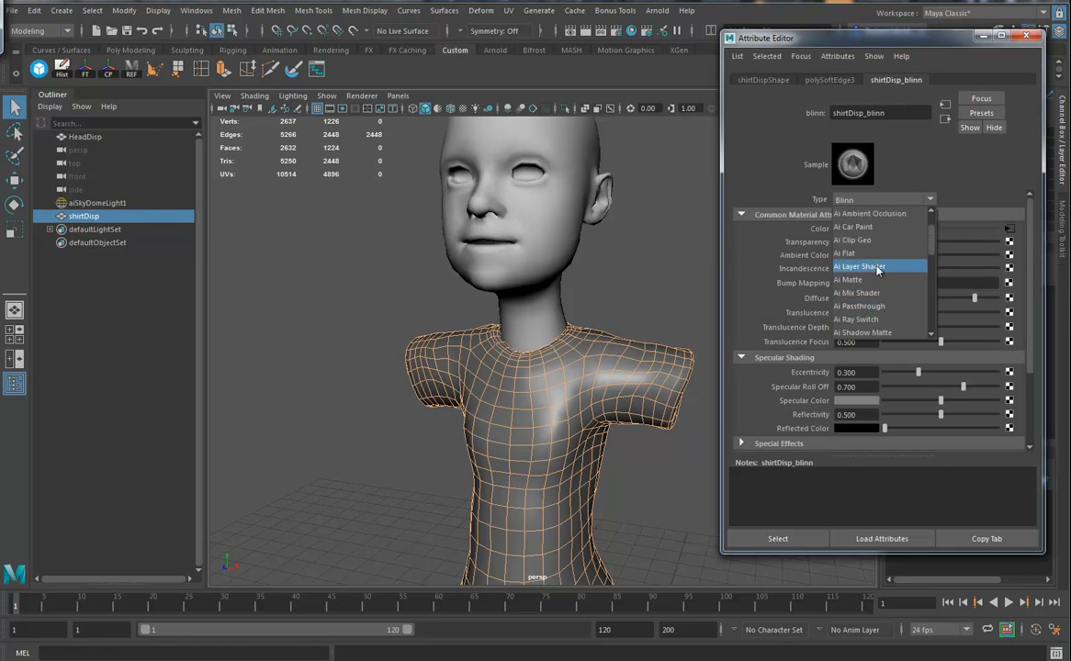
scroll(881, 309, "down", 1)
left_click(882, 320)
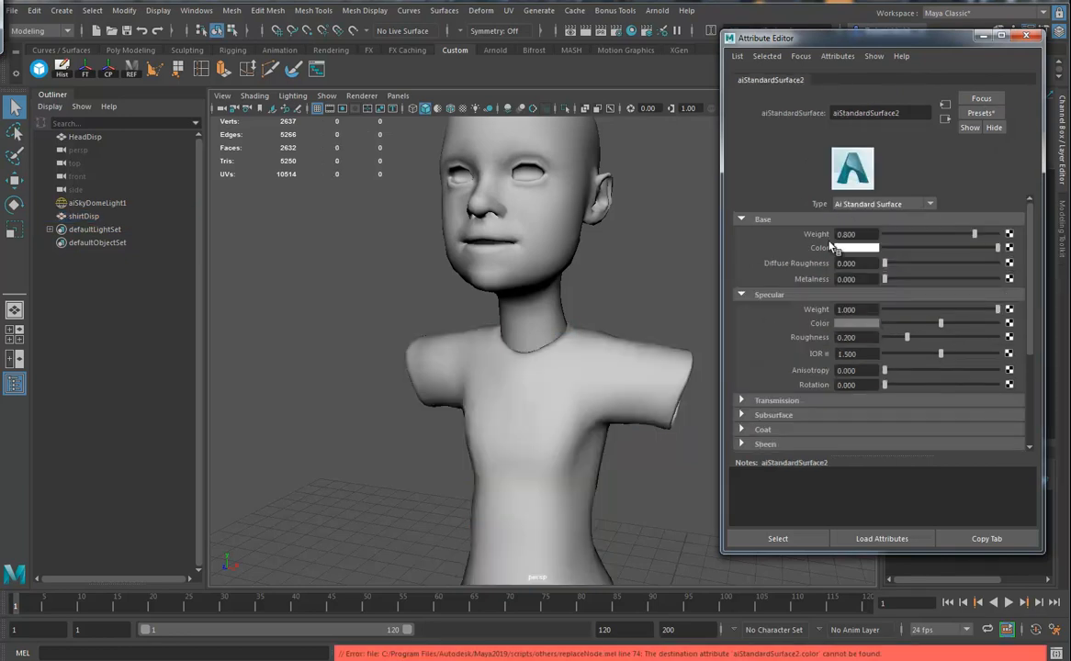
Set the shirt shape's Arnold subdivision type to catclark with 4 iterations, and expand its displacement attributes
middle_click_drag(650, 389, 632, 372, "alt")
mouse_move(632, 372)
left_mouse_down("alt")
mouse_move(610, 364)
mouse_move(617, 353)
mouse_move(642, 394)
mouse_move(617, 374)
left_mouse_up("alt")
left_click(617, 374)
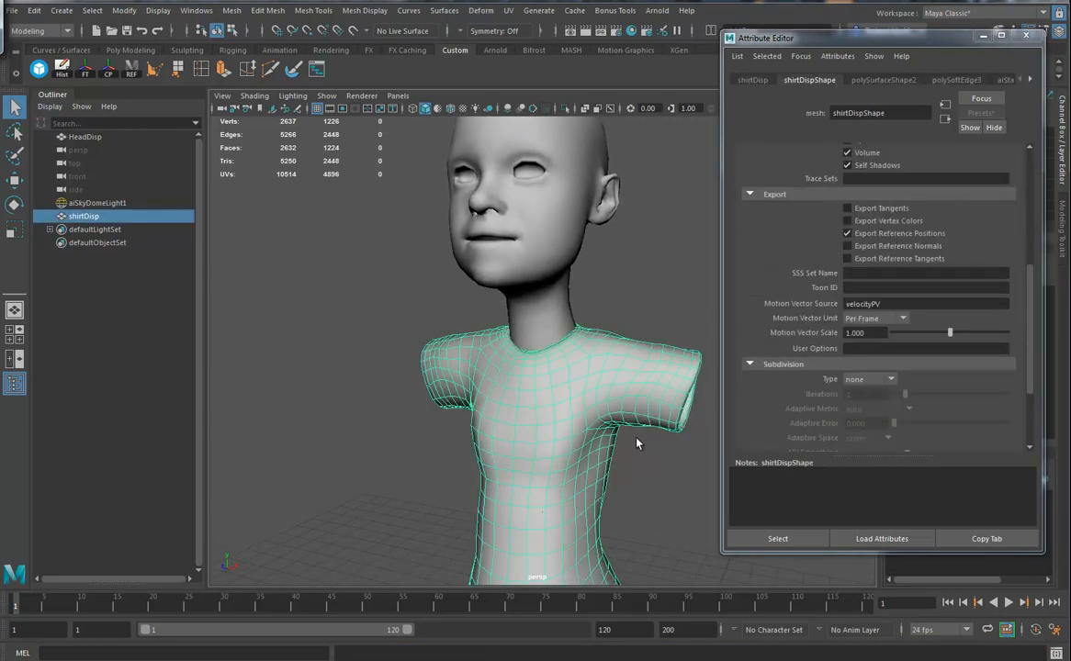
scroll(882, 391, "down", 3)
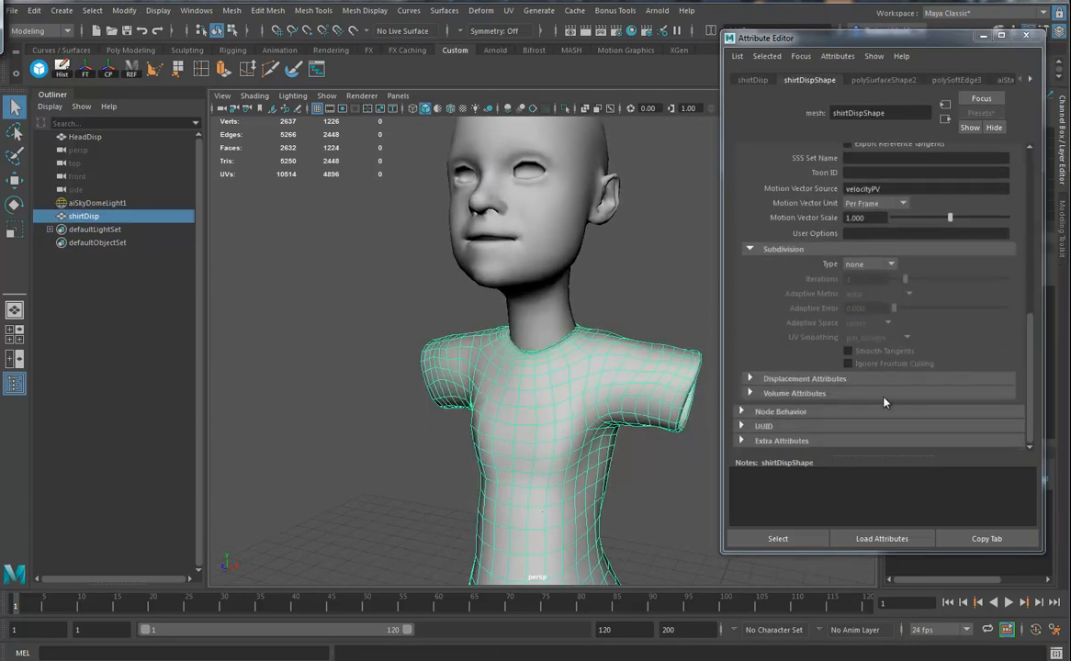
left_click(898, 265)
left_click(880, 290)
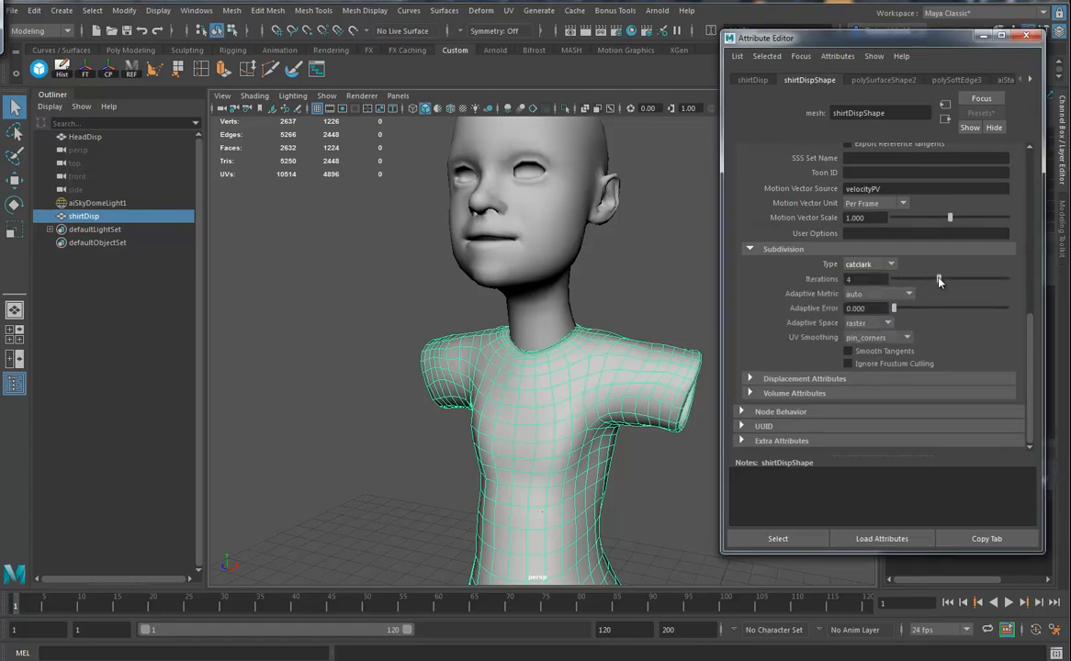
left_click(809, 378)
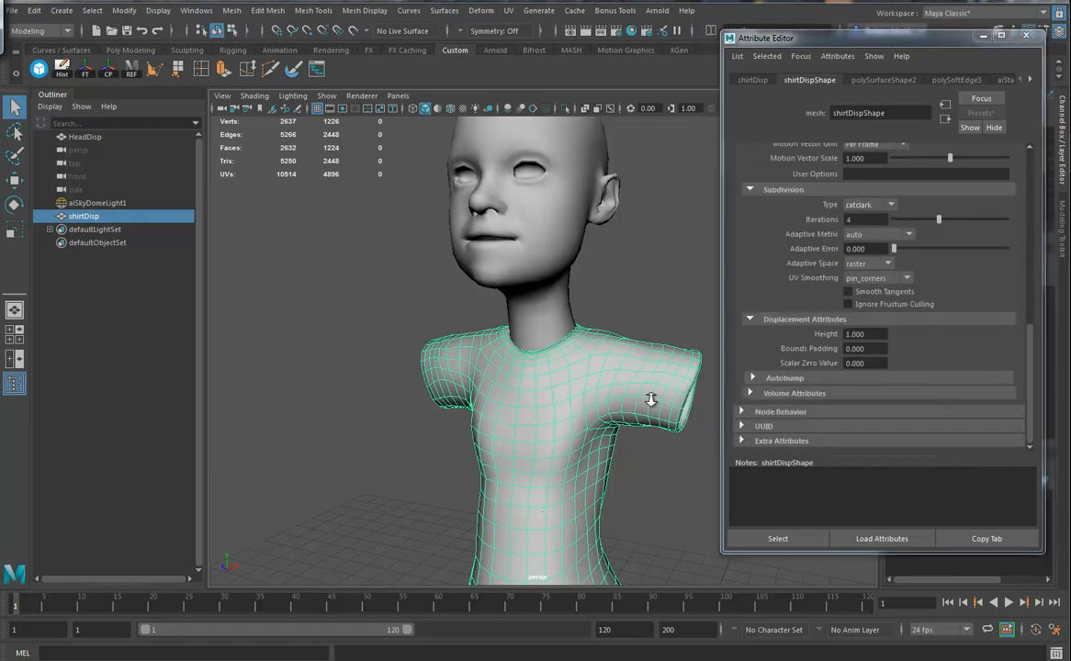
Render the head and shirt in the Arnold RenderView, check them from another angle, and close the render window
right_click_drag(657, 399, 521, 382, "alt")
middle_click_drag(547, 389, 555, 366, "alt")
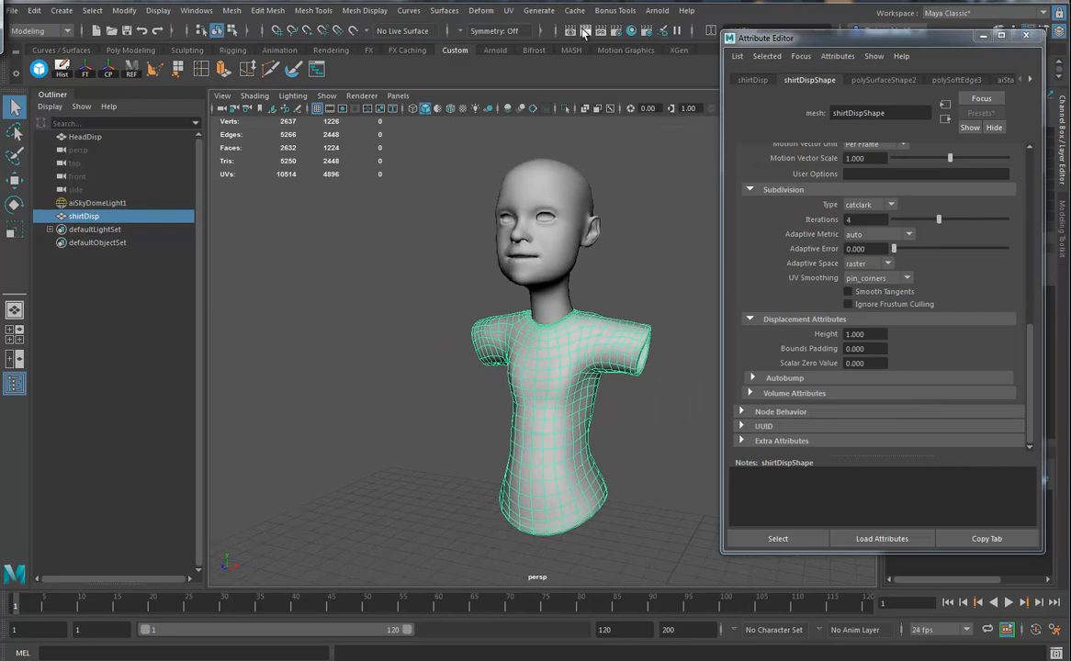
left_click(655, 12)
left_click(685, 35)
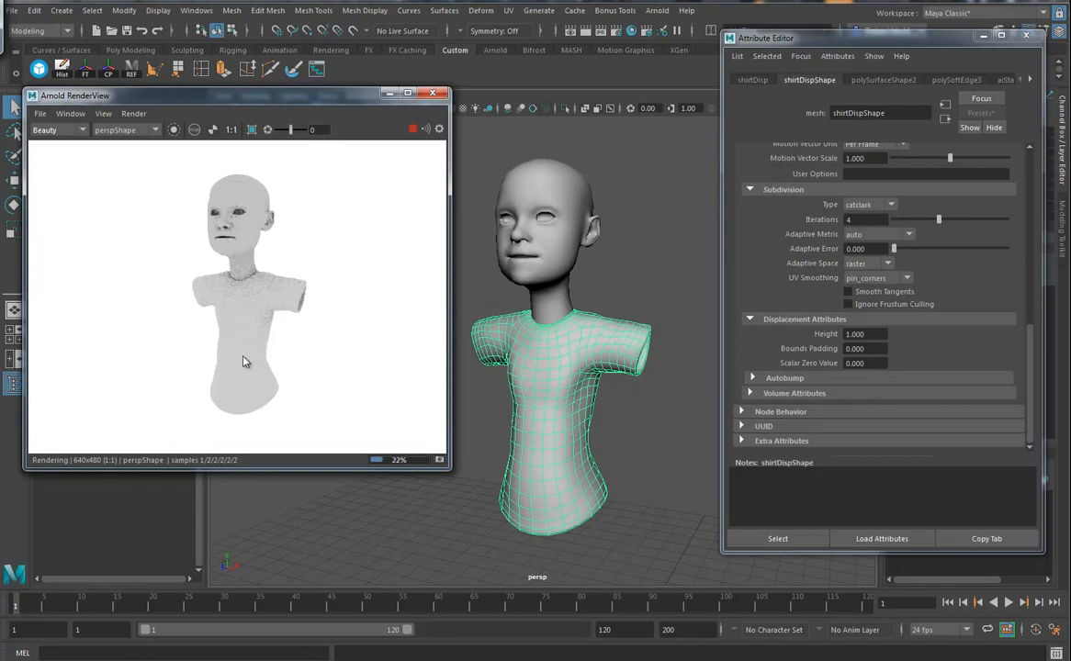
left_click_drag(521, 390, 501, 350, "alt")
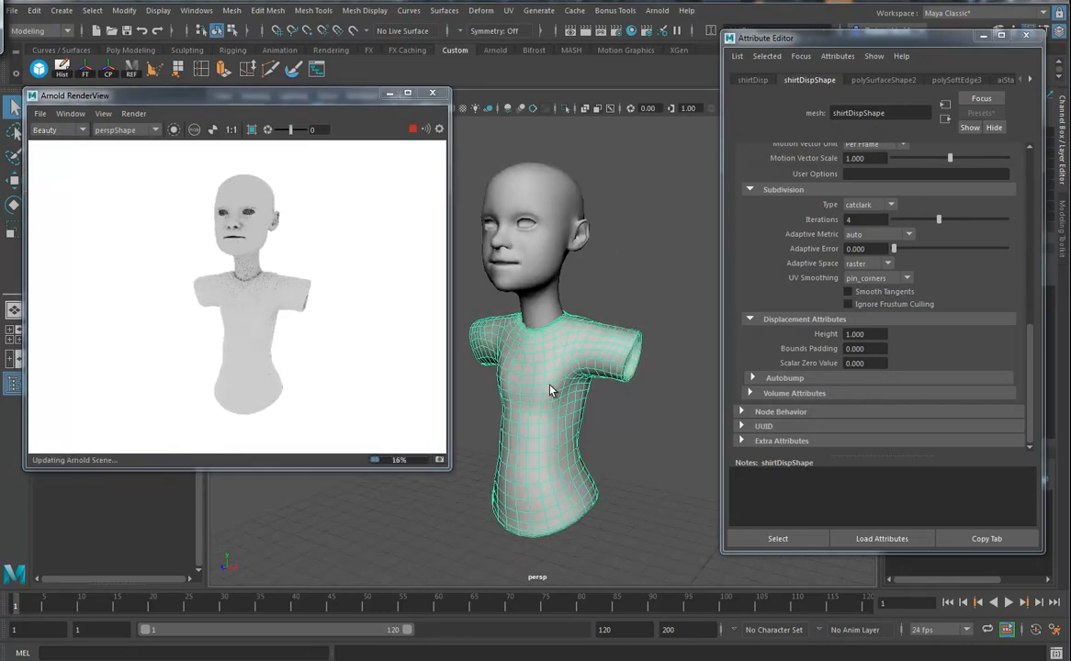
left_click(437, 94)
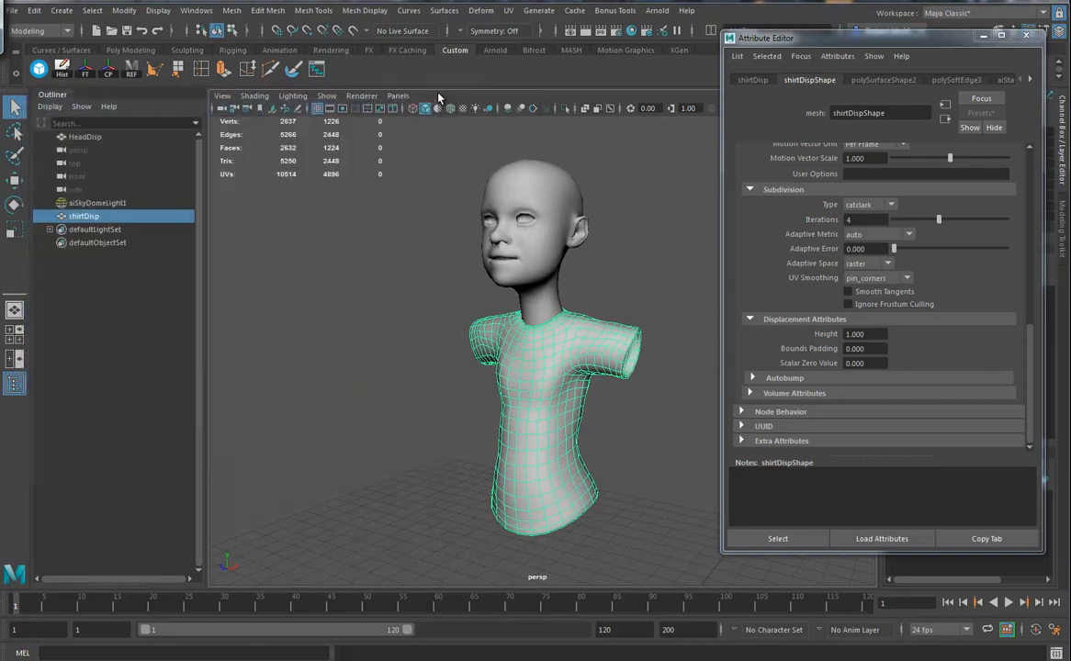
Switch to ZBrush, make the pants3 subtool active, and bring its displacement map settings into view
left_click_drag(570, 308, 596, 391, "alt")
middle_click_drag(596, 390, 577, 354, "alt")
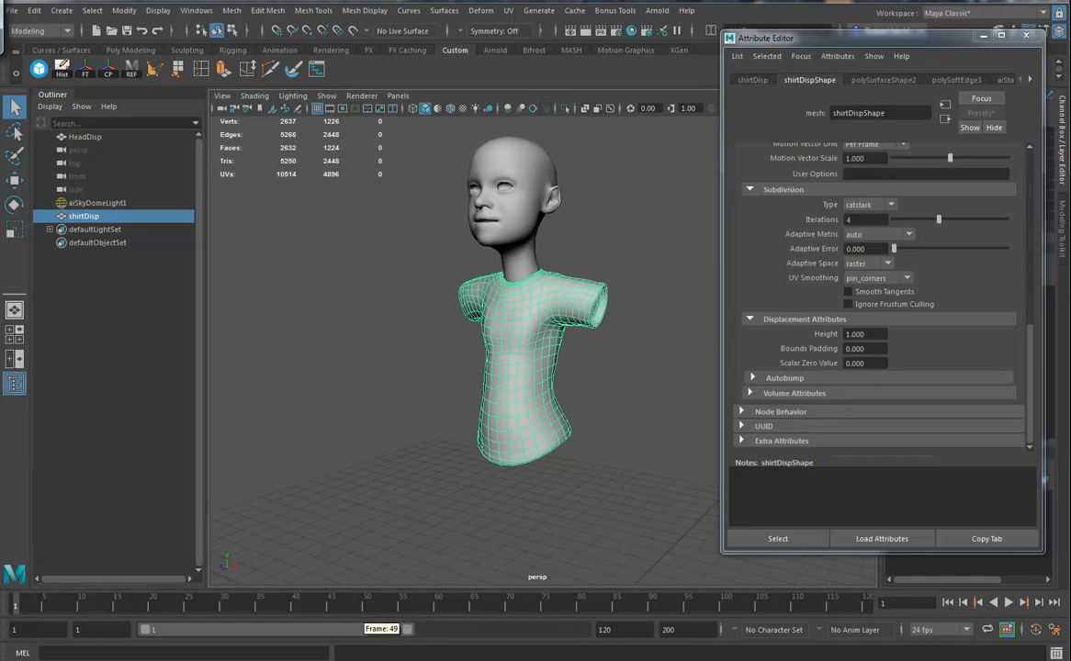
mouse_move(386, 659)
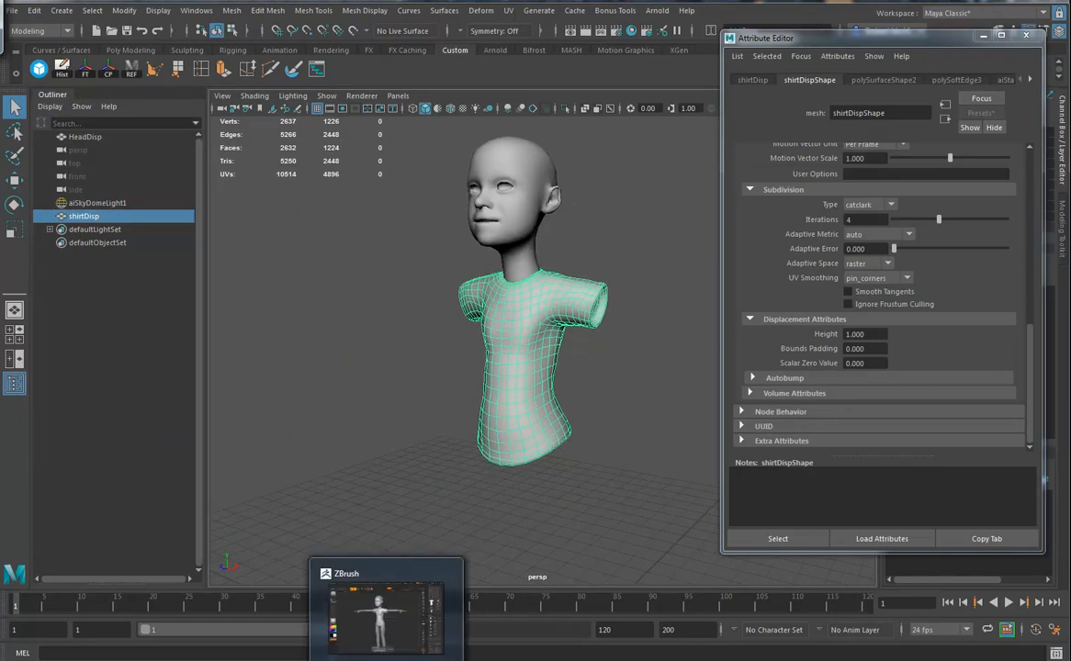
left_click(385, 659)
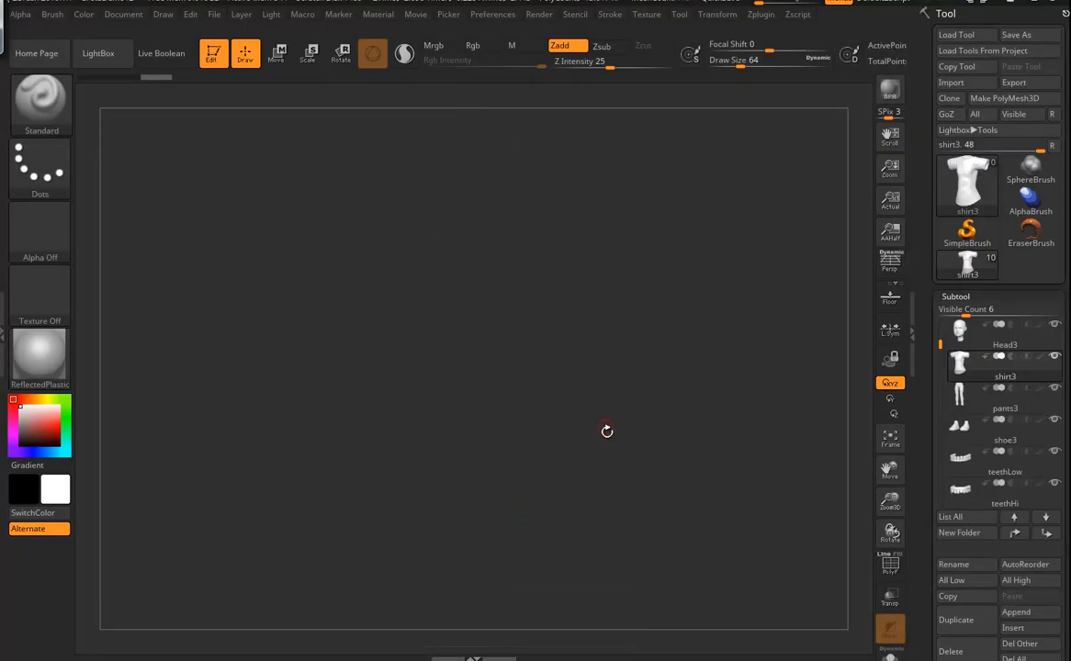
left_click(527, 405, "alt")
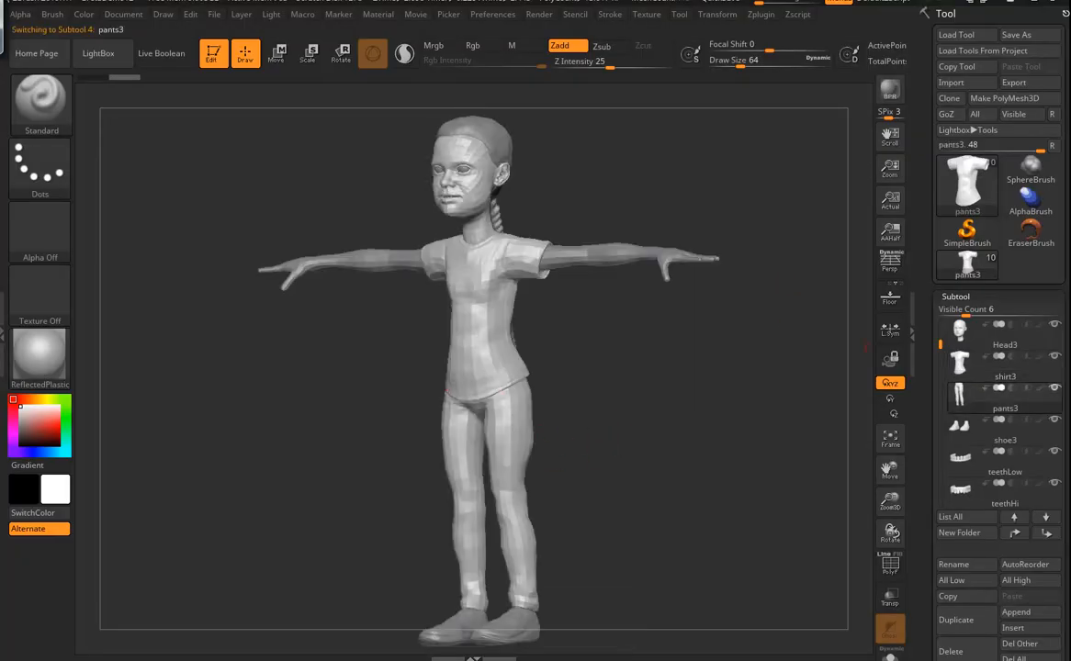
scroll(1030, 292, "down", 10)
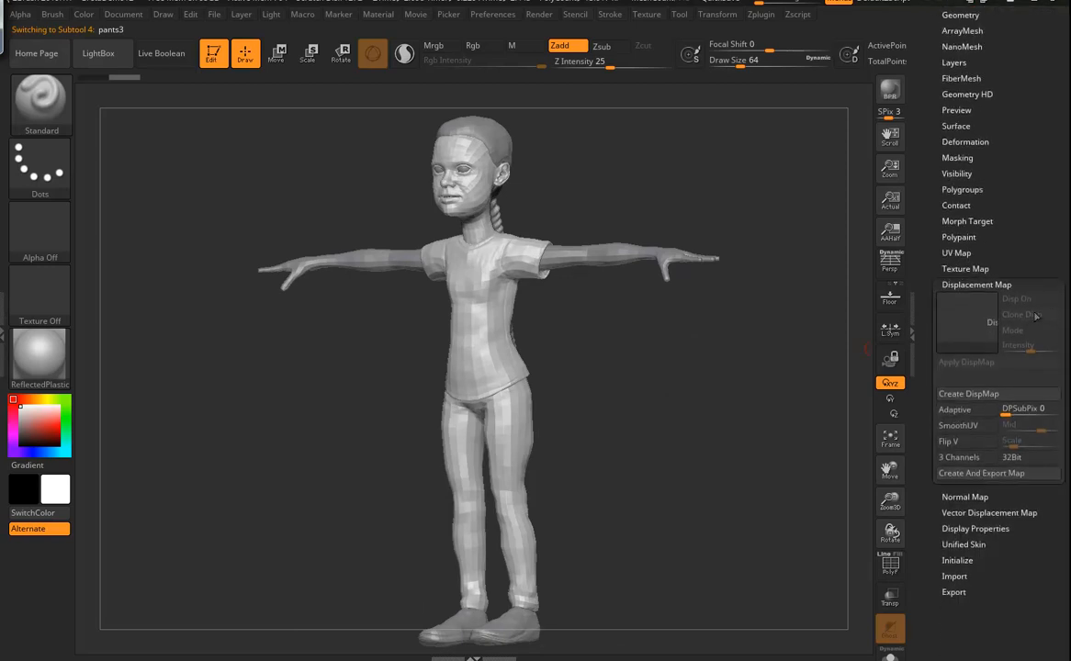
Create the pants3 displacement map and export the pants to the scenes folder as the Maya file pantsDisp
left_click(998, 395)
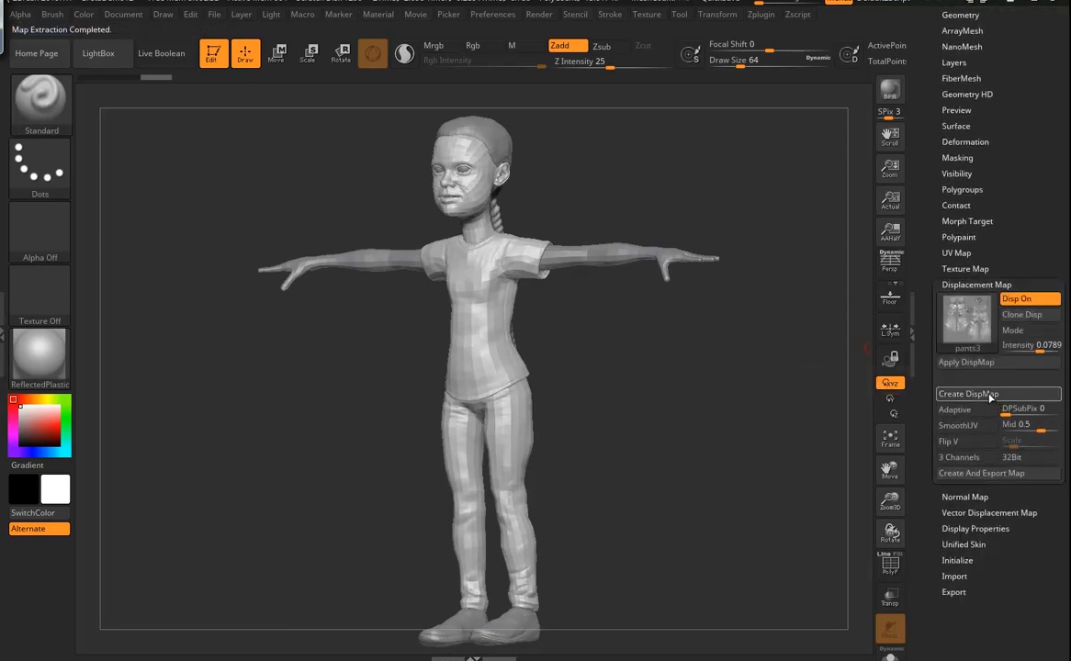
mouse_move(965, 314)
scroll(965, 314, "up", 15)
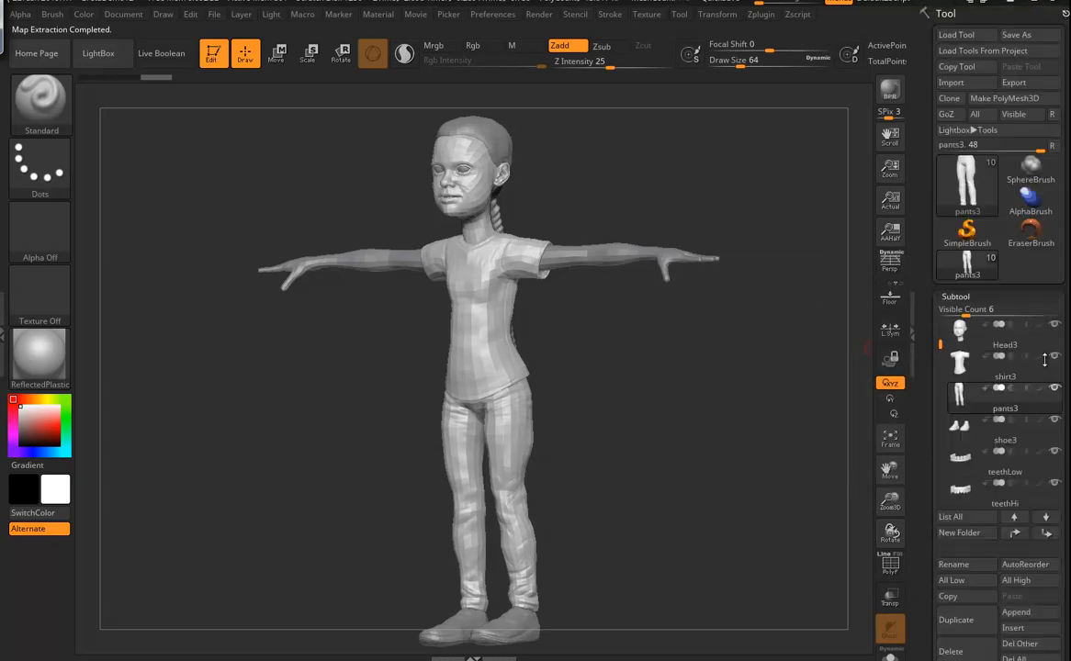
left_click(1016, 83)
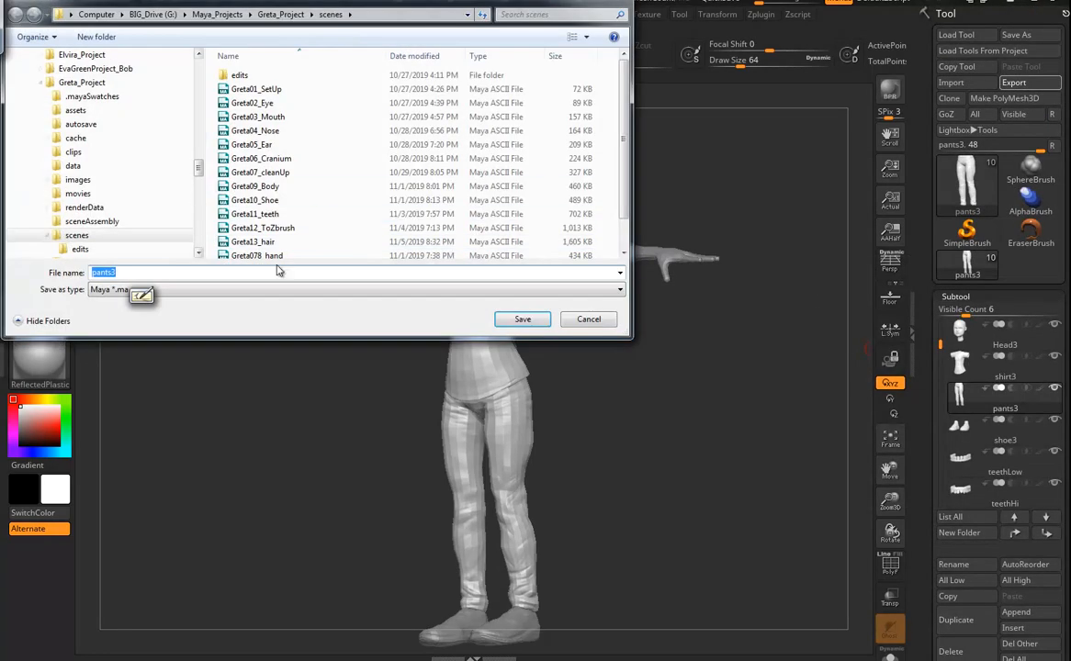
left_click(171, 273)
key("BackSpace")
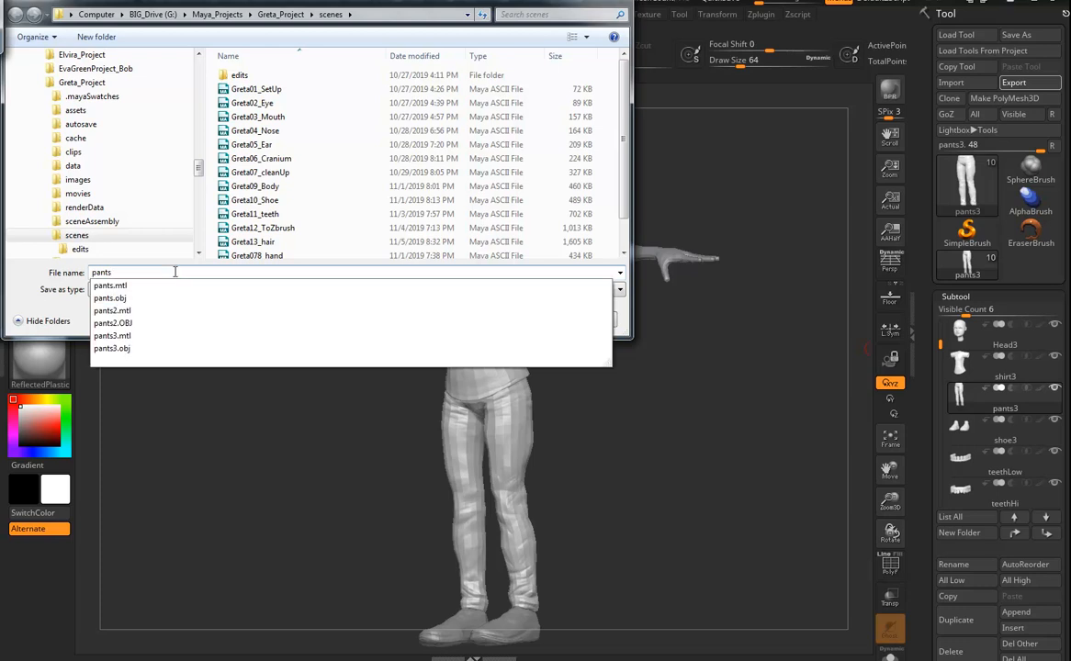
type("Disp")
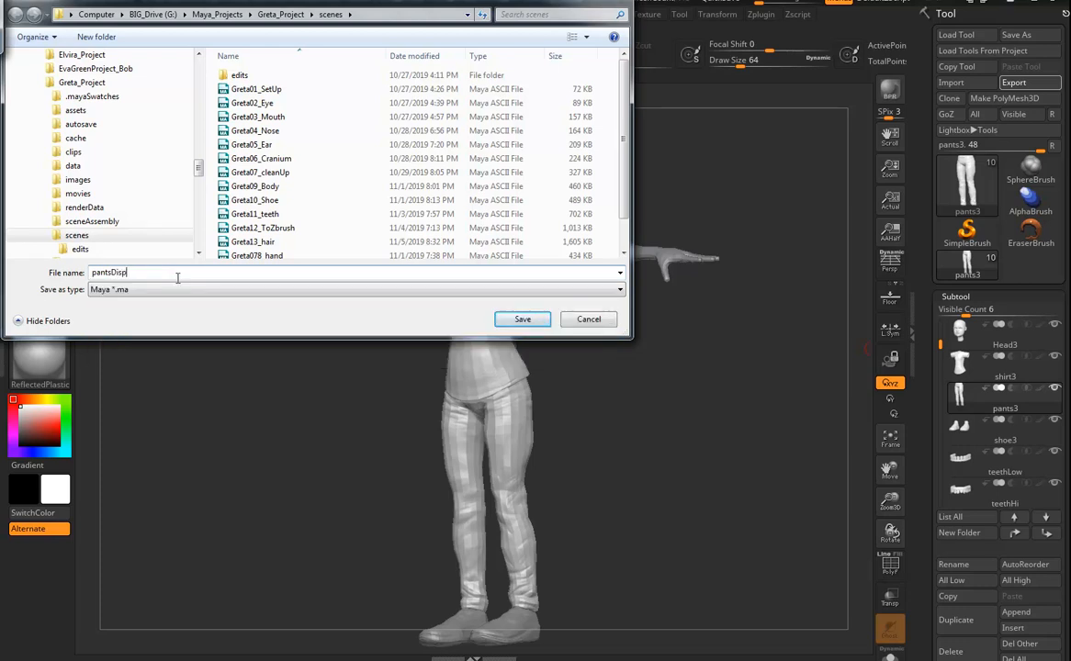
left_click(536, 322)
left_click_drag(615, 419, 560, 405)
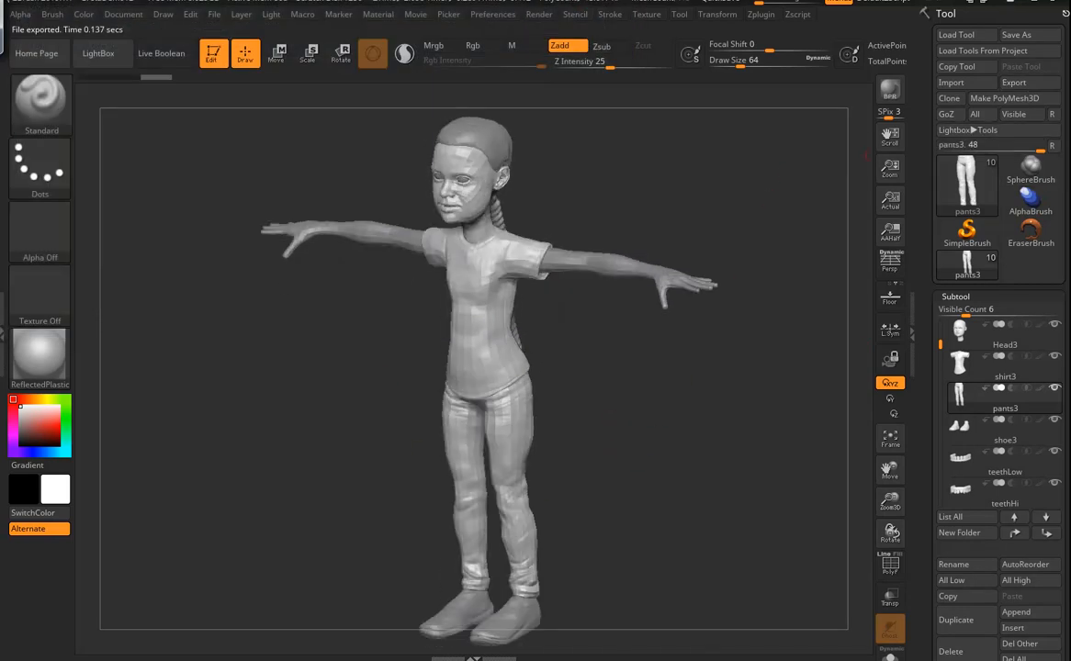
Switch to Maya and import pantsDisp.ma from the project's scenes folder
mouse_move(367, 654)
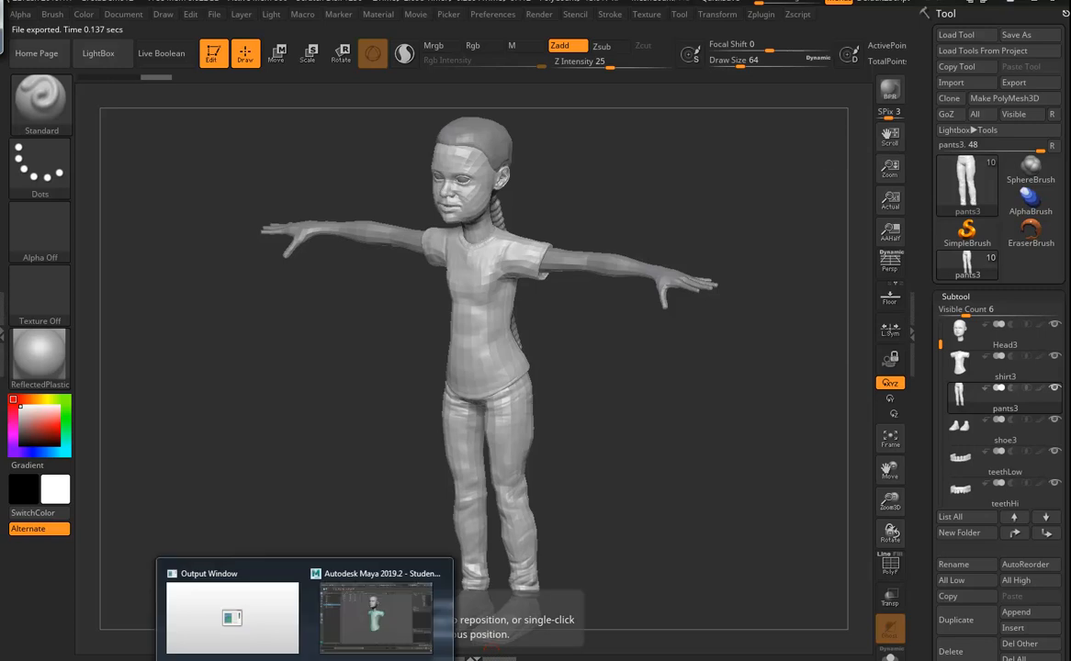
left_click(370, 609)
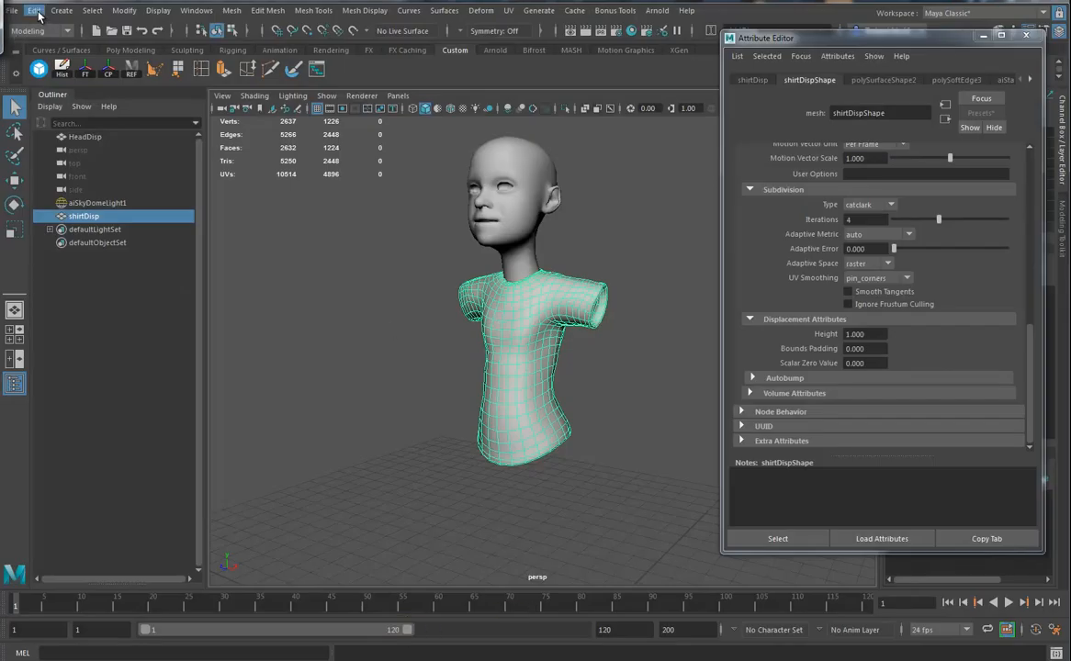
left_click(17, 11)
left_click(41, 145)
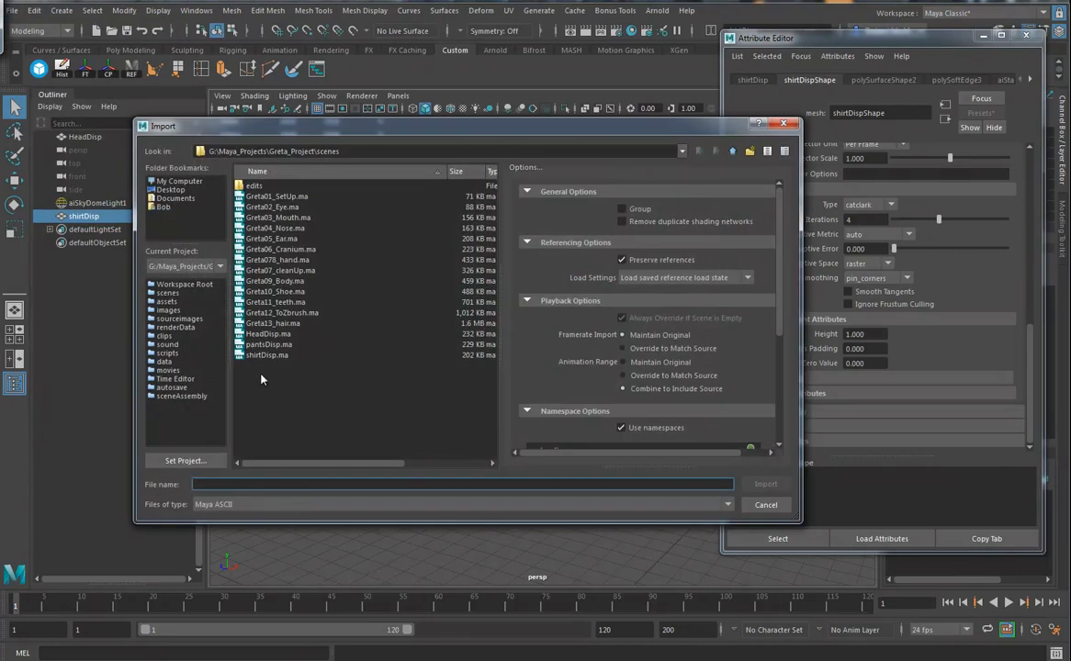
left_click(266, 344)
left_click(767, 484)
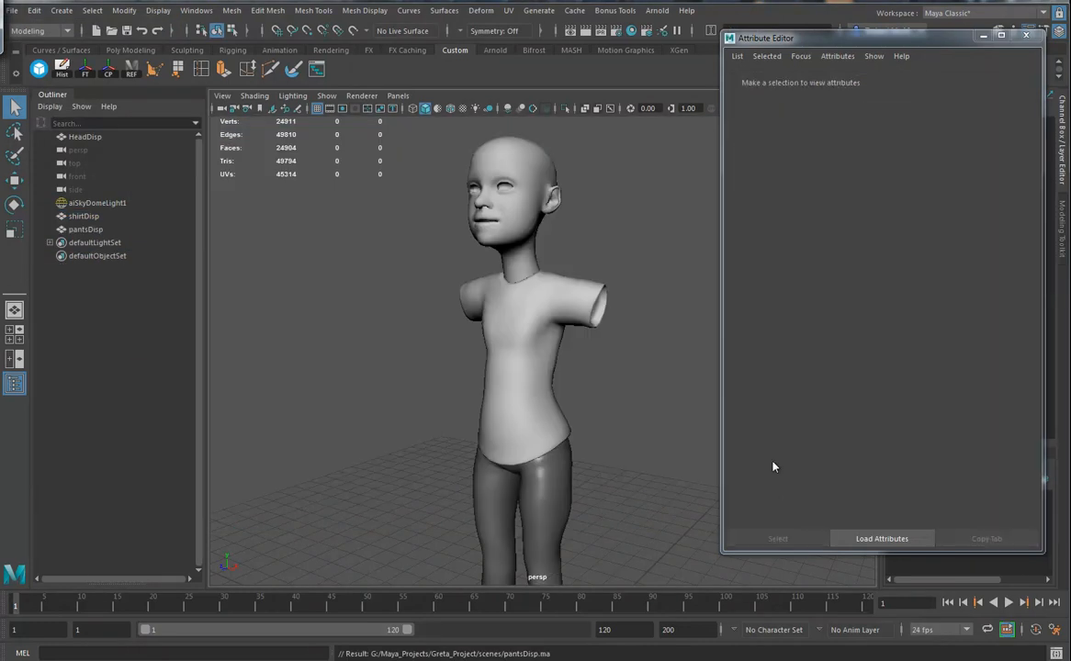
Show the pants without smoothing and soften their edges, and delete the construction history of the head, shirt and pants
left_click_drag(632, 449, 564, 353, "alt")
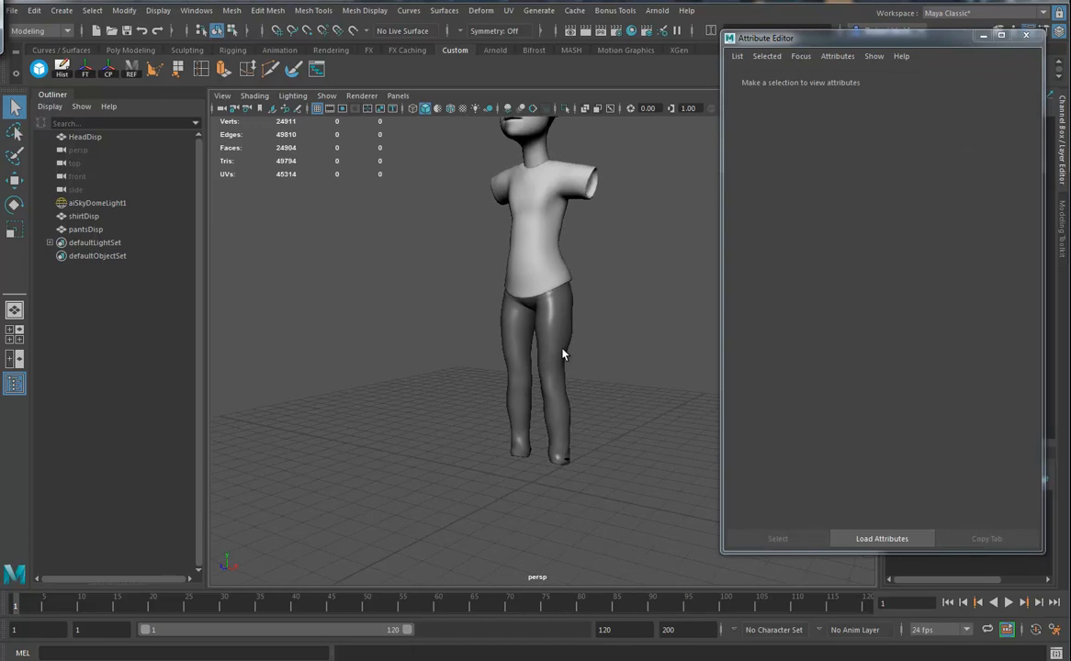
left_click(564, 354)
key("1")
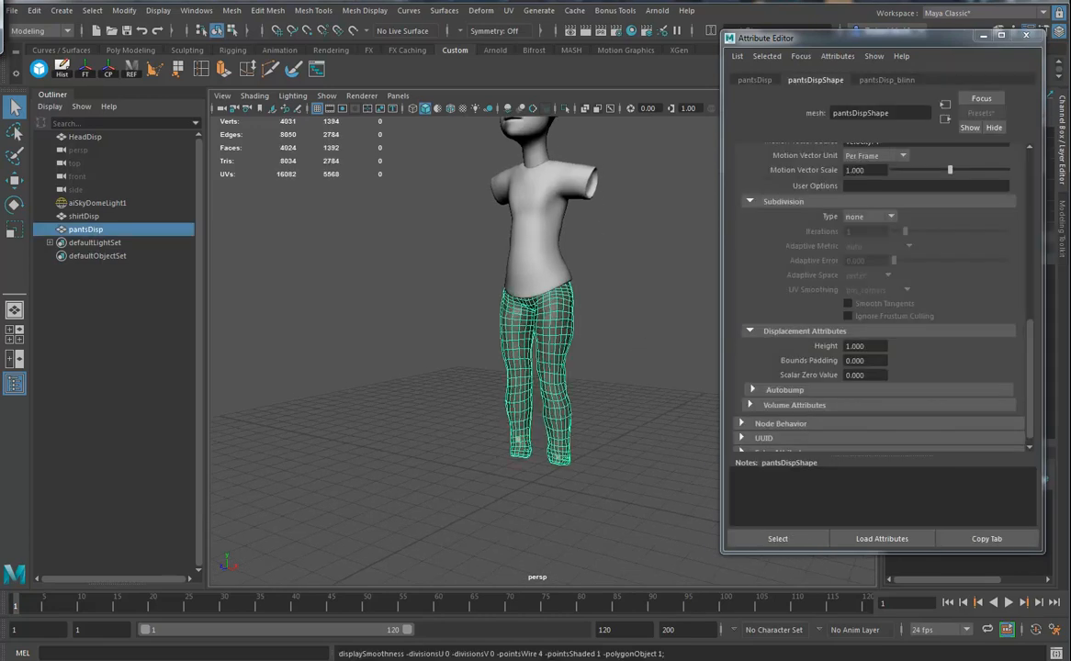
left_click(362, 11)
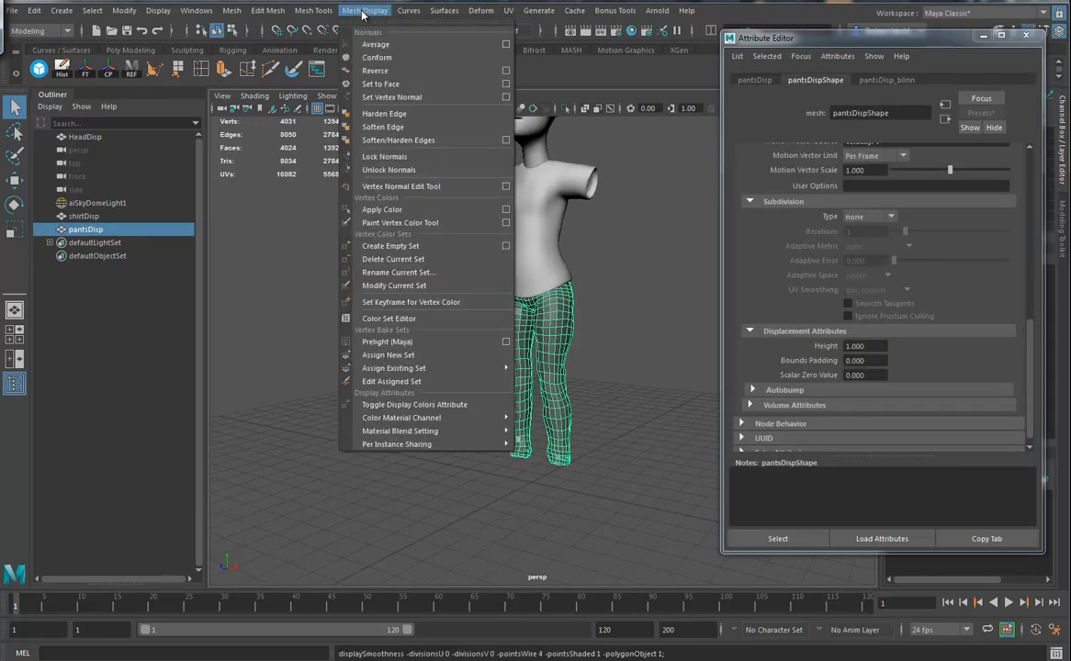
left_click(380, 130)
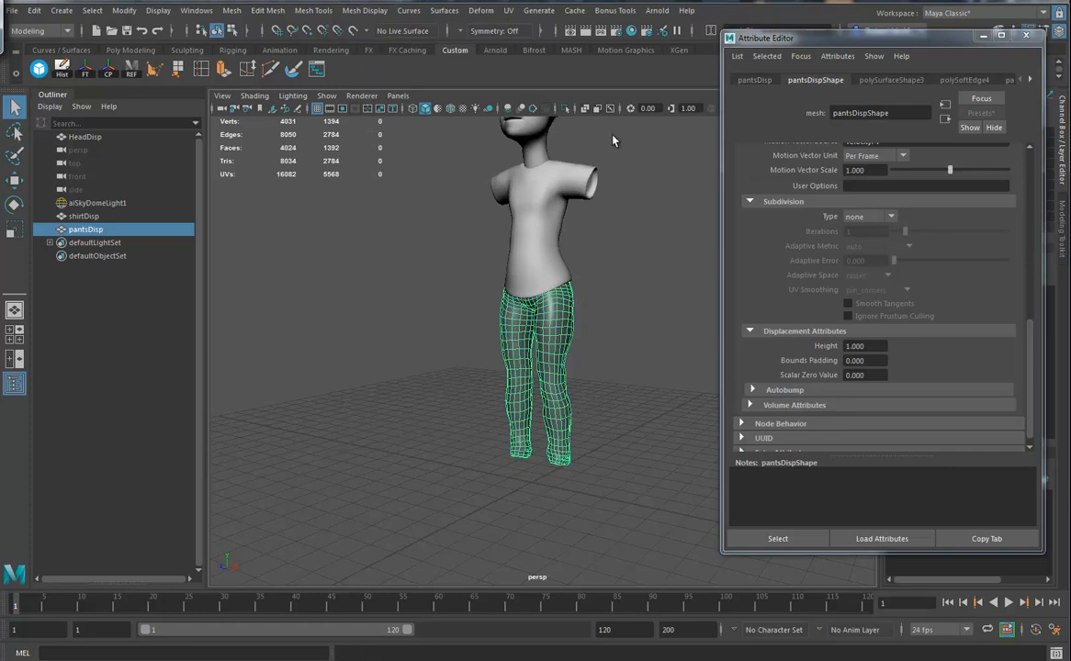
left_click_drag(594, 182, 488, 344)
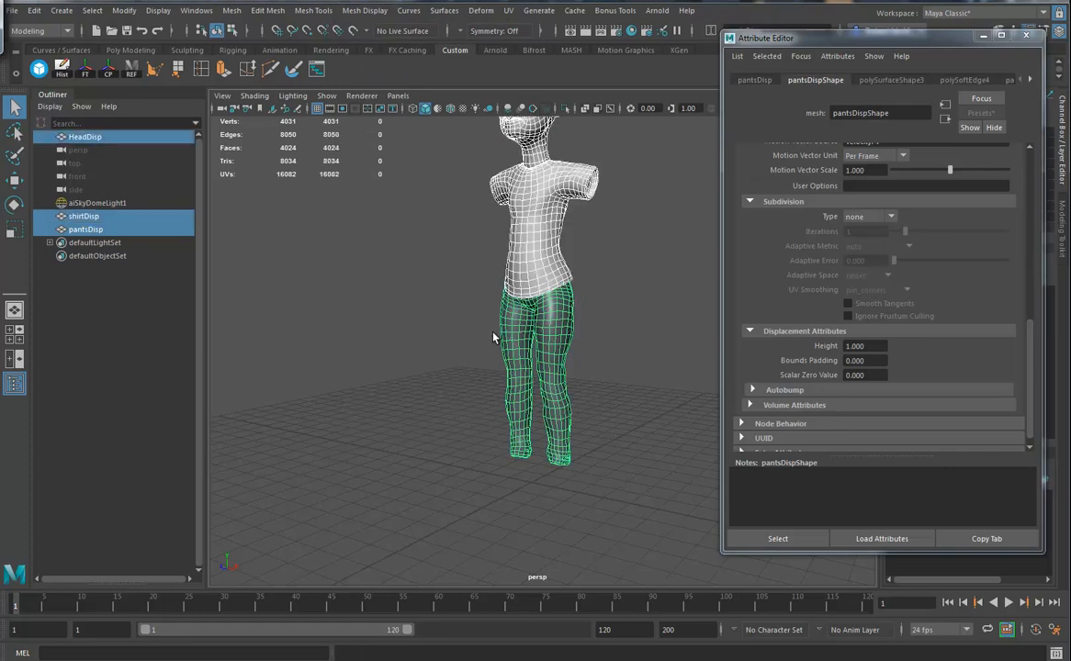
key("alt+shift+d")
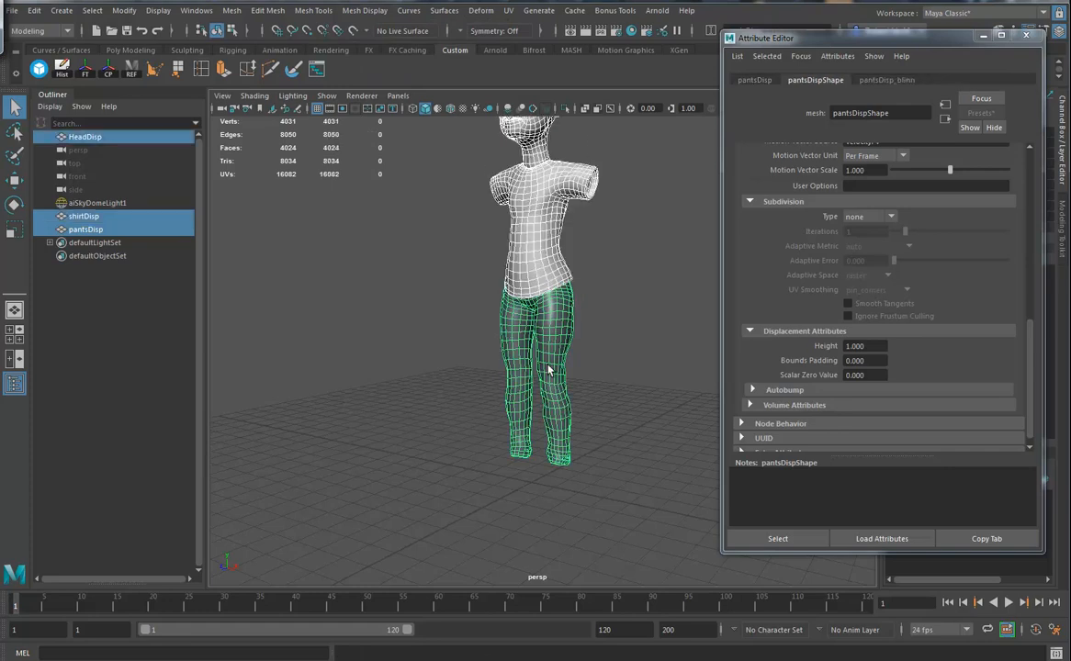
Set the pants shape's Arnold subdivision type to catclark with 4 iterations
left_click(561, 360)
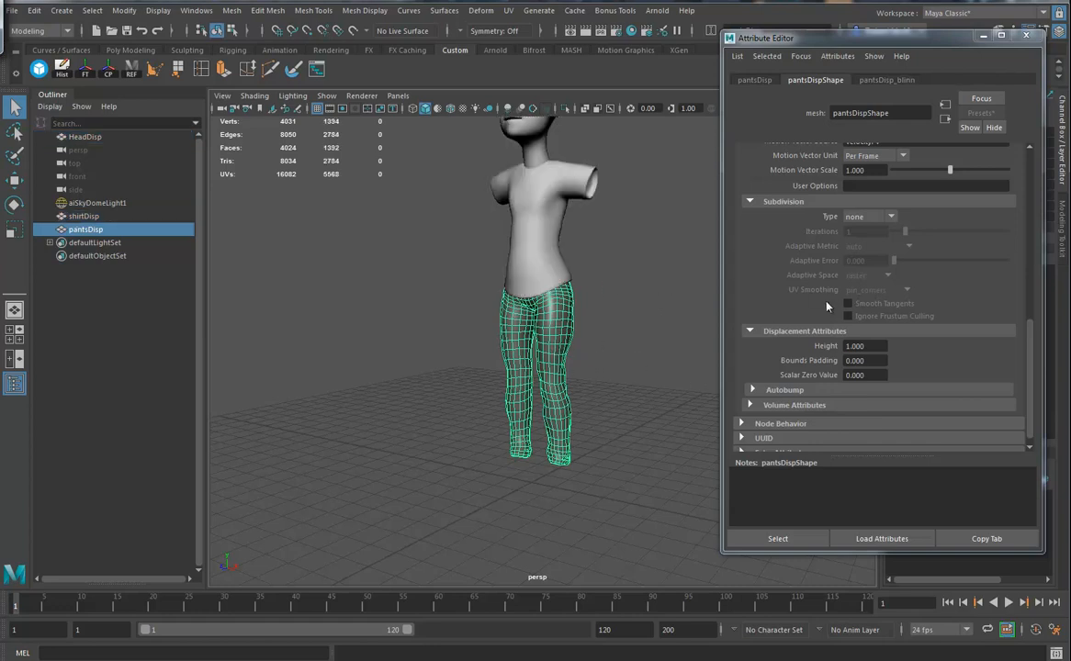
left_click(861, 217)
left_click(869, 238)
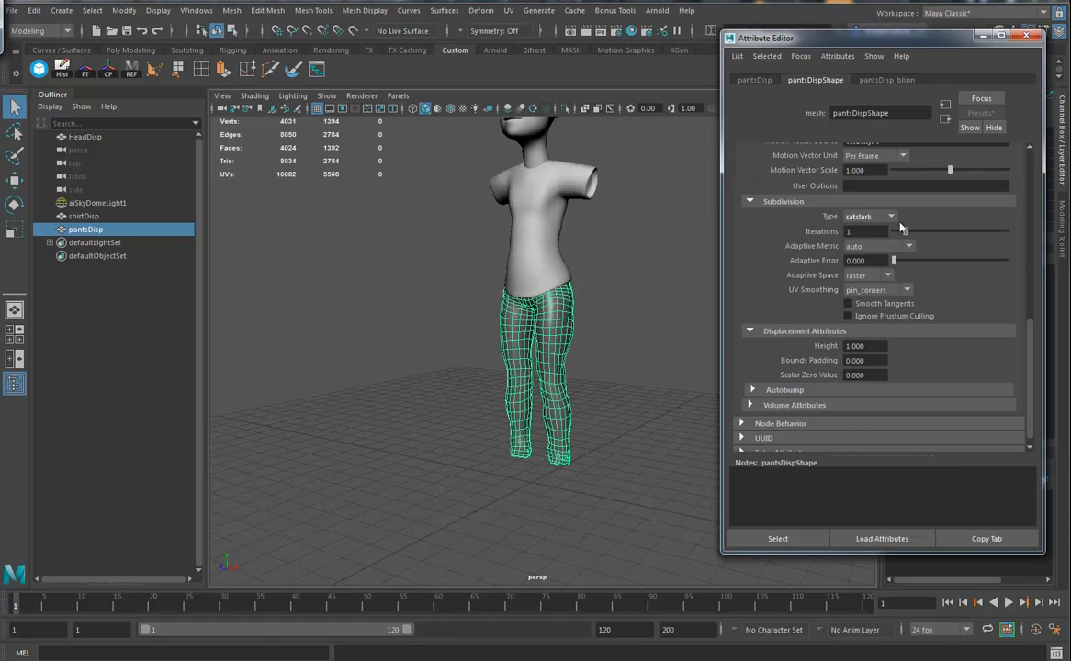
left_click_drag(492, 401, 590, 438, "alt")
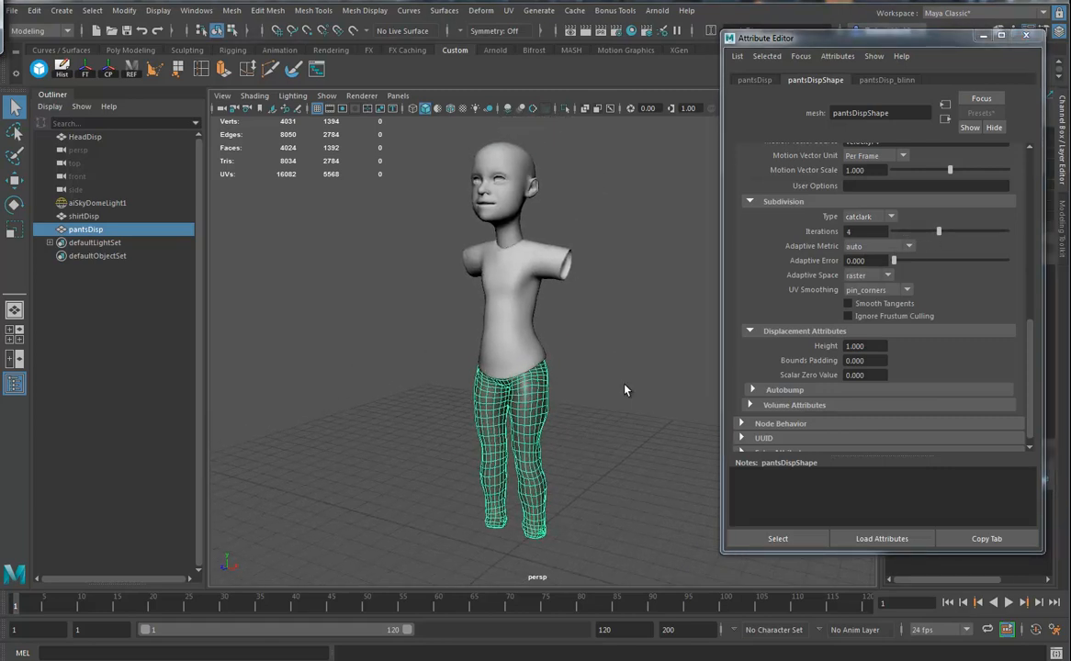
left_click(649, 403)
Change the pants' material type to Ai Standard Surface
left_click_drag(633, 404, 489, 428, "alt")
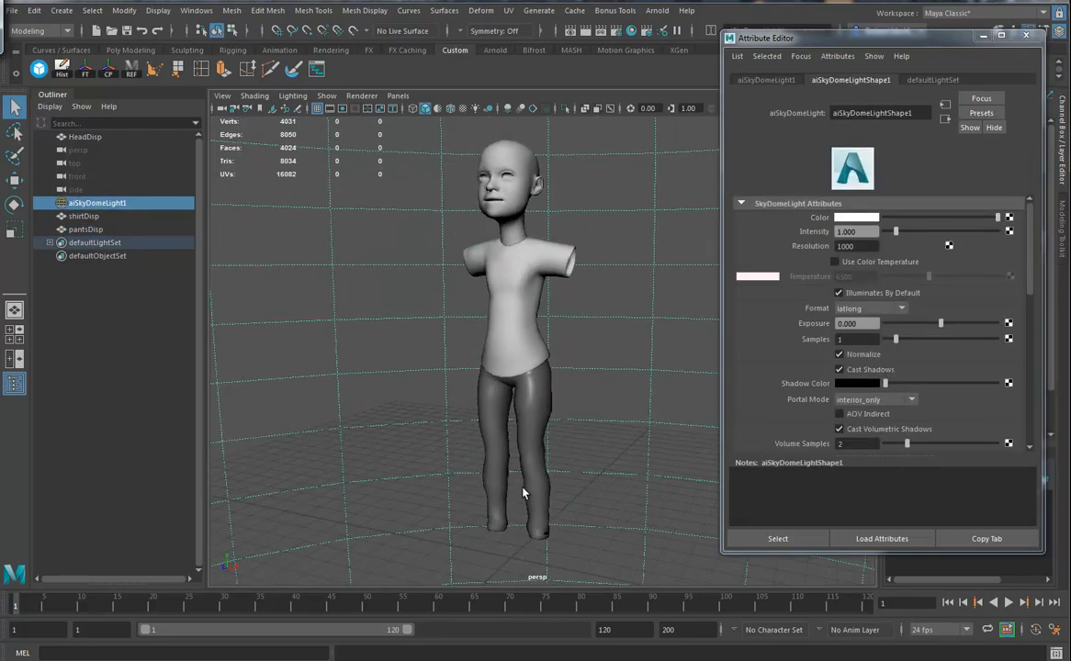
left_click(541, 418)
scroll(835, 211, "up", 5)
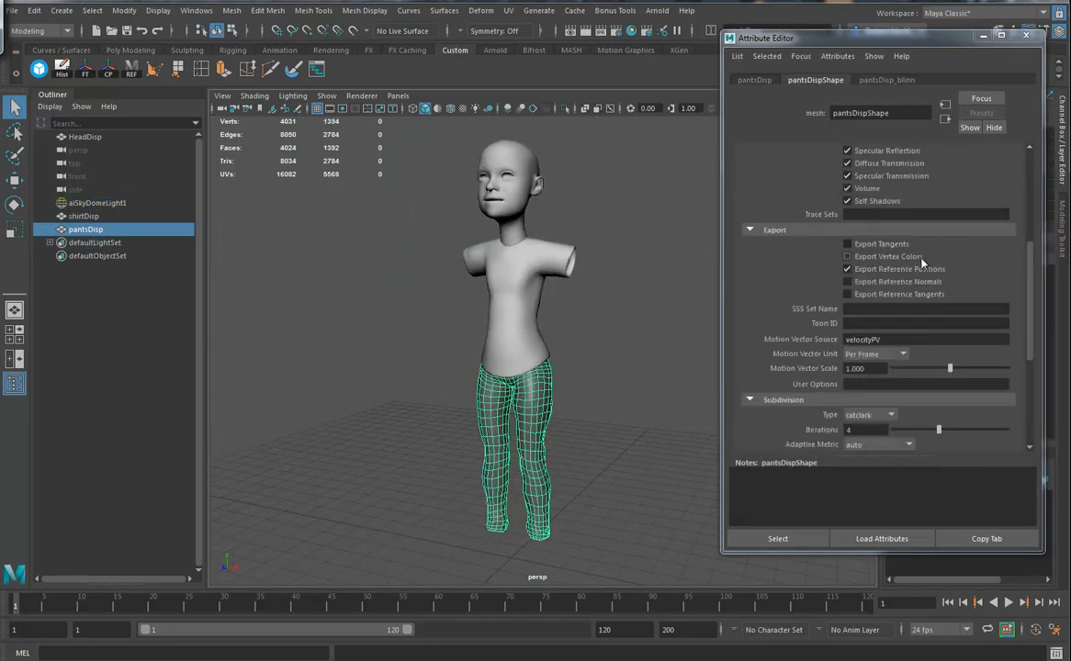
left_click(884, 81)
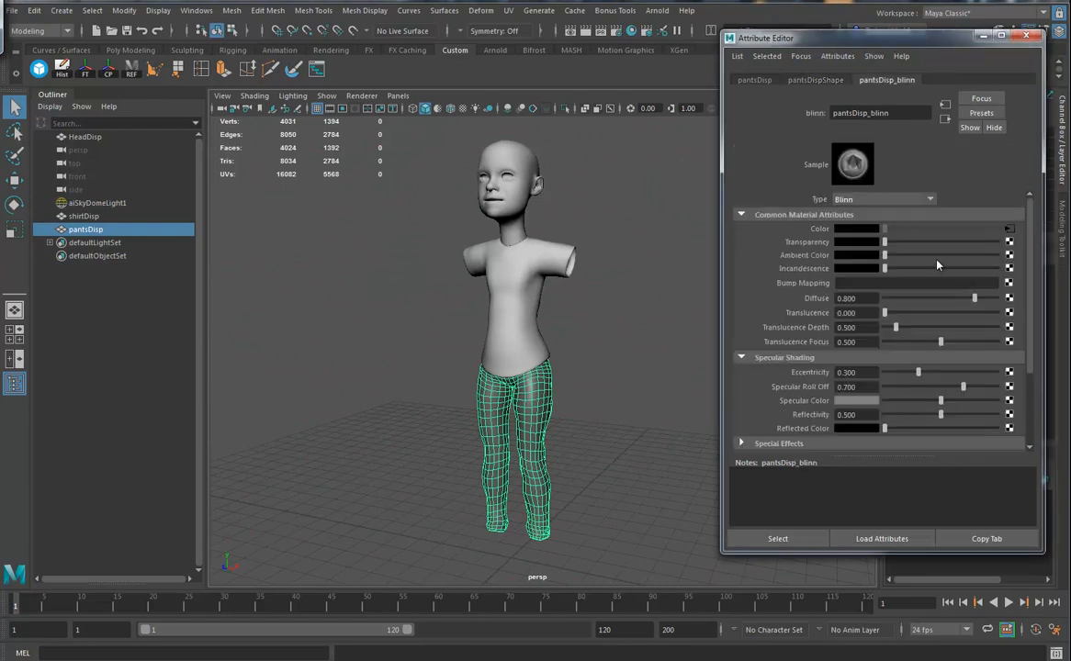
left_click(928, 199)
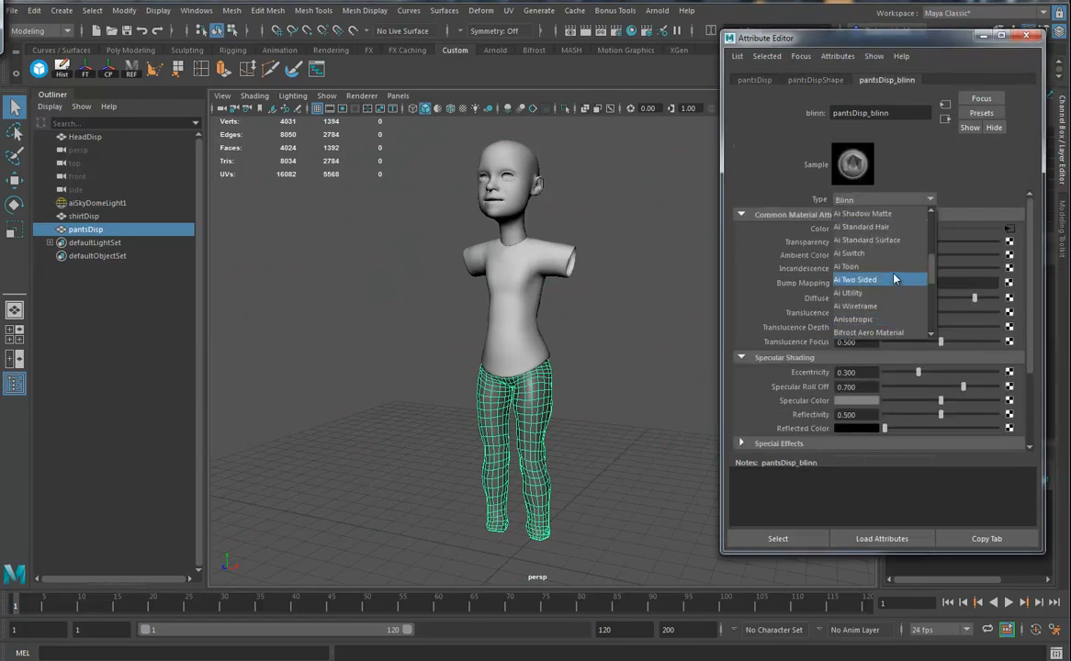
left_click(887, 240)
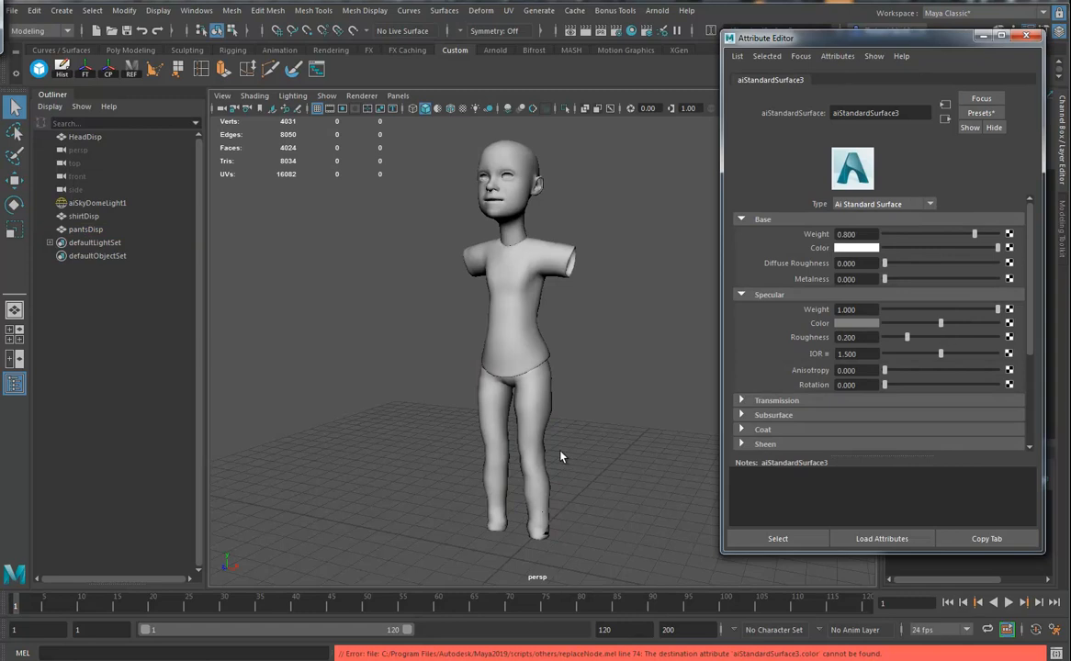
Switch to ZBrush, make the shoe3 subtool active and create its displacement map
left_click_drag(584, 477, 580, 509, "alt")
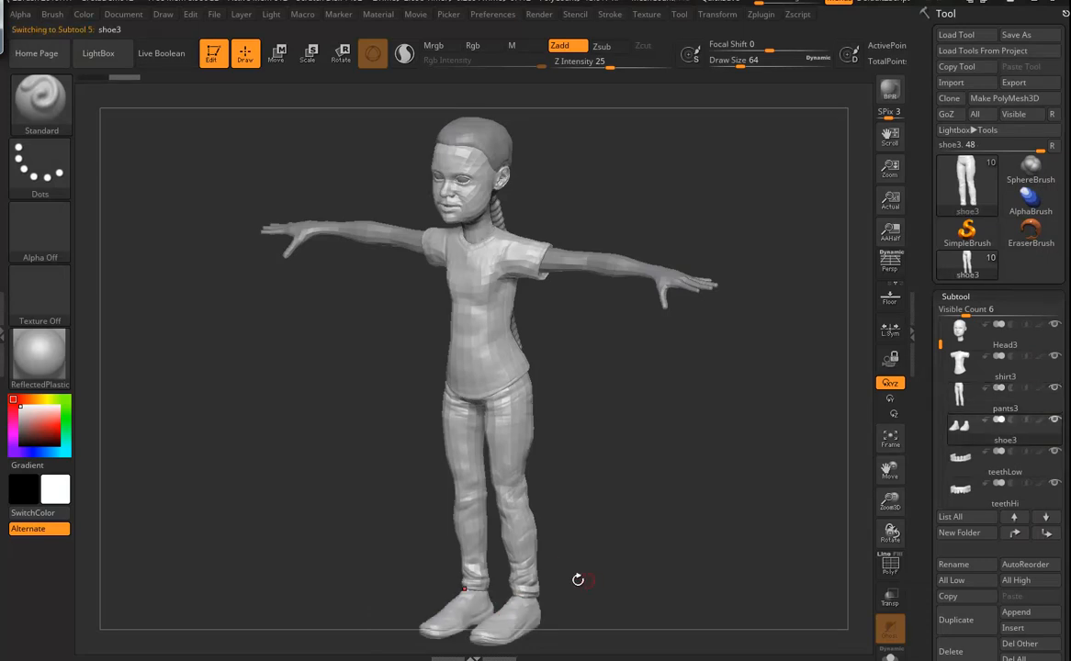
left_click_drag(574, 450, 594, 460)
left_click_drag(1068, 249, 1055, 67)
left_click(960, 388)
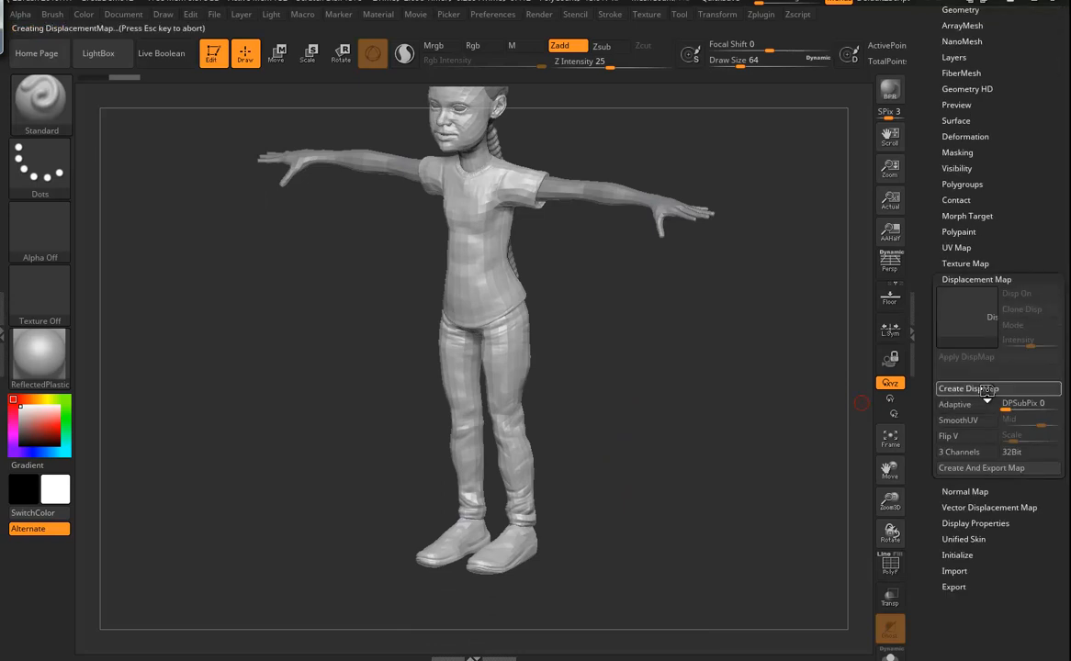
Export the shoes to the scenes folder as the Maya file shoeDisp
scroll(1030, 187, "up", 15)
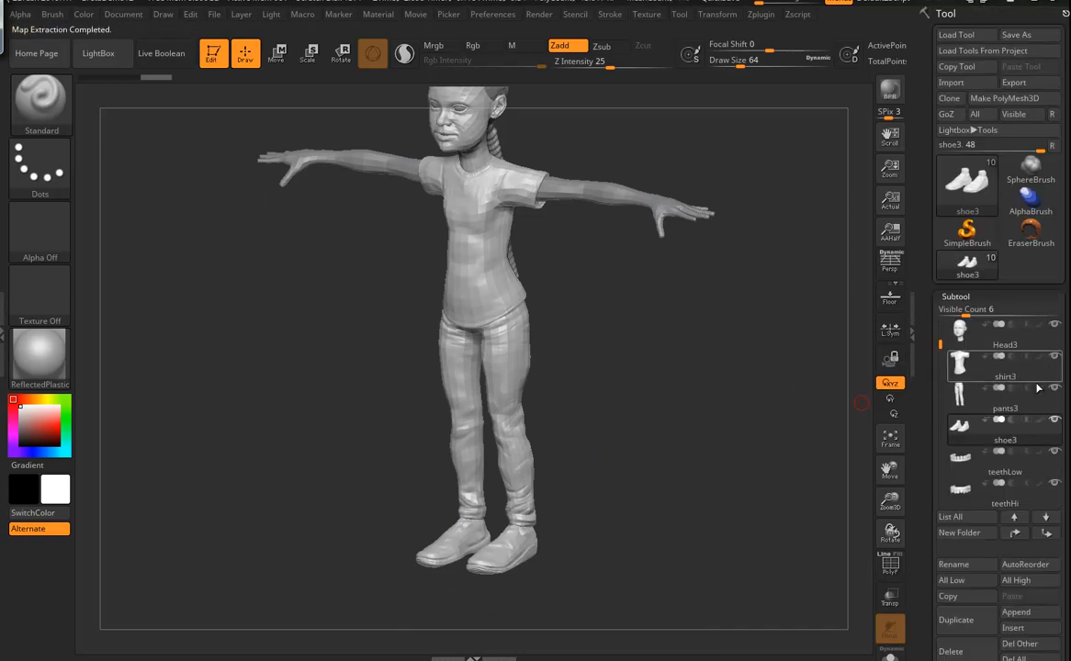
left_click(1013, 83)
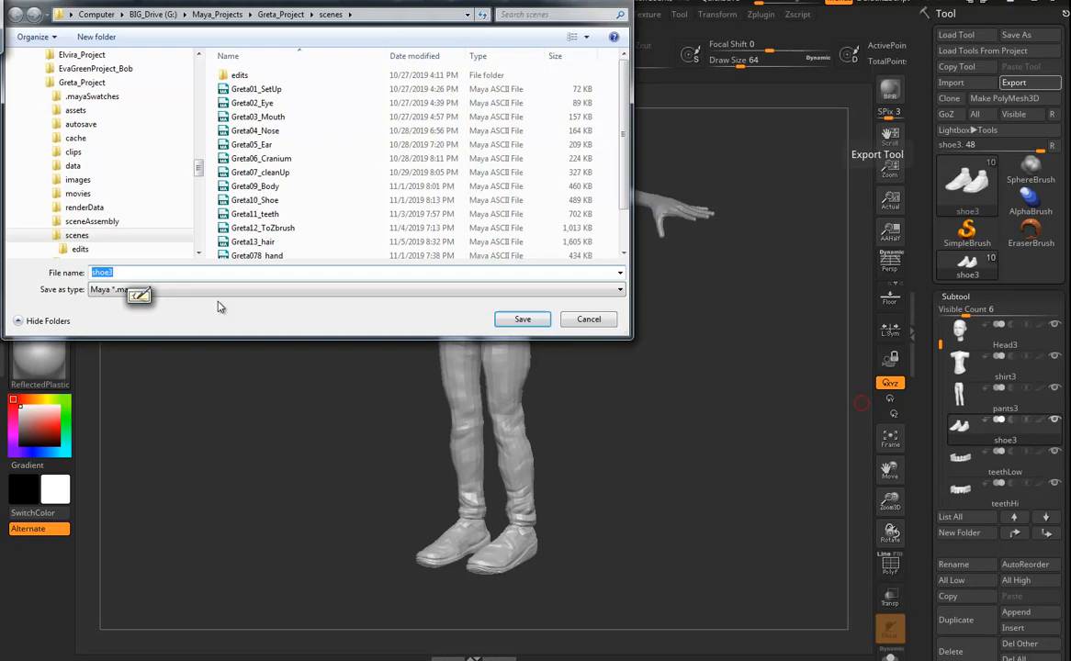
left_click(196, 272)
key("BackSpace")
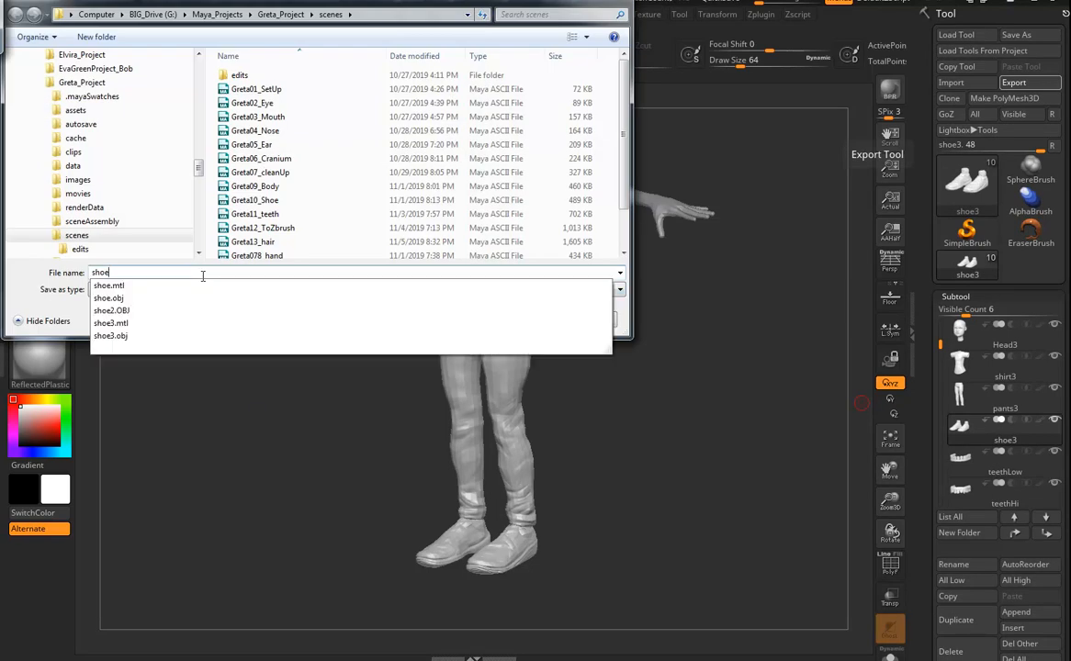
type("Disp")
key("Return")
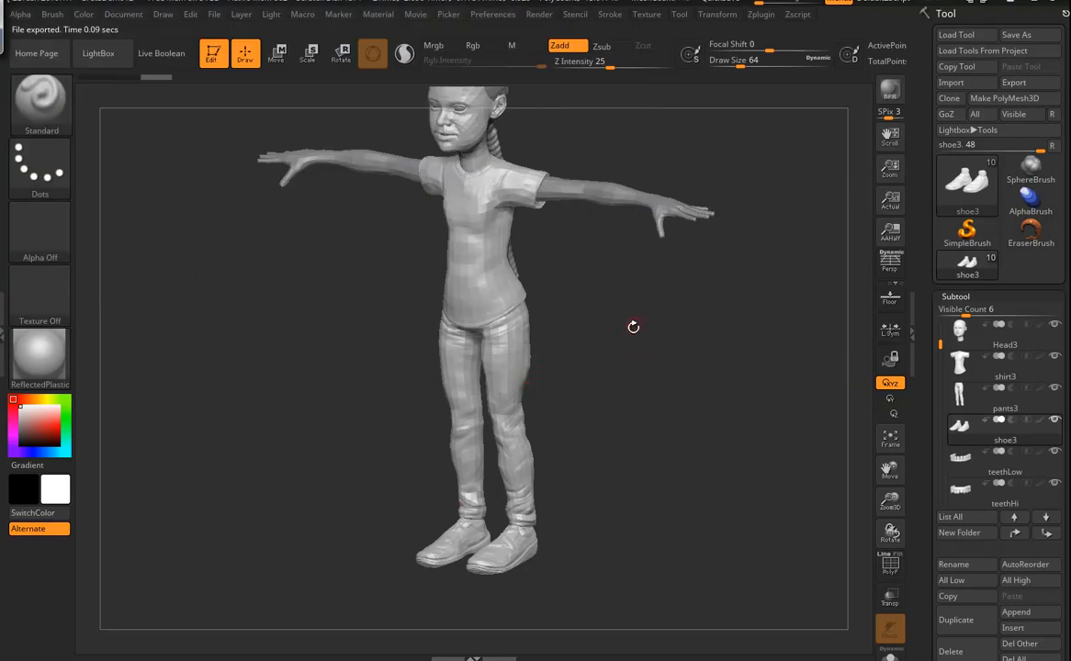
Make the Arms3 subtool active and create its displacement map
left_click(616, 202, "alt")
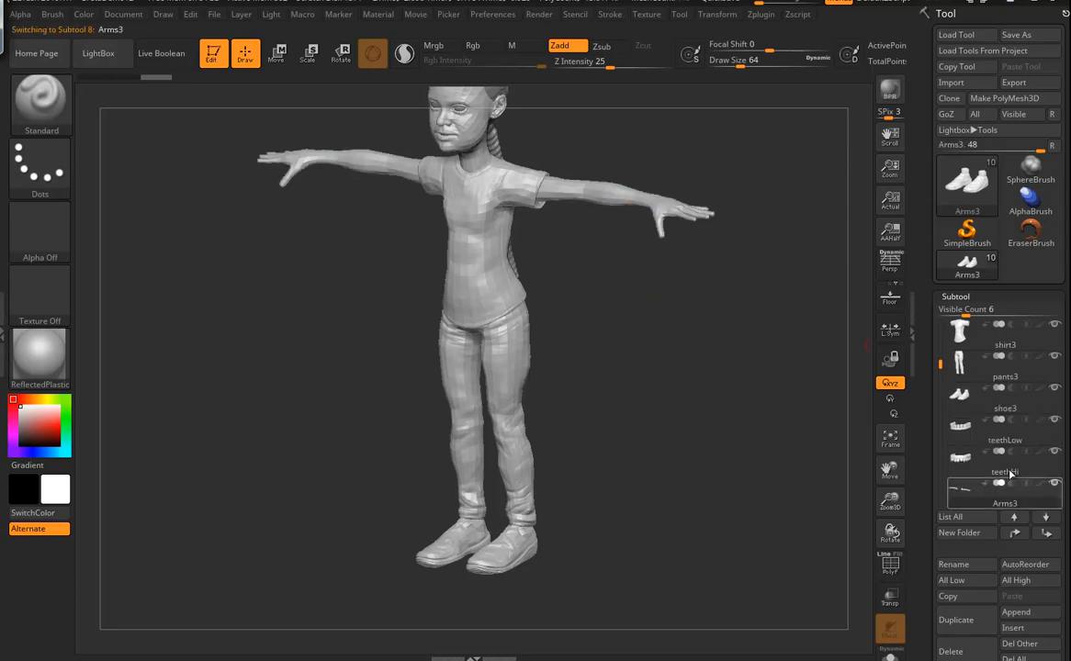
left_click_drag(1060, 519, 1060, 3)
left_click_drag(1061, 426, 1060, 264)
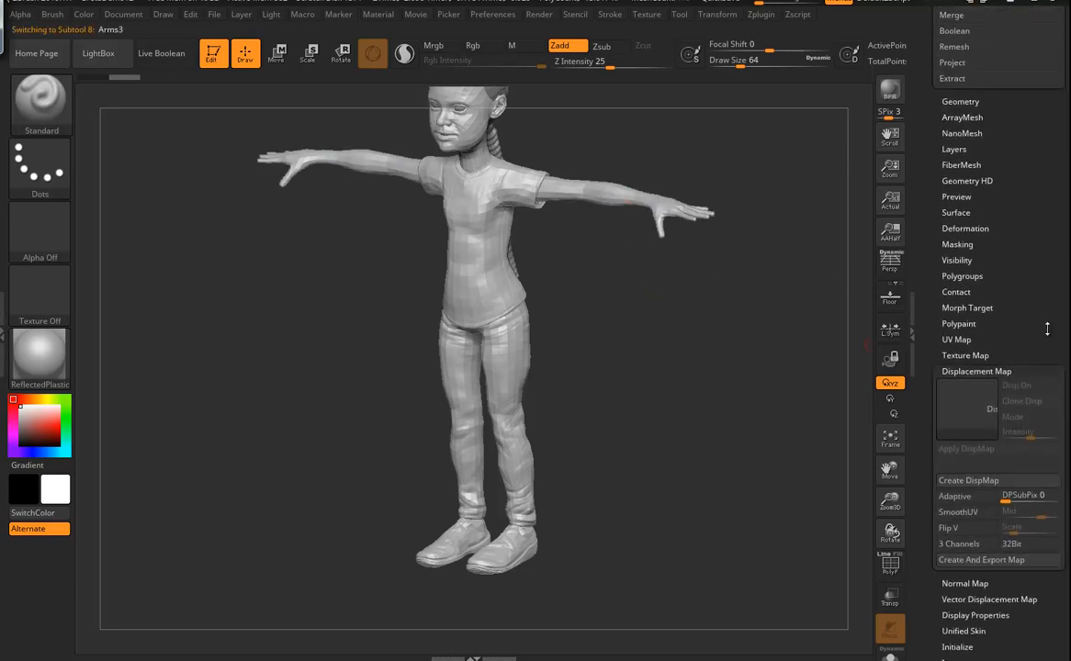
left_click(1015, 480)
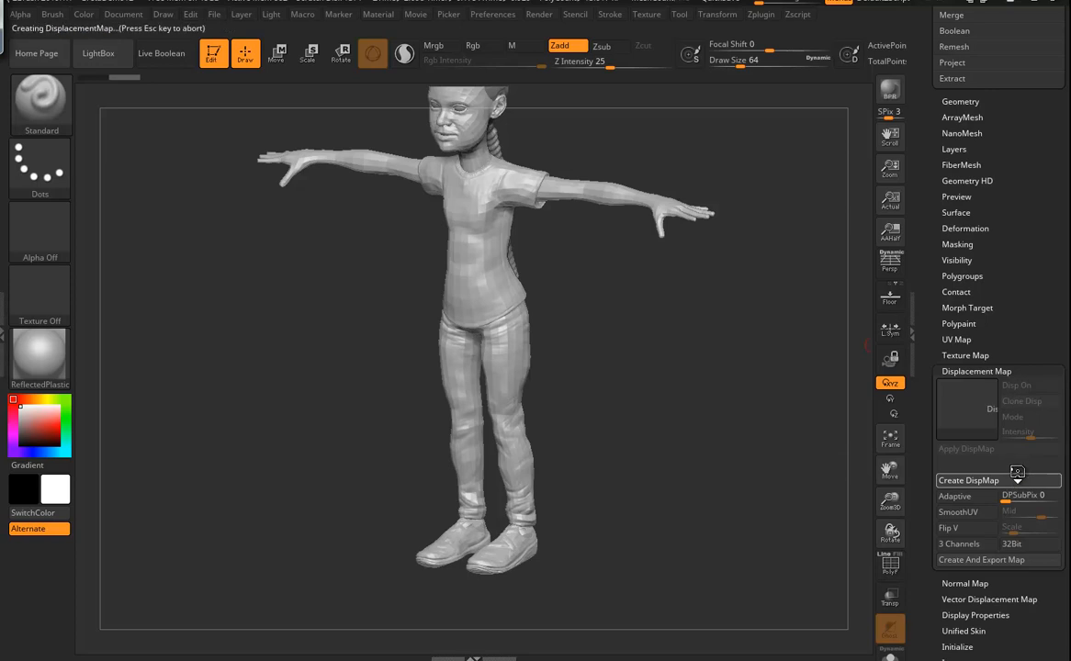
Export the Arms3 subtool to the scenes folder as the Maya file ArmsDisp
left_click_drag(1046, 220, 1054, 449)
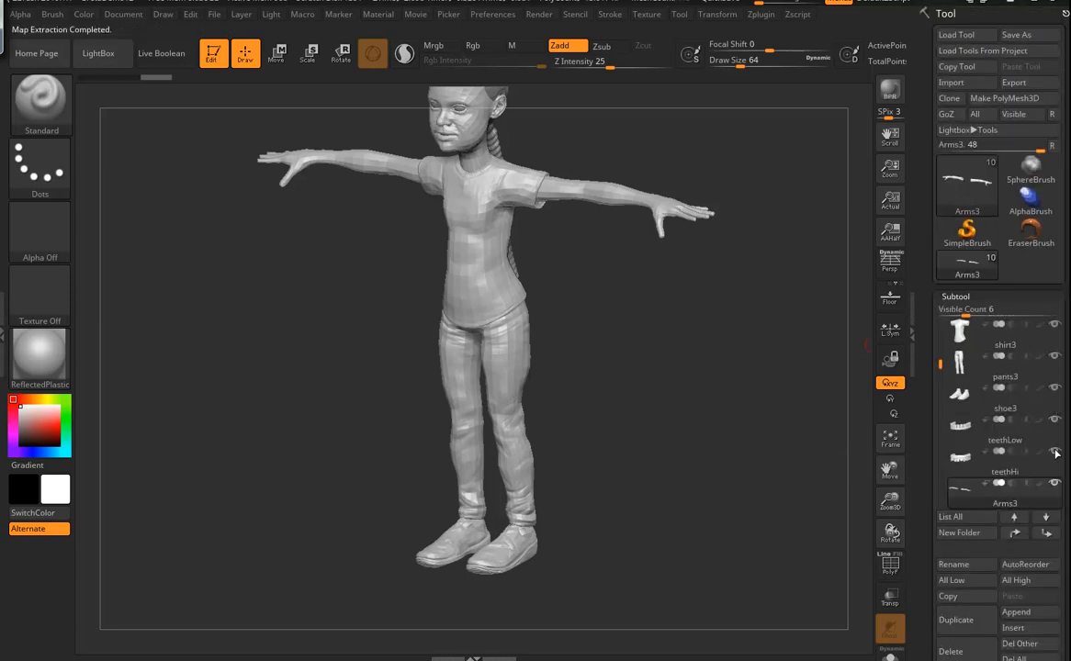
left_click(1031, 82)
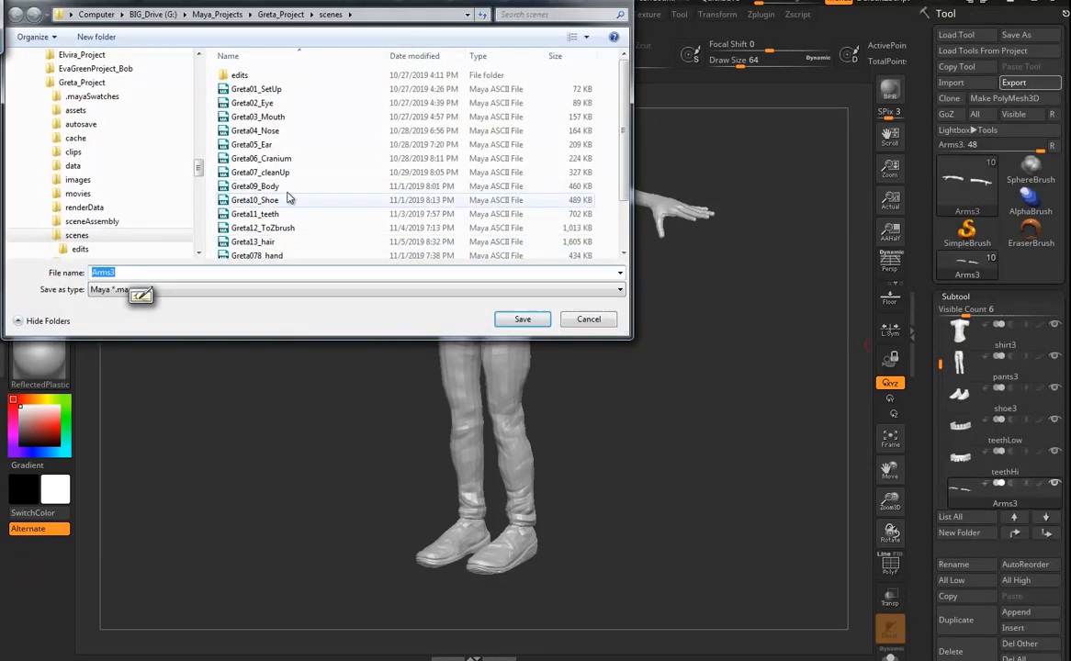
type("Arms3")
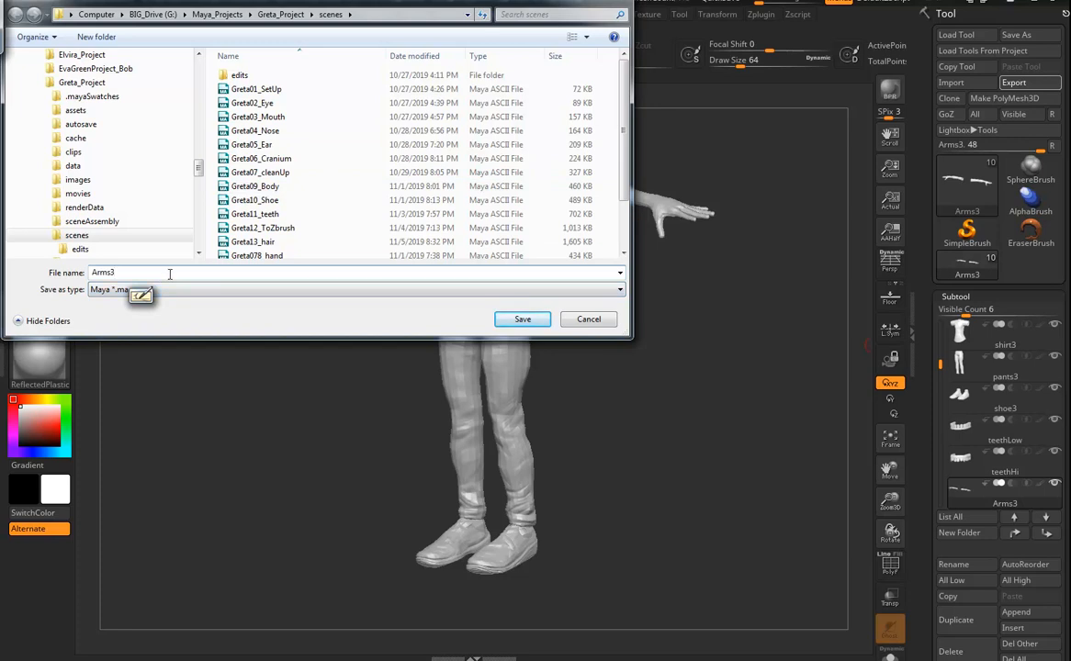
key("BackSpace")
type("Disp")
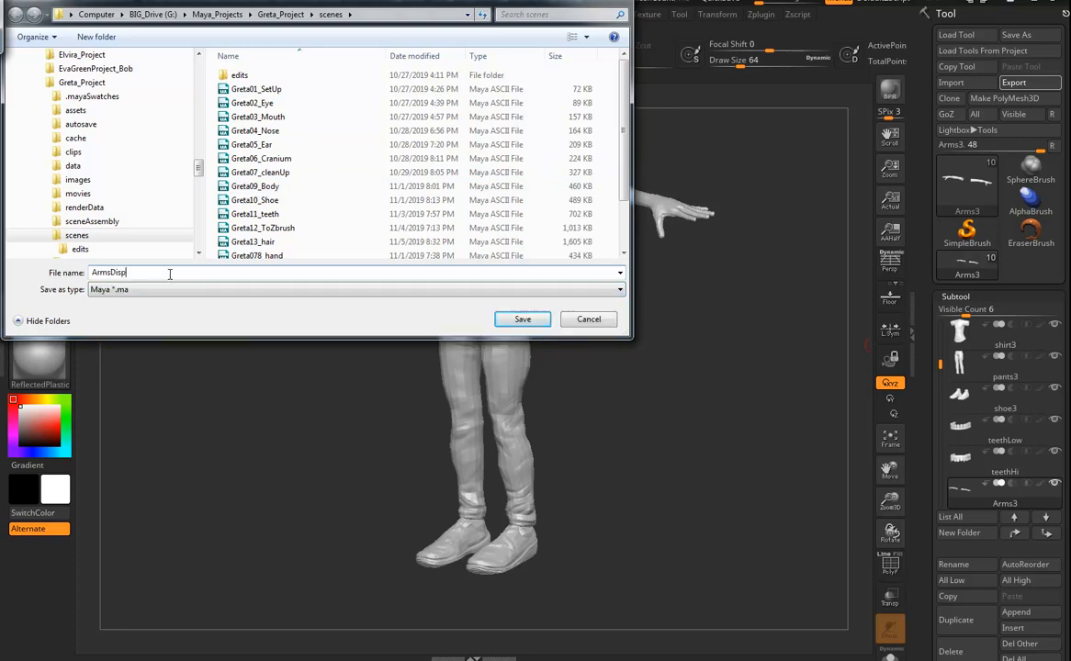
key("Return")
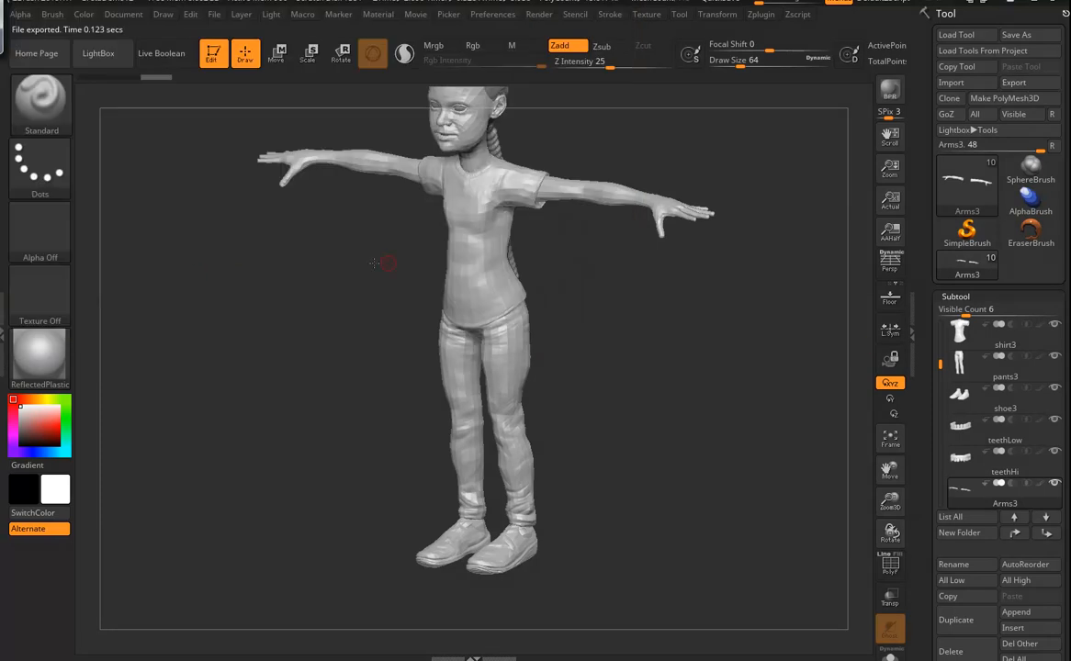
Make the eyes subtool GretaZ08 active and export it to the scenes folder as the Maya file EyesDisp
left_click_drag(619, 404, 621, 370, "alt")
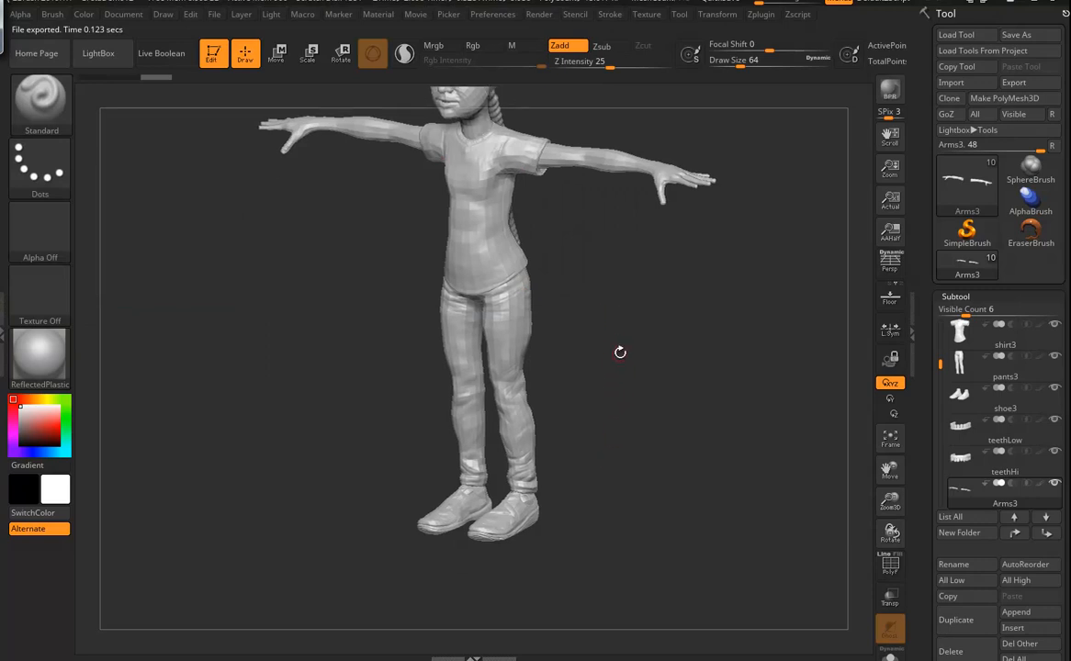
left_click_drag(612, 310, 634, 414, "alt")
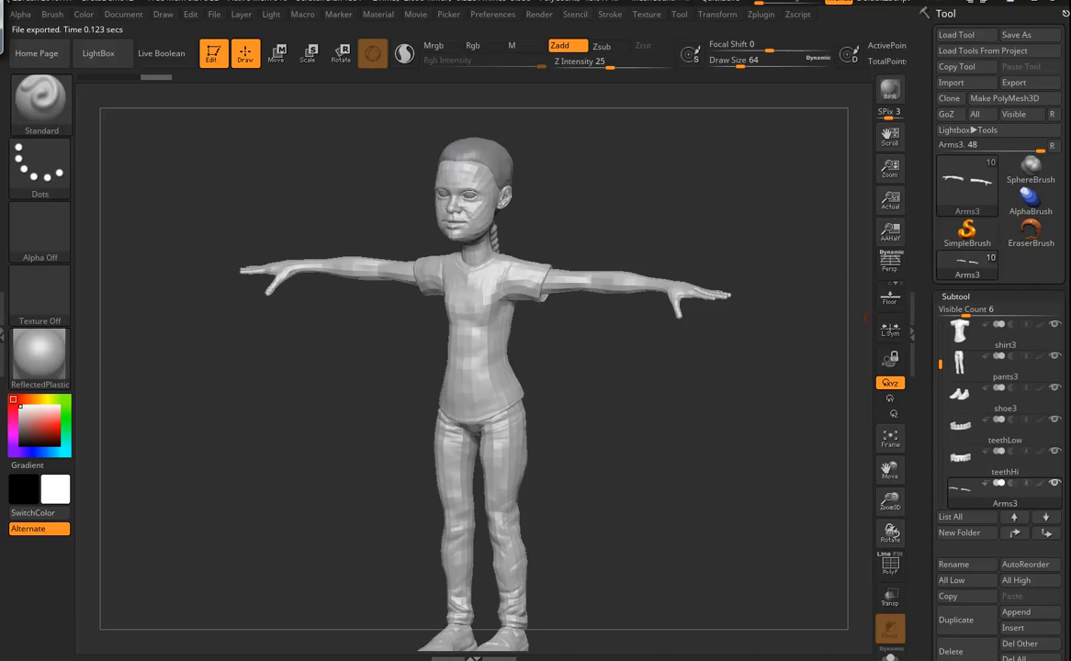
left_click_drag(622, 424, 586, 648, "alt")
left_click_drag(574, 345, 592, 300)
left_click_drag(582, 122, 595, 476, "alt")
left_click(401, 388, "alt")
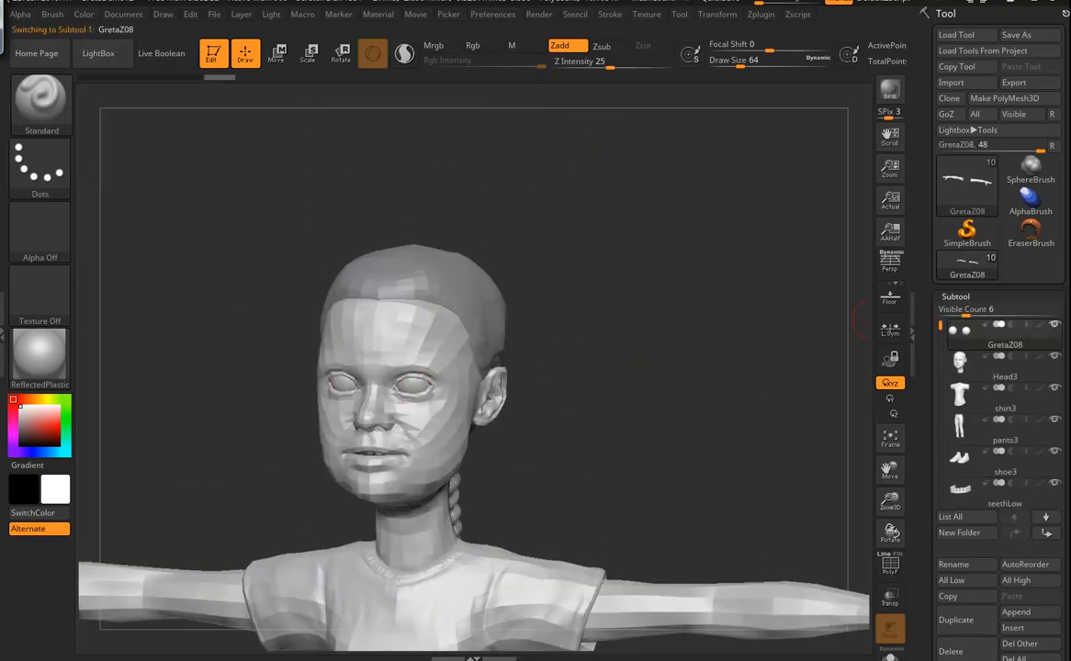
left_click(1035, 85)
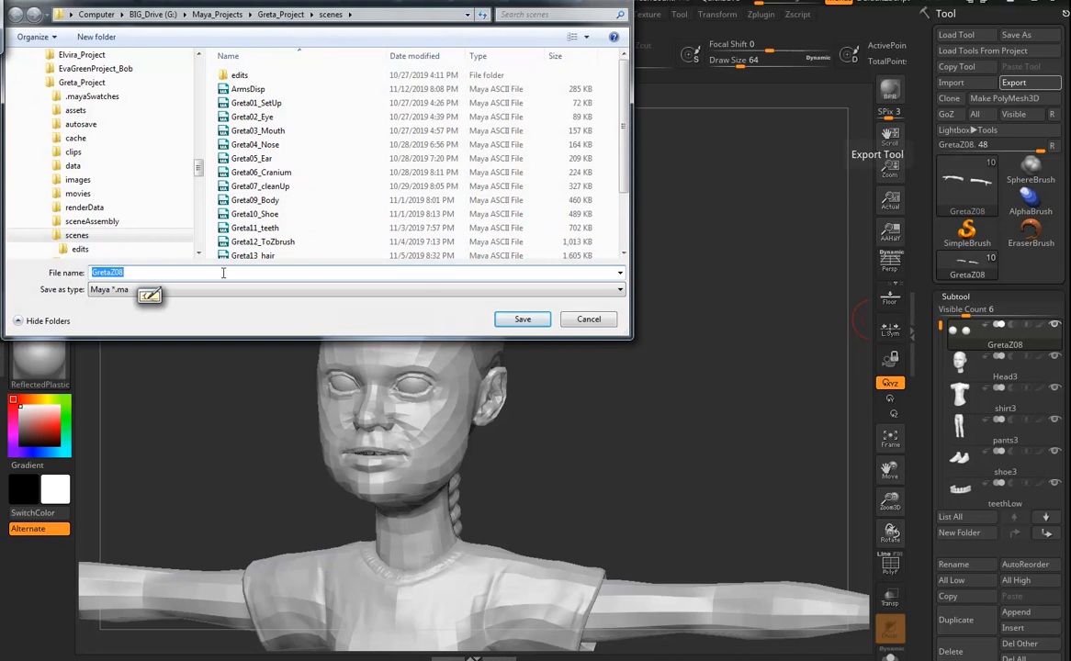
type("E")
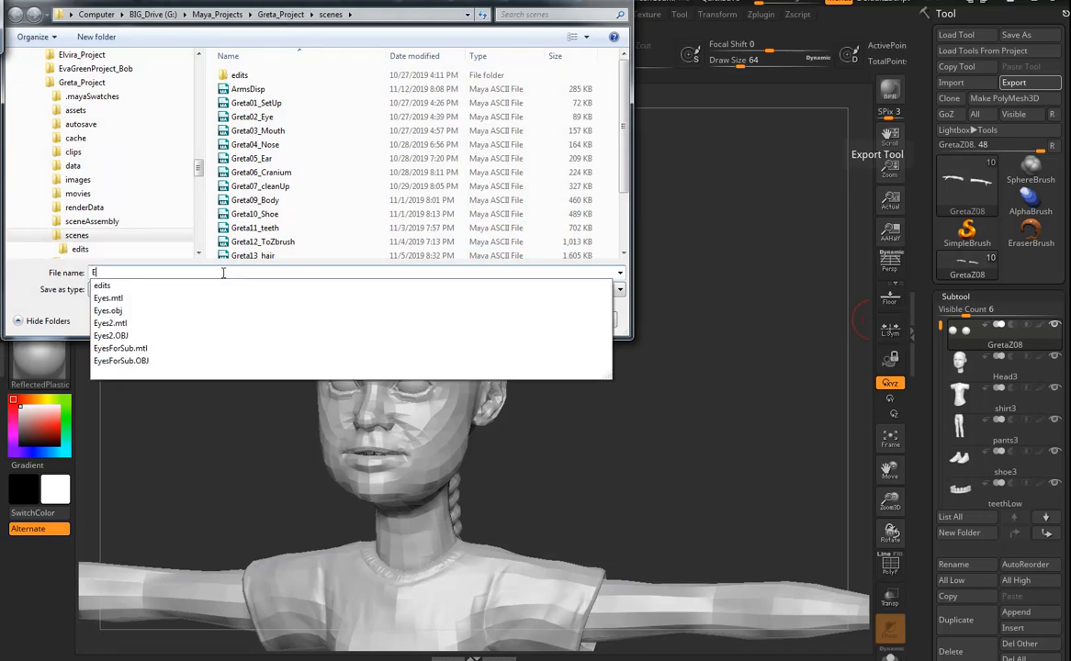
type("yesDisp")
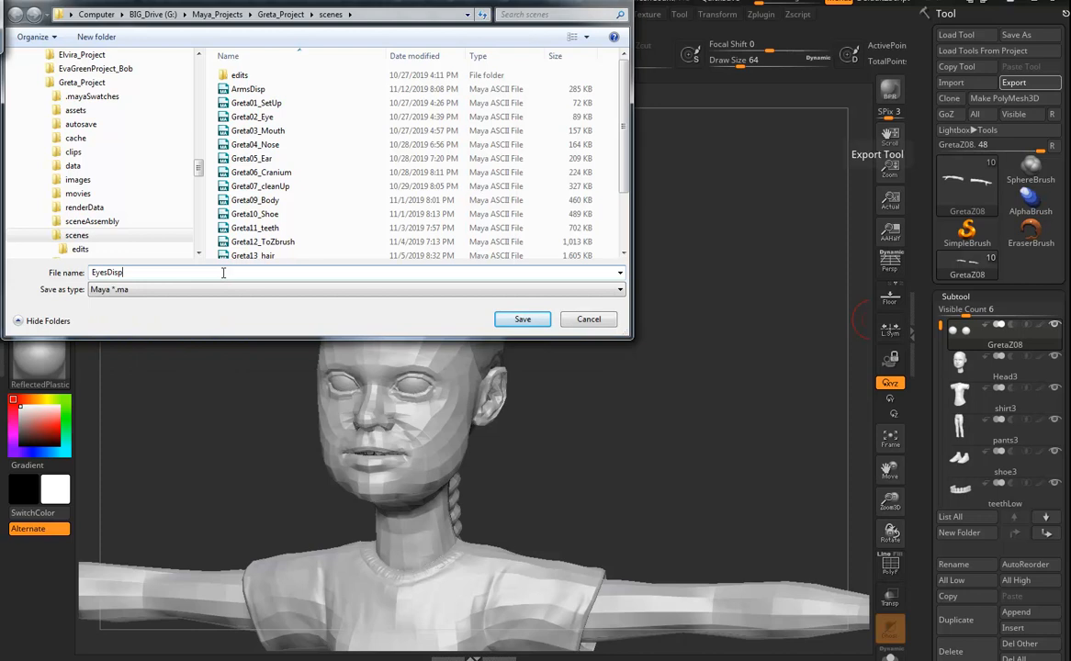
key("Return")
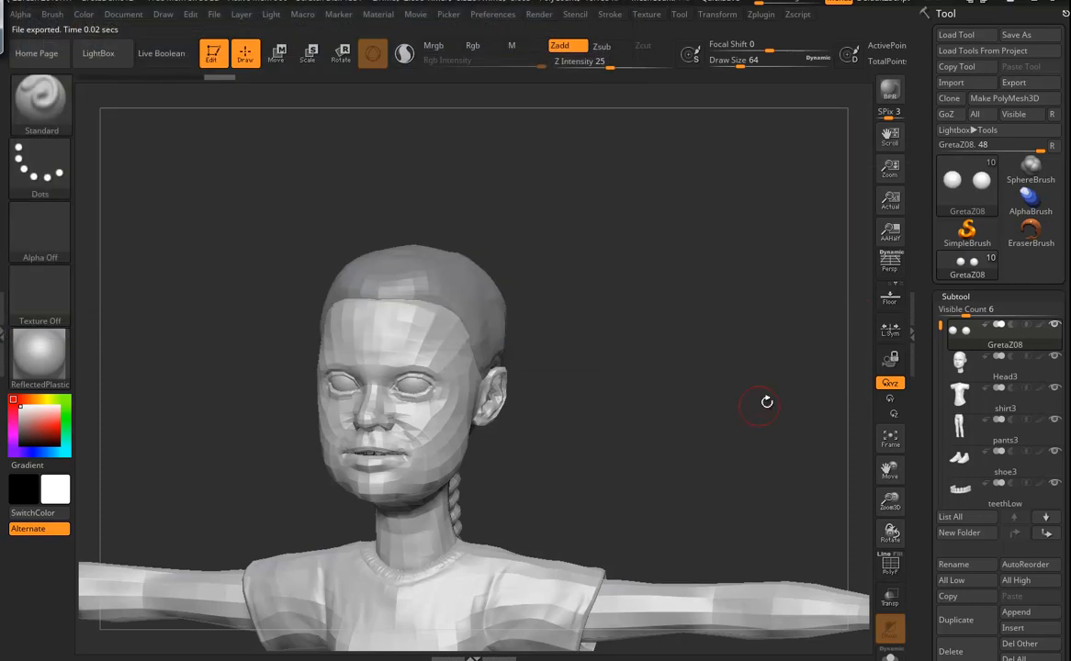
Hide the Head3 subtool to inspect the eyes and teeth inside the head, and show it again
left_click_drag(616, 454, 743, 466, "alt")
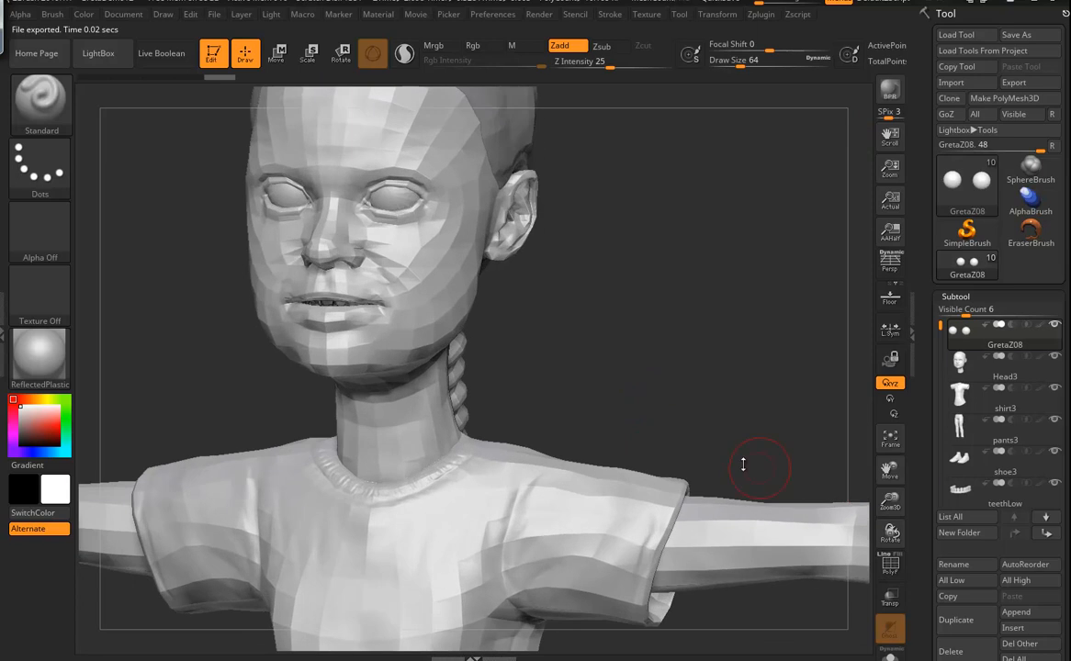
left_click(1056, 362)
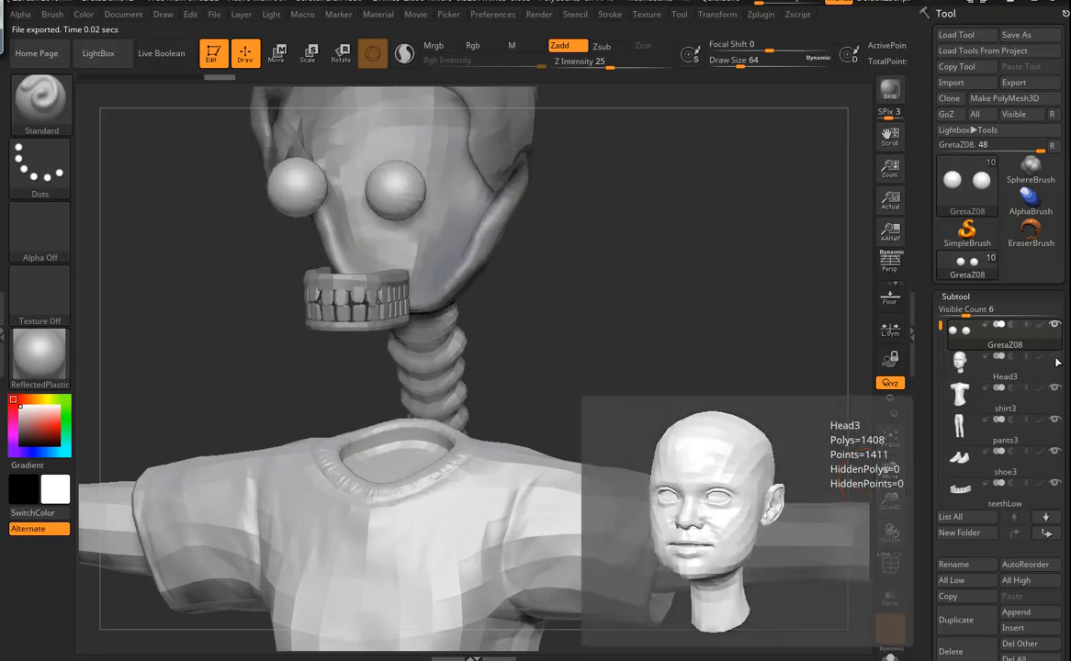
left_click(1056, 362)
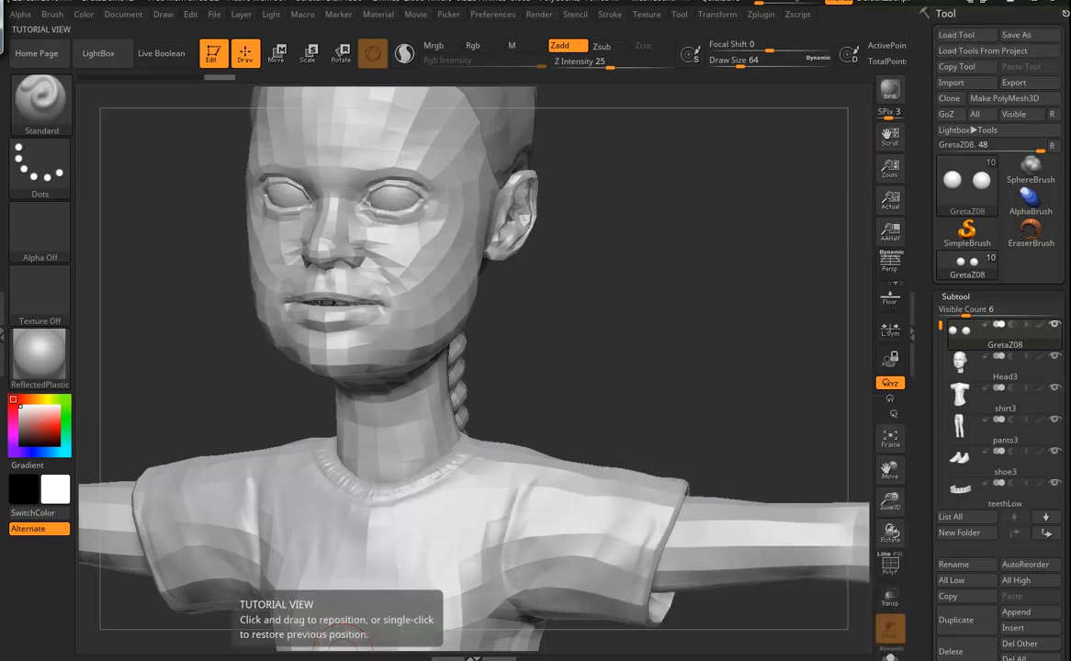
Switch to Maya and import shoeDisp.ma from the scenes folder
left_click(395, 611)
left_click_drag(530, 405, 621, 415, "alt")
left_click_drag(584, 321, 575, 332, "alt")
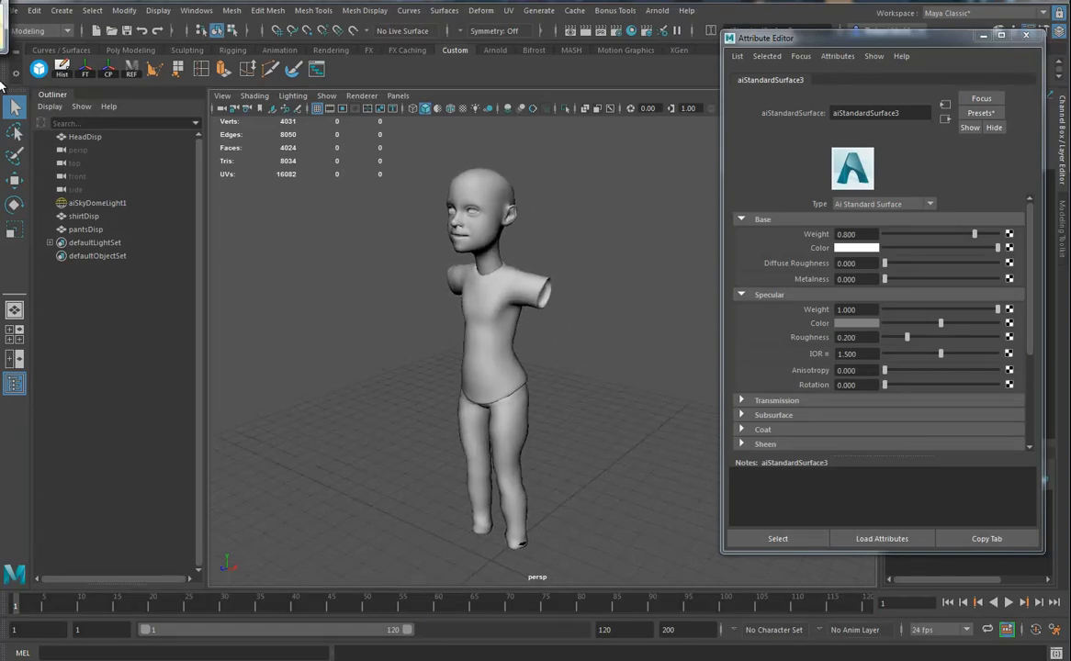
left_click(15, 11)
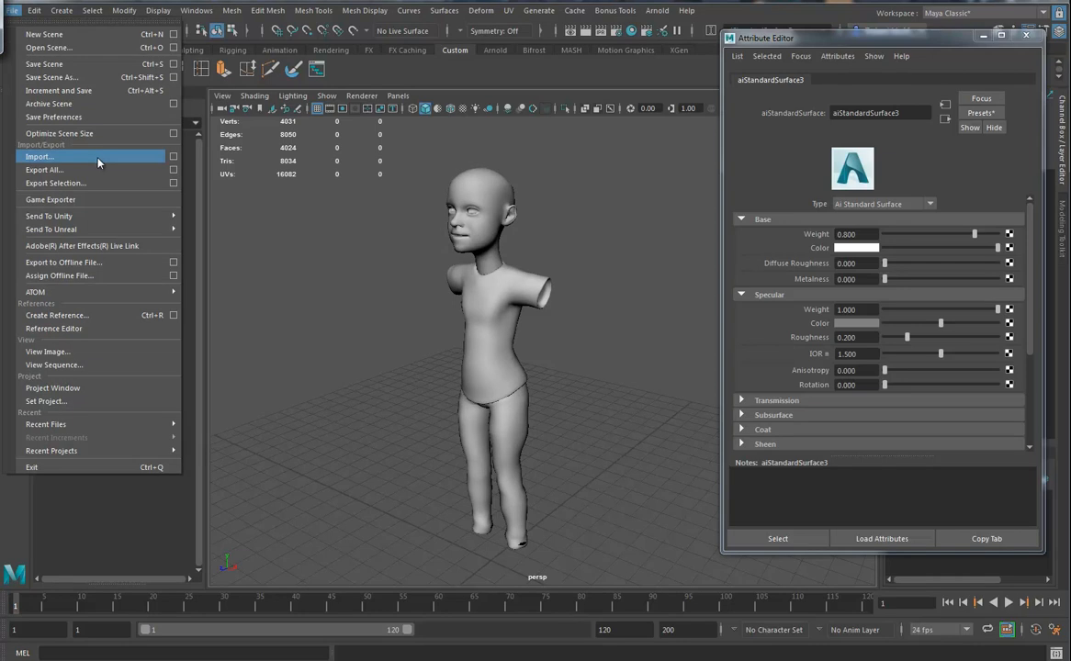
left_click(42, 156)
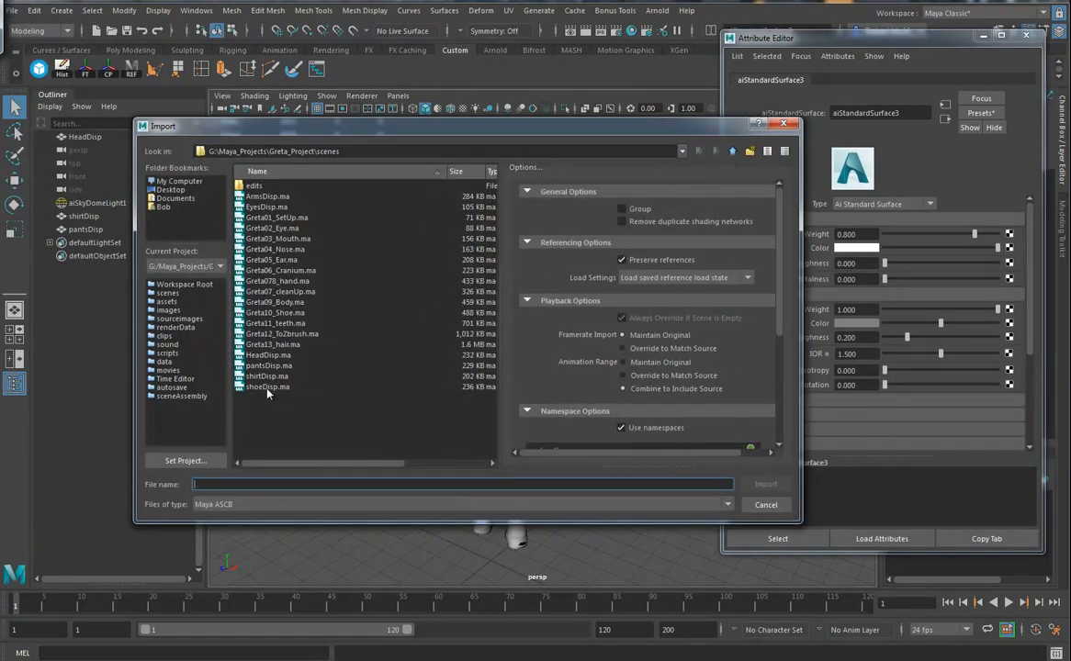
left_click(268, 389)
left_click(765, 485)
Set the Arnold subdivision type of the shoes mesh to catclark and raise its iterations
mouse_move(608, 430)
left_mouse_down("alt")
mouse_move(612, 468)
mouse_move(612, 436)
left_mouse_up("alt")
left_click(512, 512)
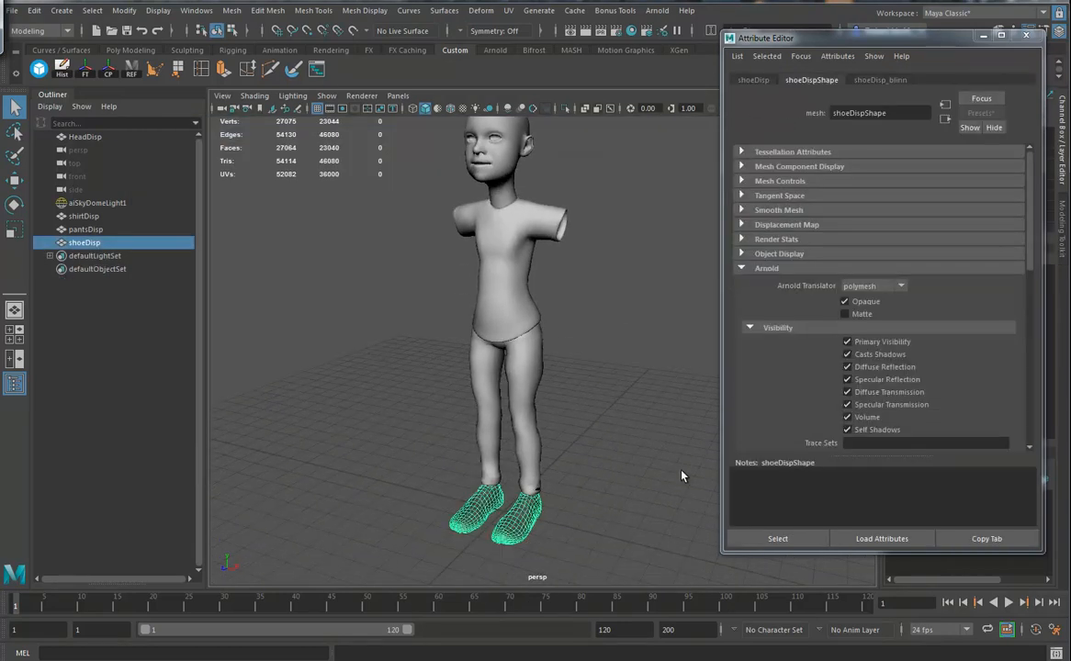
left_click_drag(615, 512, 753, 400, "alt")
scroll(778, 321, "down", 3)
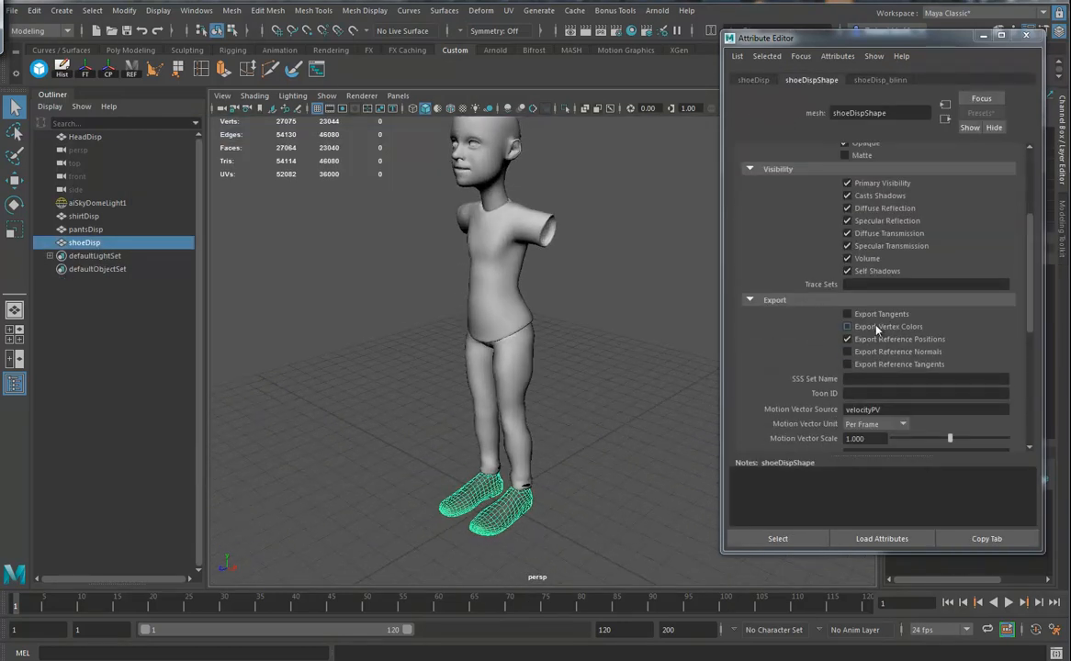
scroll(878, 360, "down", 4)
left_click(857, 289)
left_click(859, 301)
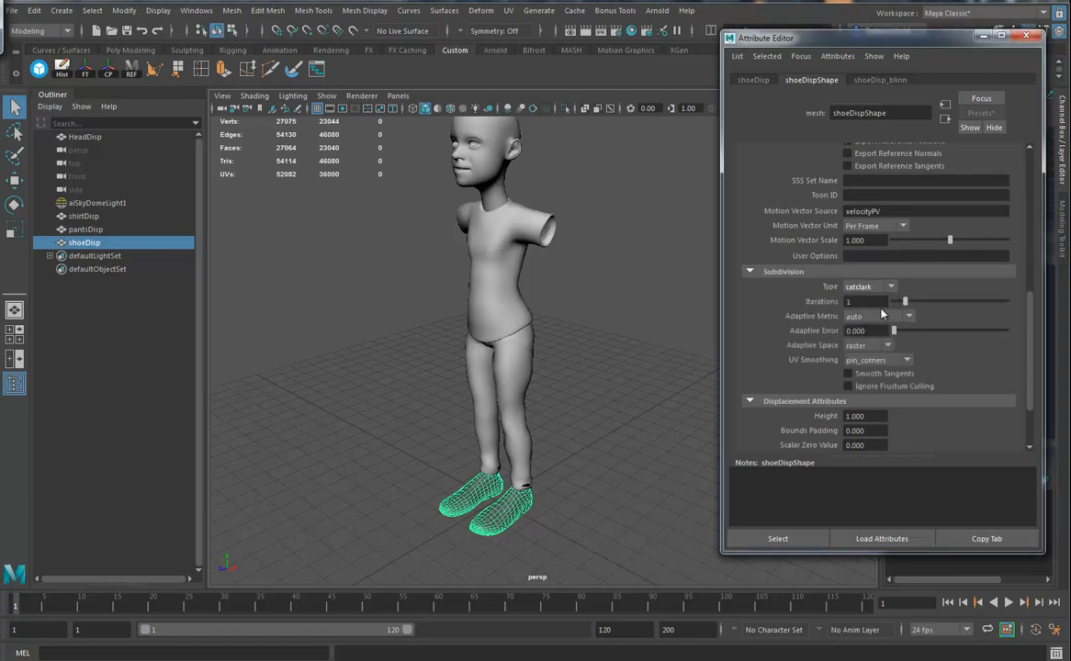
left_click_drag(905, 304, 938, 303)
Soften the edges of the shoes mesh and turn off its smooth mesh preview
scroll(911, 303, "up", 5)
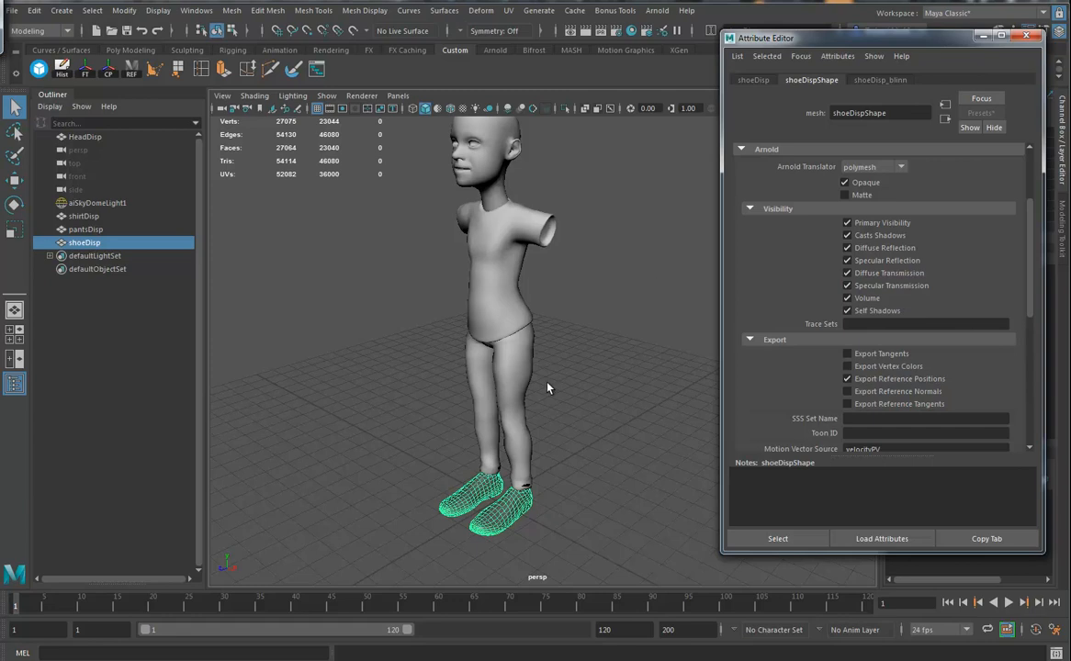
scroll(607, 307, "up", 5)
scroll(588, 241, "down", 8)
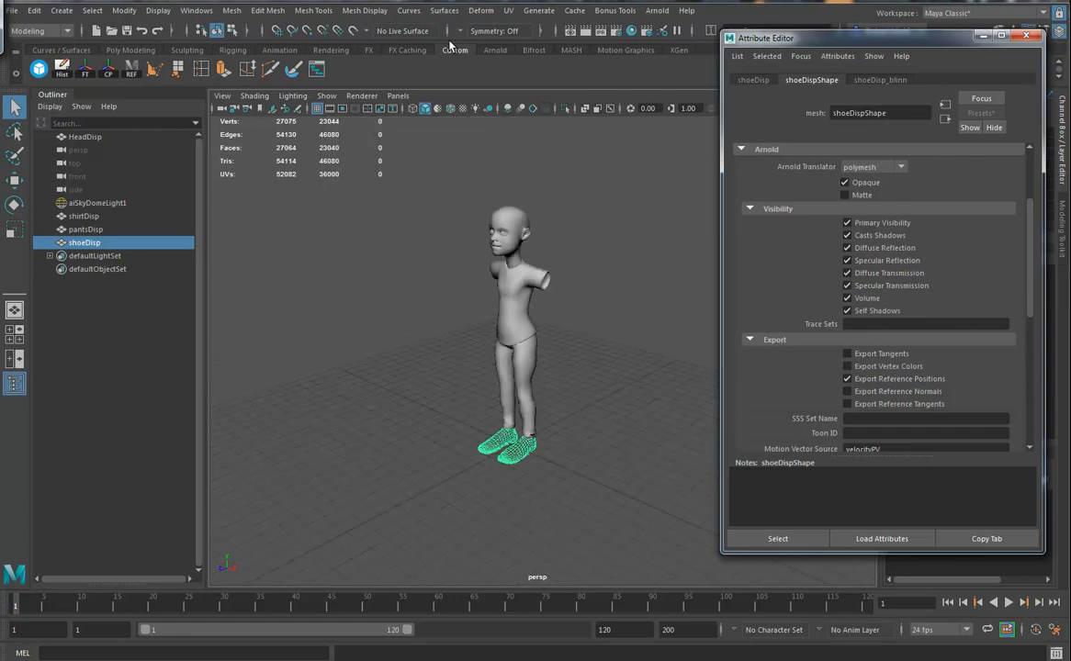
left_click(365, 10)
left_click(390, 128)
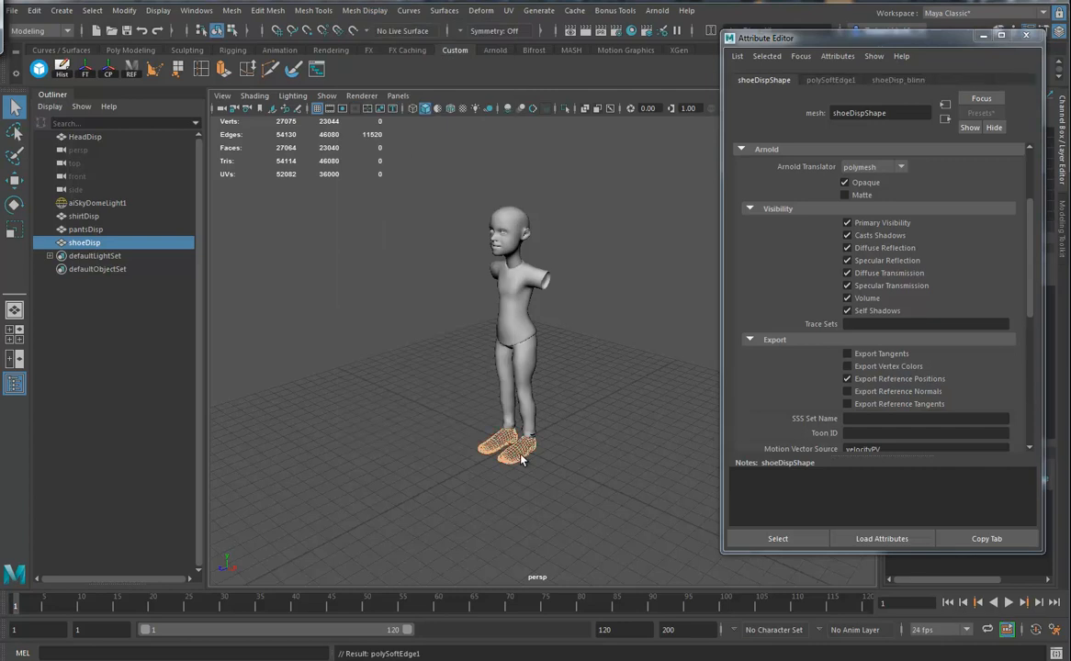
key("1")
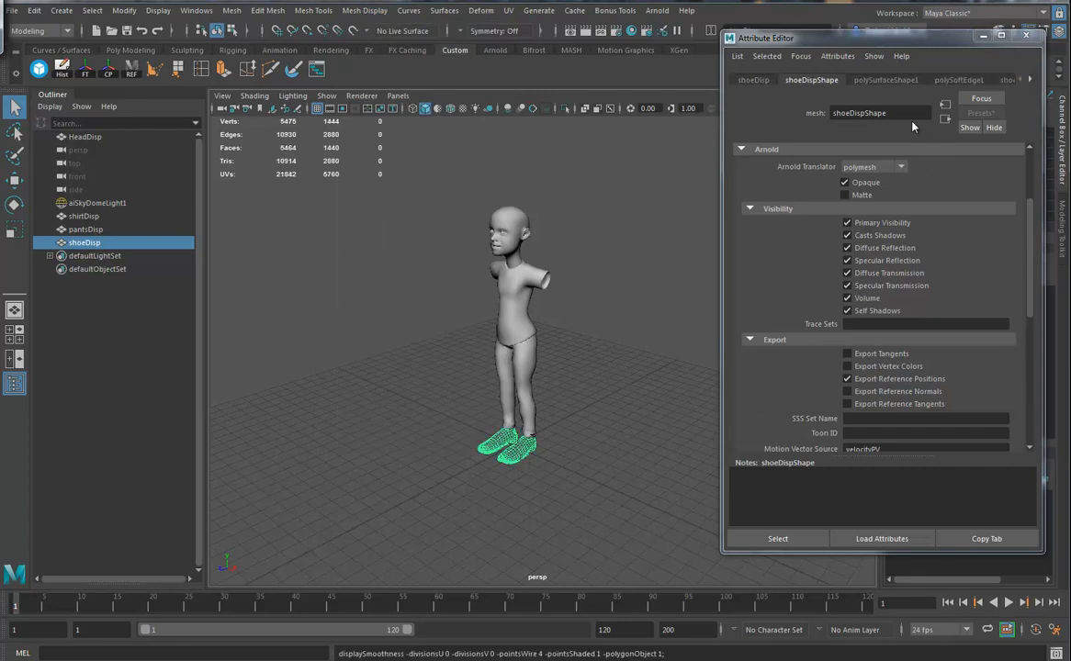
Change the shoes' material type from Blinn to Ai Standard Surface
left_click(1009, 81)
left_click(915, 201)
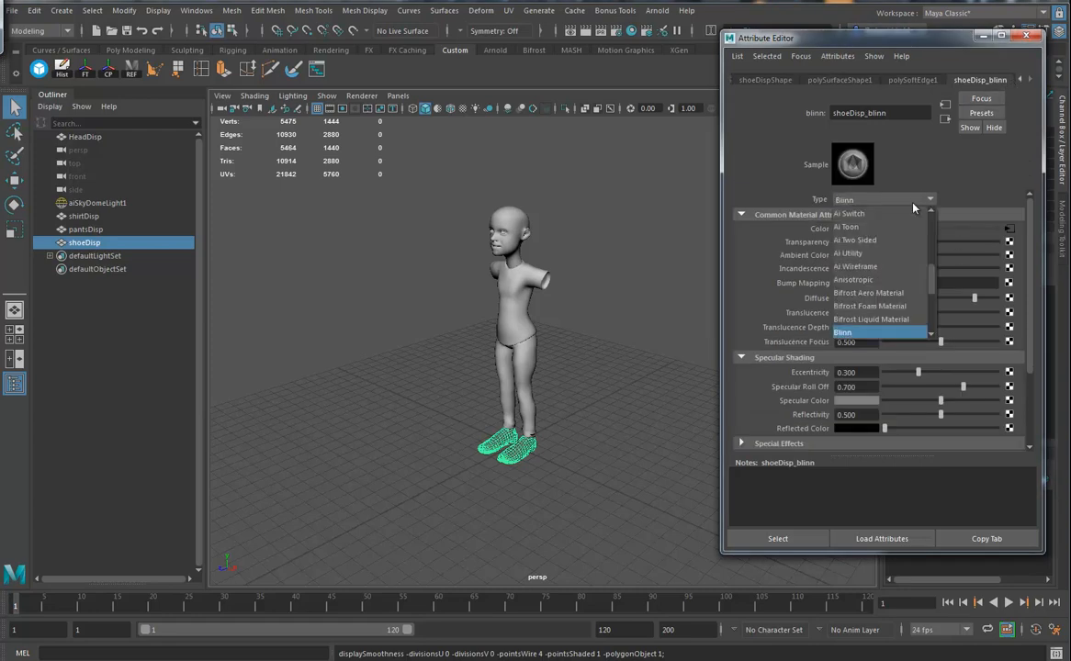
left_click(871, 280)
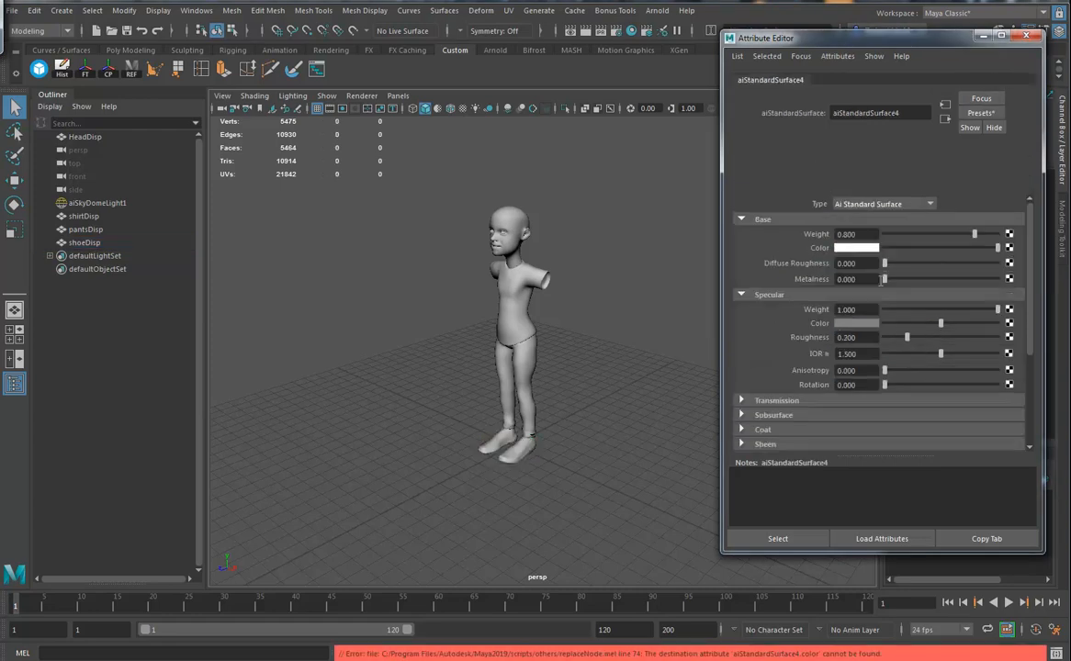
Import ArmsDisp.ma from the scenes folder into the character scene
left_click_drag(546, 458, 588, 455, "alt")
right_click_drag(590, 456, 694, 473, "alt")
left_click(12, 10)
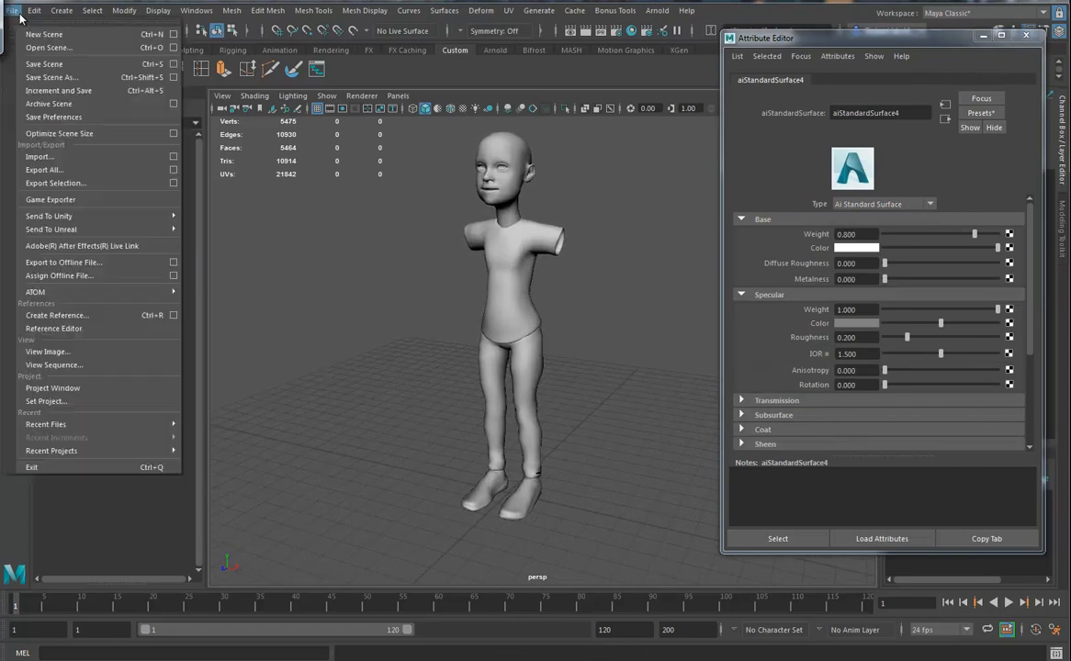
left_click(55, 156)
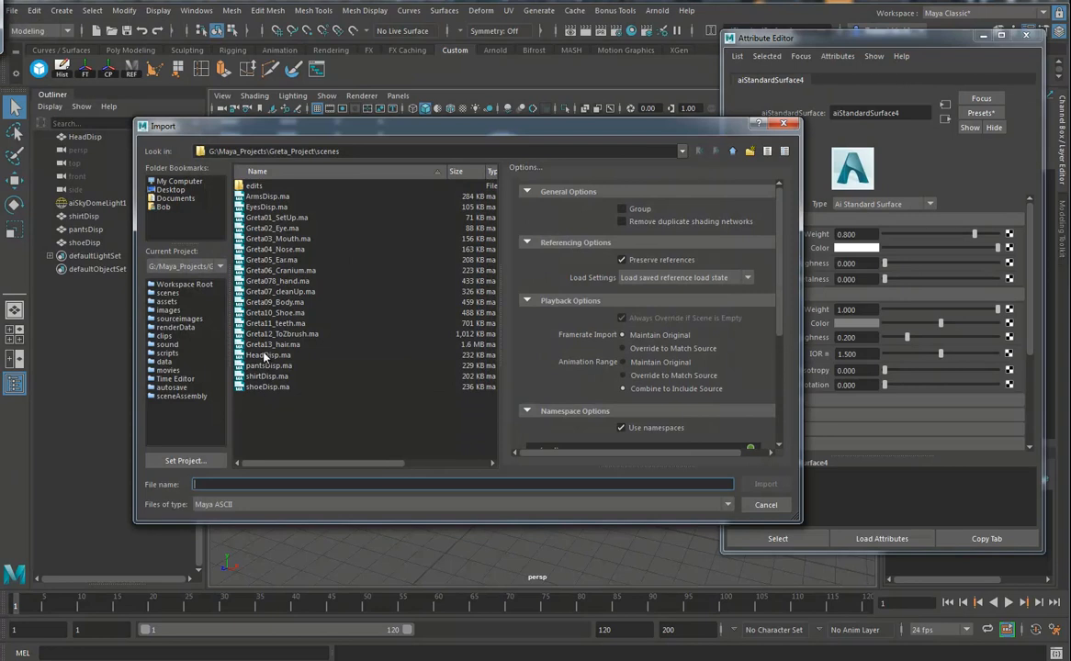
left_click(262, 197)
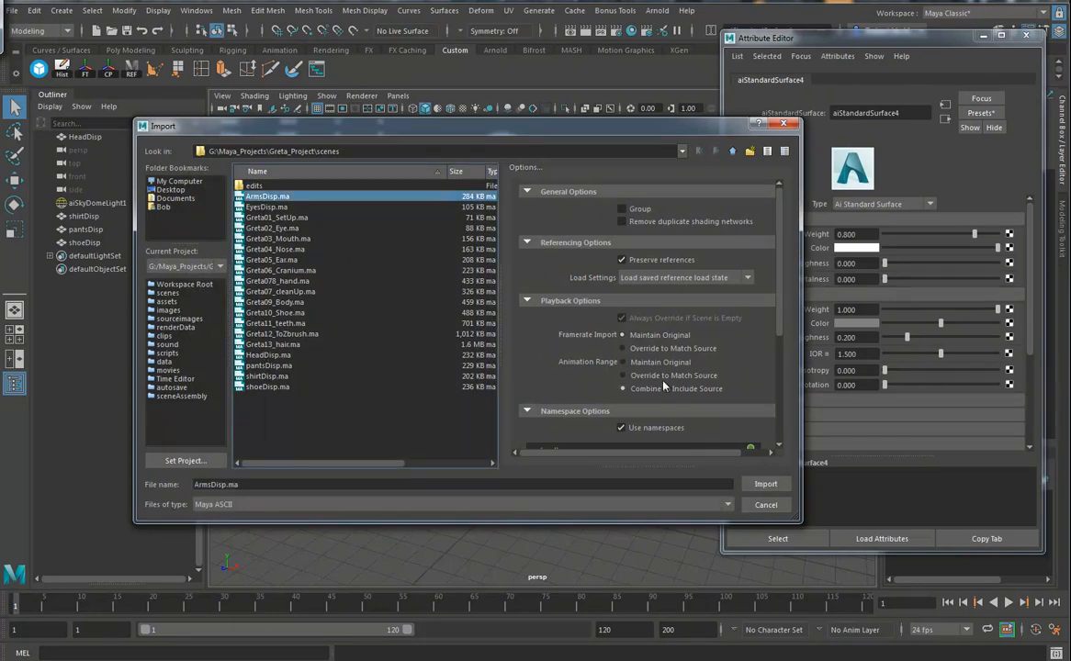
left_click(766, 484)
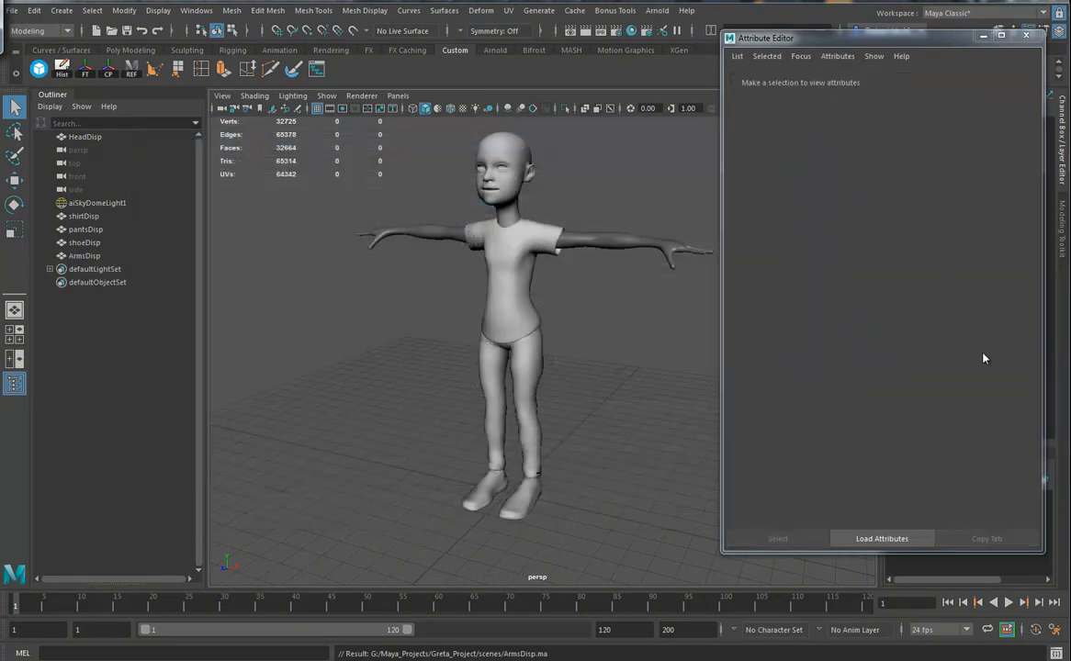
Select the imported arms mesh and soften its edges
left_click(604, 244)
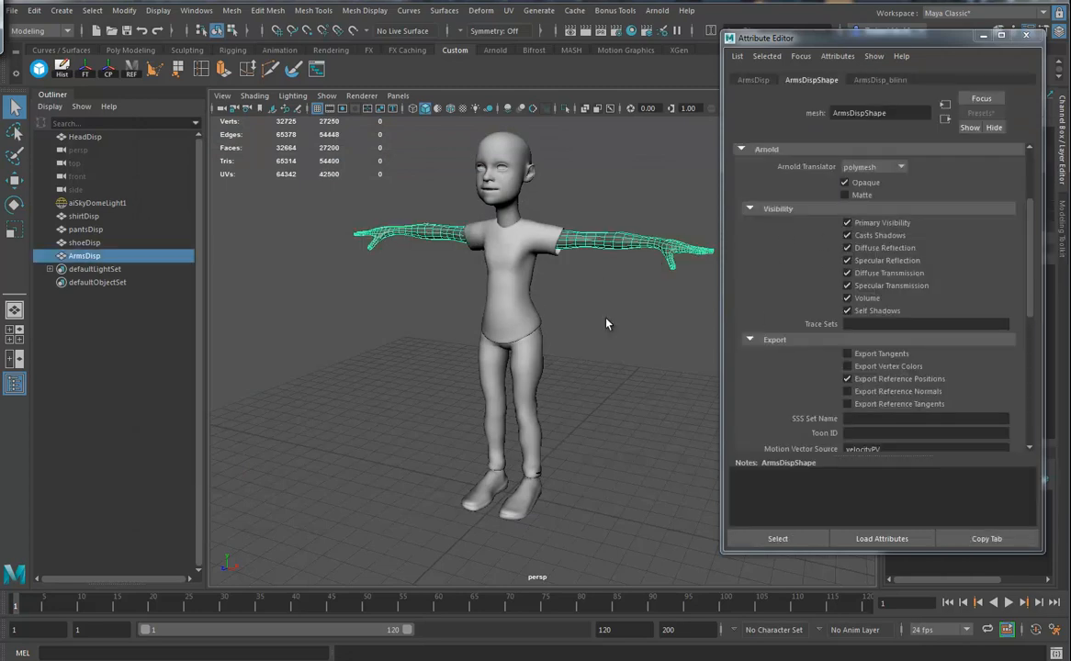
left_click(365, 10)
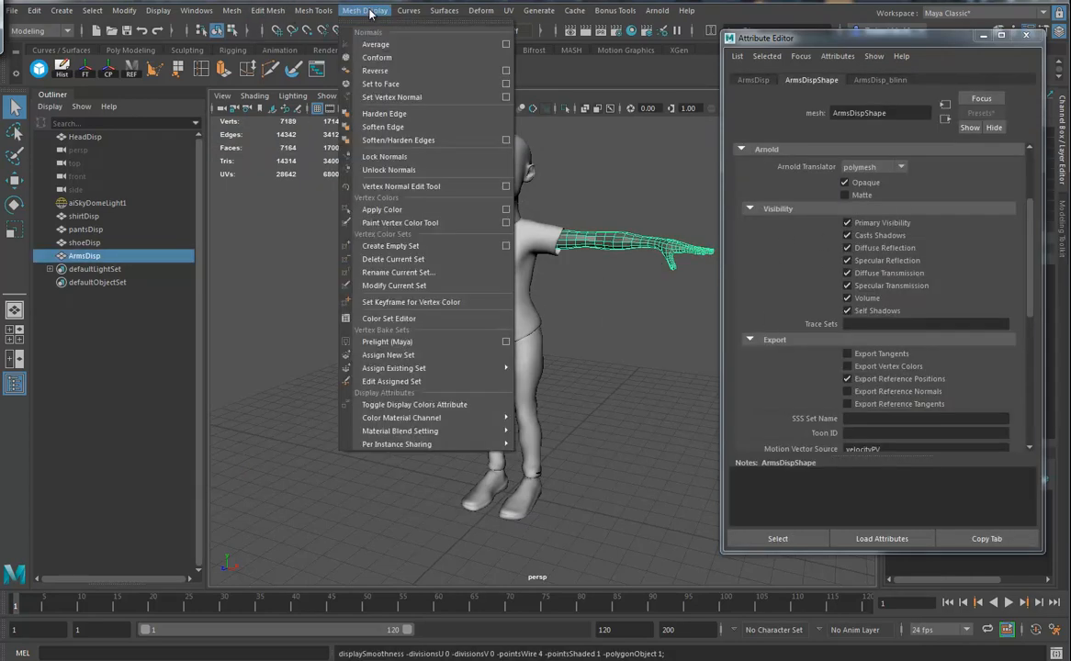
left_click(379, 127)
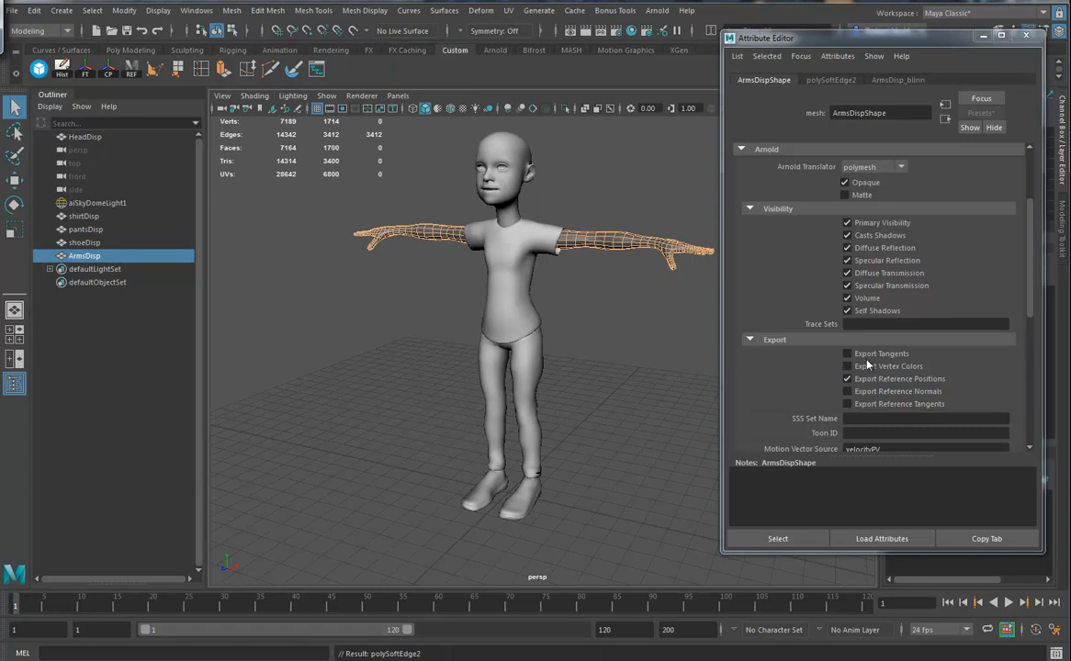
Set the arms mesh's Arnold subdivision type to catclark and raise its subdivision iterations
scroll(883, 371, "down", 3)
scroll(884, 371, "up", 1)
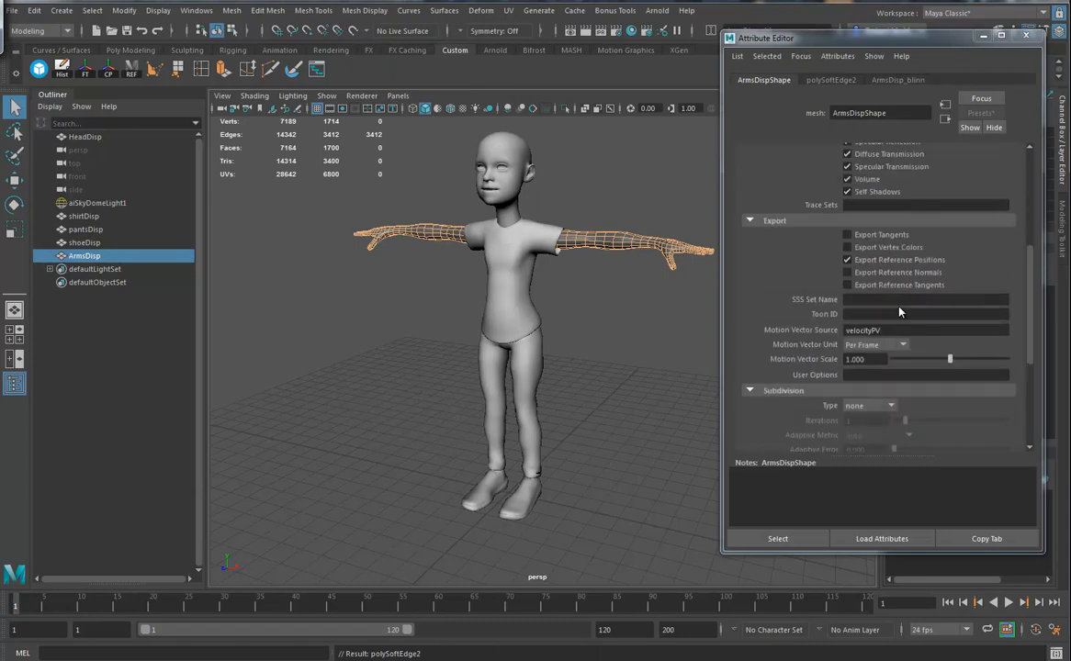
left_click(873, 405)
left_click(859, 426)
scroll(905, 340, "down", 3)
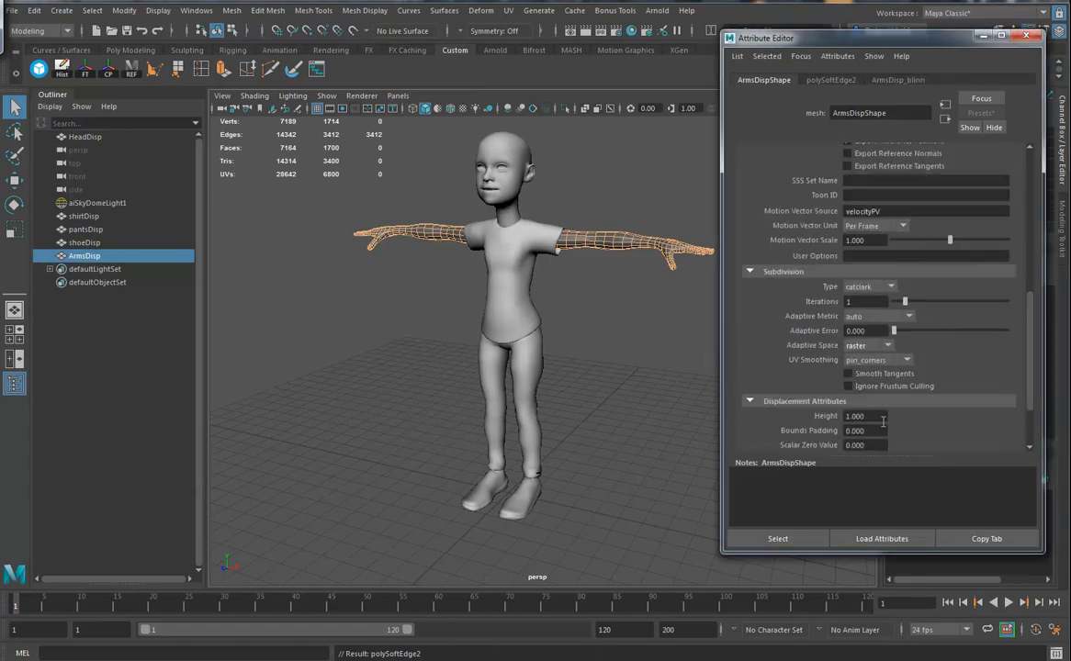
left_click_drag(916, 303, 938, 308)
scroll(882, 321, "up", 5)
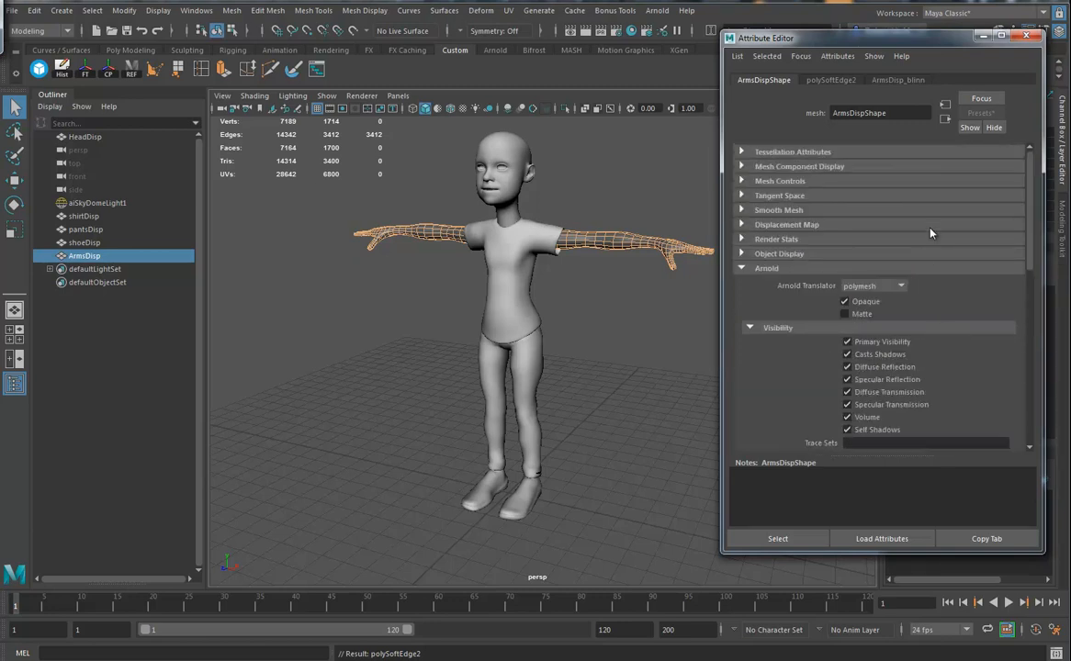
Change the arms' material type from Blinn to Ai Standard Surface
left_click(896, 81)
left_click(918, 199)
scroll(883, 266, "up", 3)
left_click(885, 241)
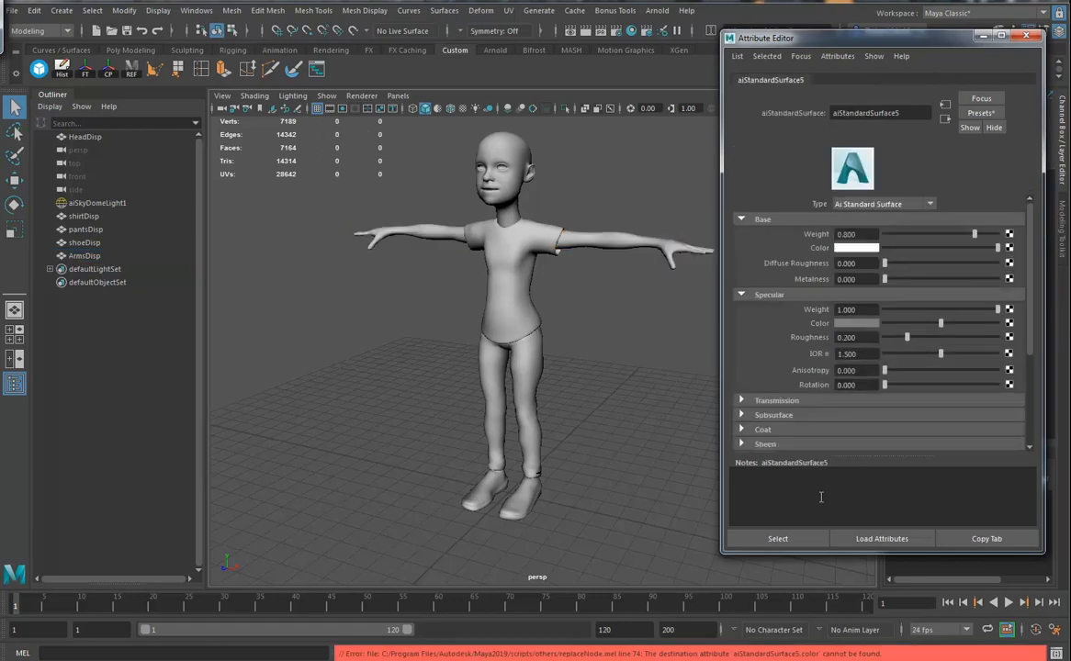
Import EyesDisp.ma from the scenes folder into the character scene
left_click_drag(604, 422, 560, 341, "alt")
left_click(12, 10)
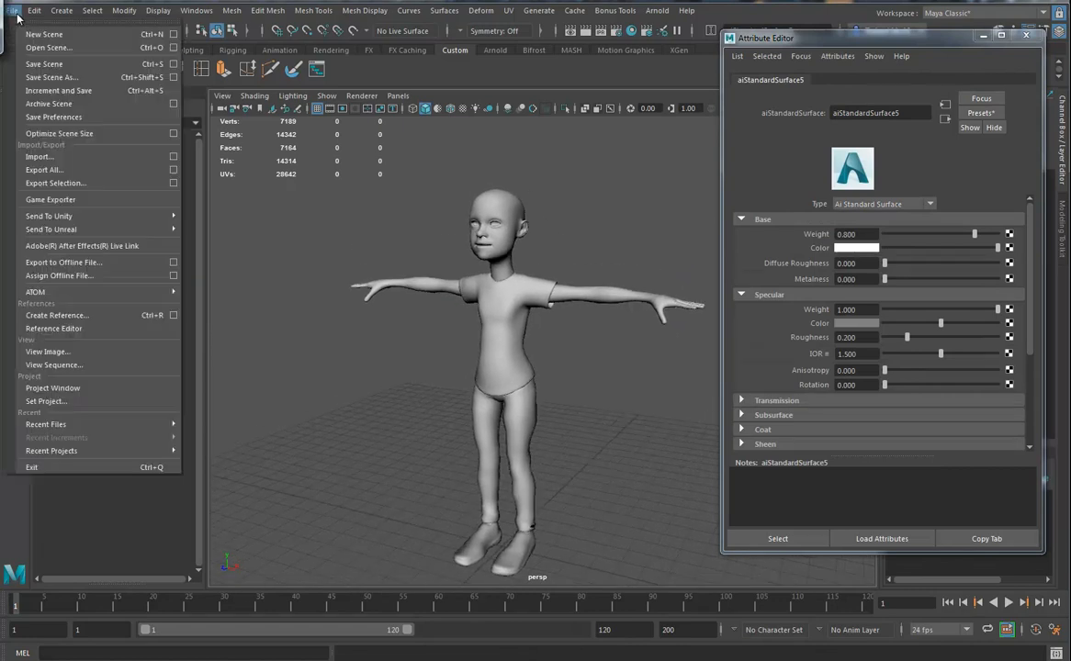
left_click(41, 156)
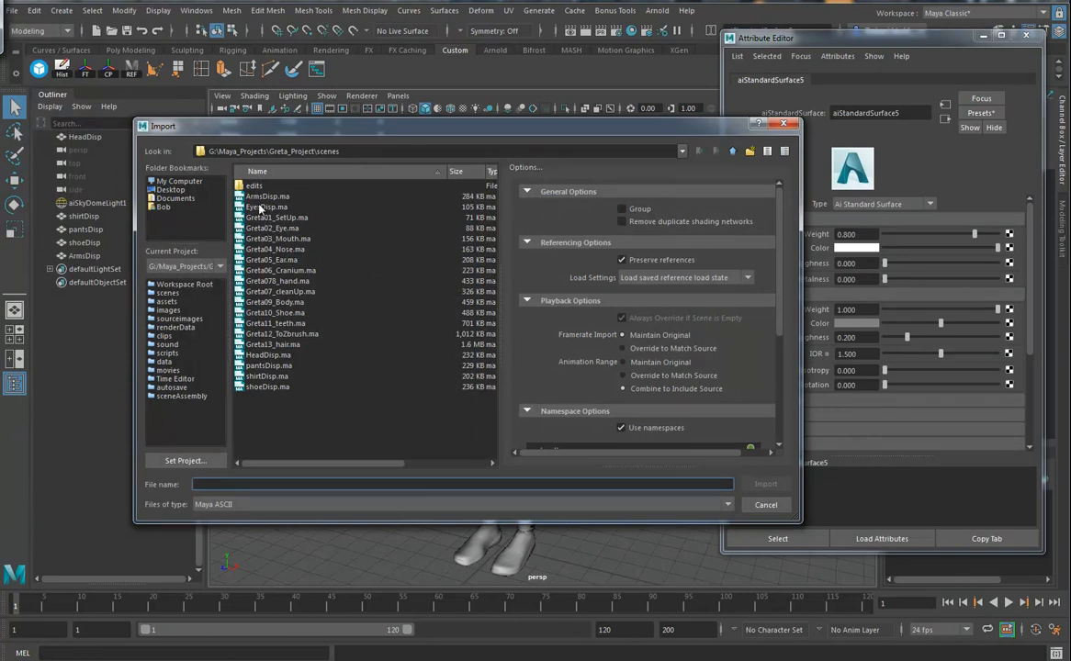
left_click(266, 206)
left_click(765, 484)
Soften the edges of the imported eyes mesh and turn off its smooth mesh preview
left_click_drag(568, 421, 627, 361, "alt")
left_click(633, 404)
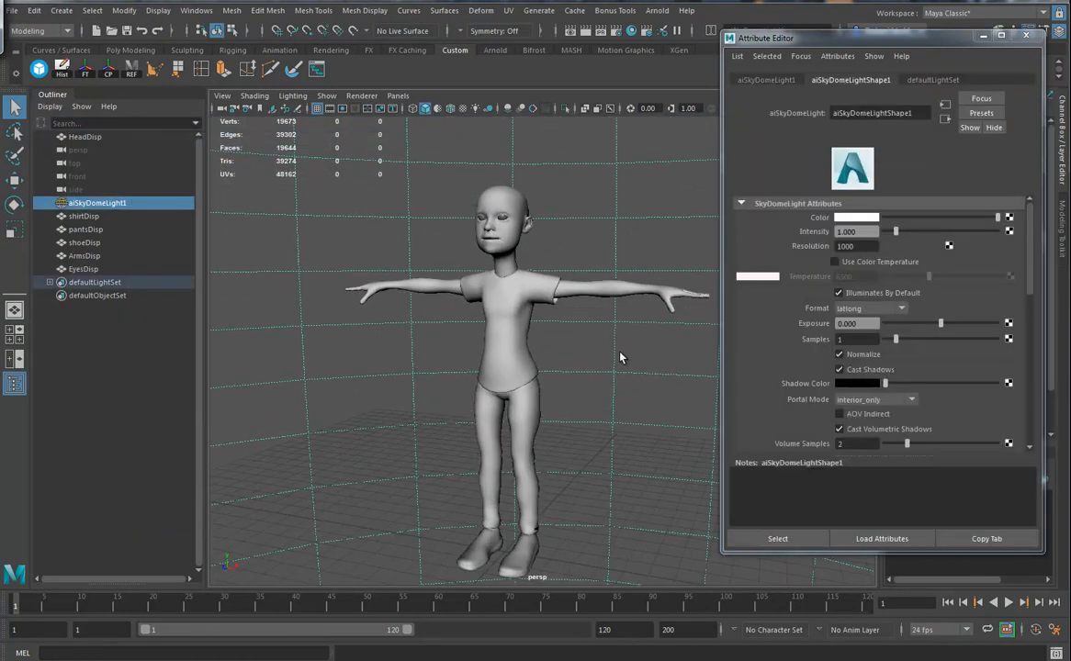
left_click(471, 304)
right_click_drag(598, 358, 685, 331, "alt")
middle_click_drag(547, 216, 540, 351, "alt")
left_click_drag(540, 351, 497, 281, "alt")
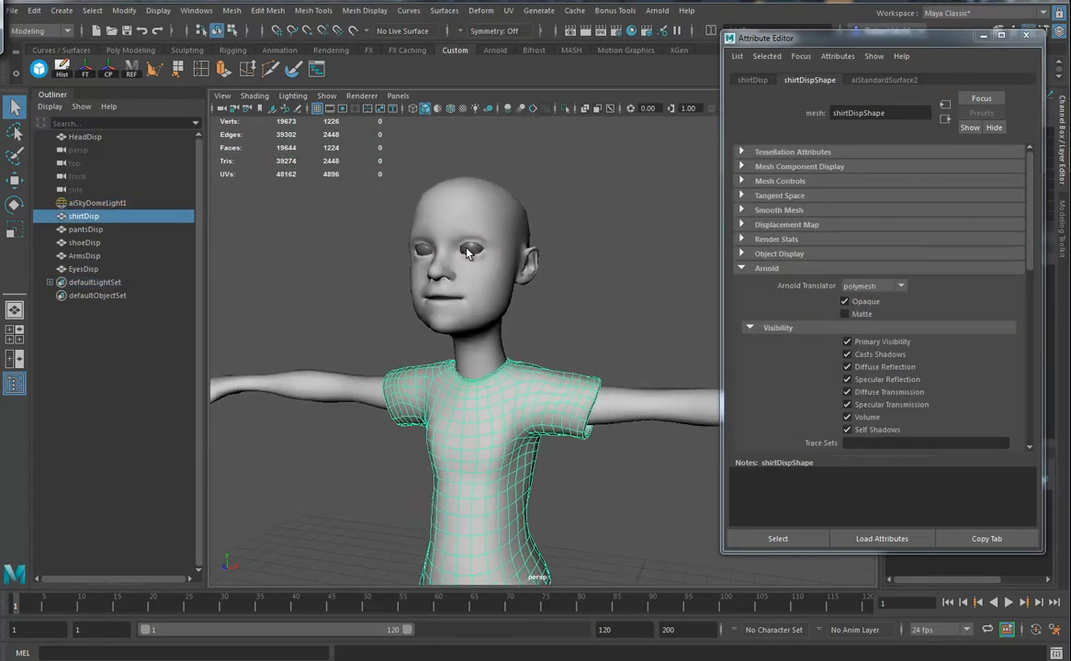
left_click(467, 253)
left_click(365, 10)
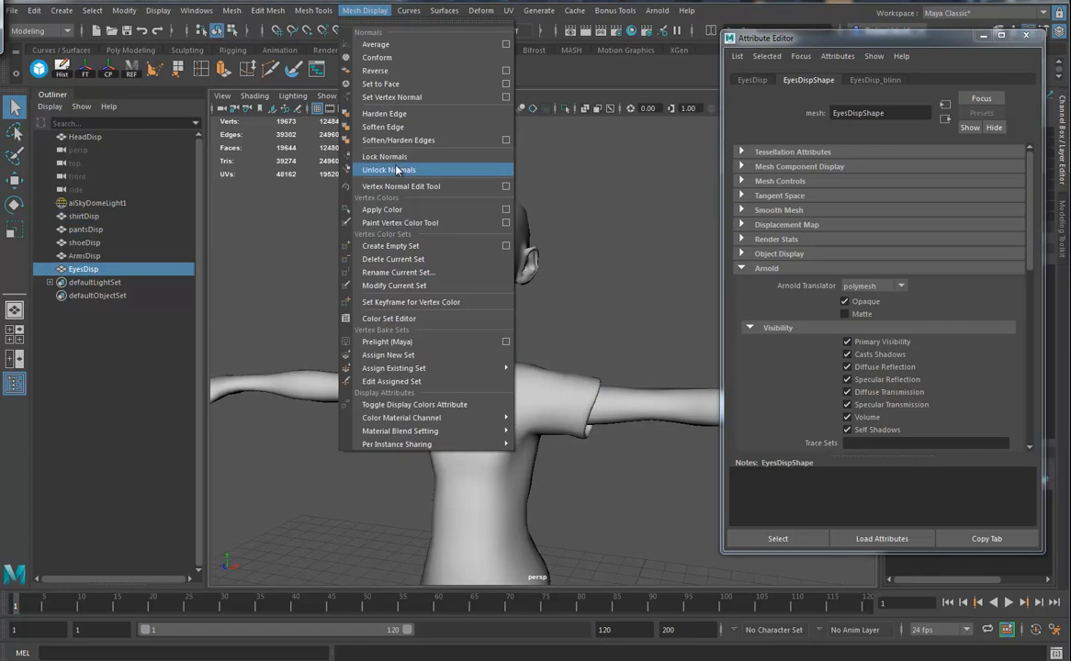
left_click(382, 126)
key("1")
Delete the construction history of the eyes mesh
scroll(948, 358, "down", 3)
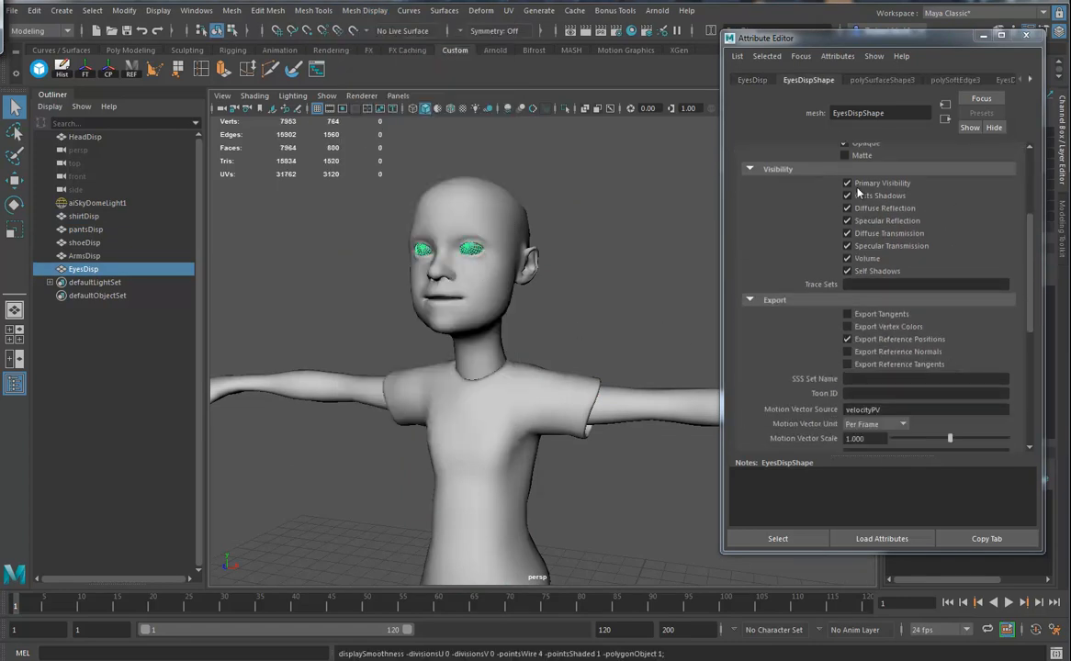
scroll(953, 227, "up", 3)
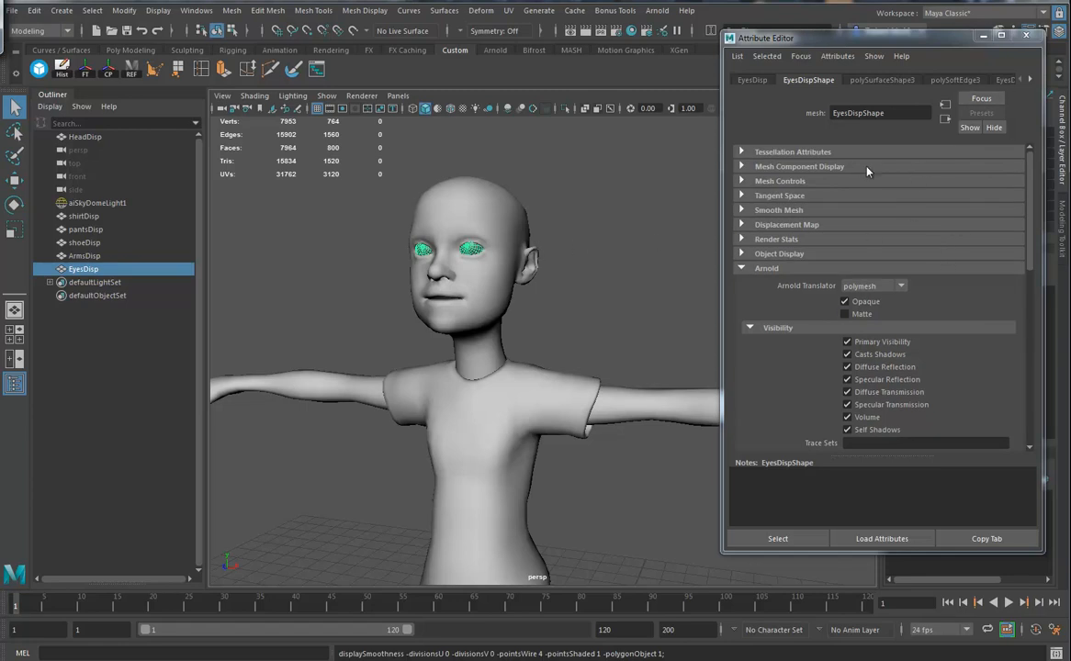
key("alt+shift+d")
Change the eyes' material type from Blinn to Ai Standard Surface
left_click(872, 85)
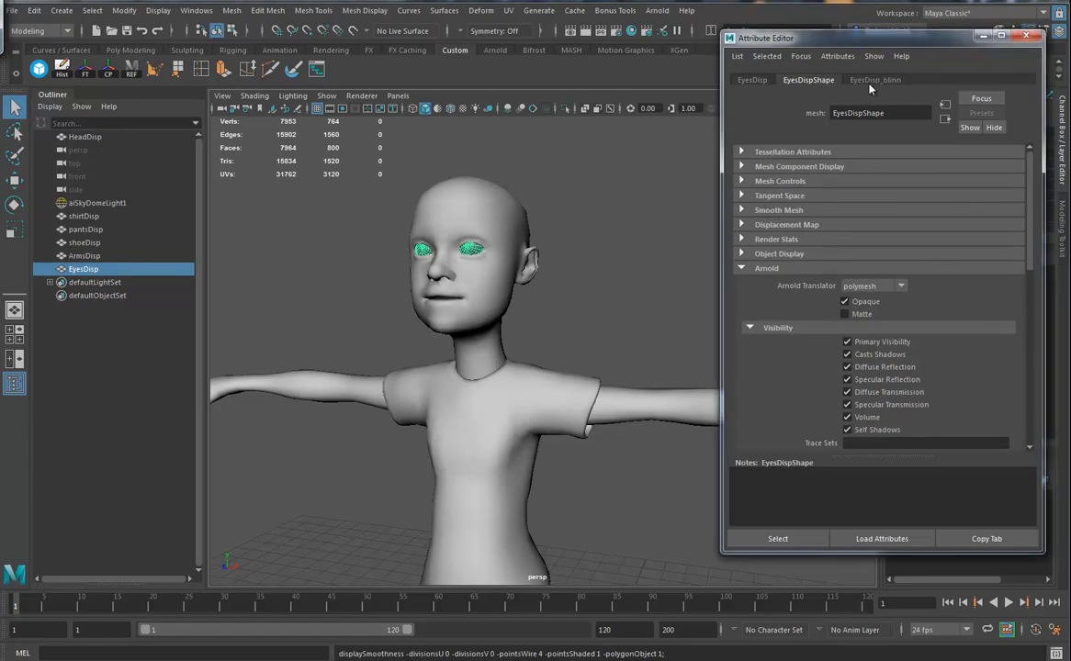
left_click(931, 200)
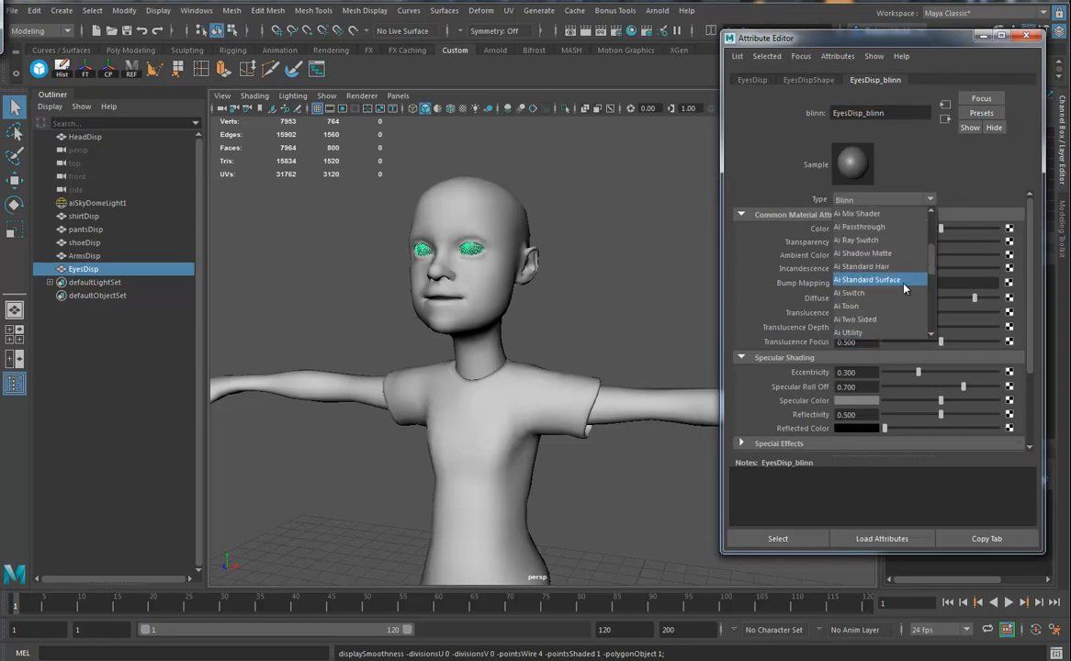
left_click(896, 284)
Render the character in the Arnold RenderView and examine the head's displacement up close
left_click_drag(622, 326, 615, 320, "alt")
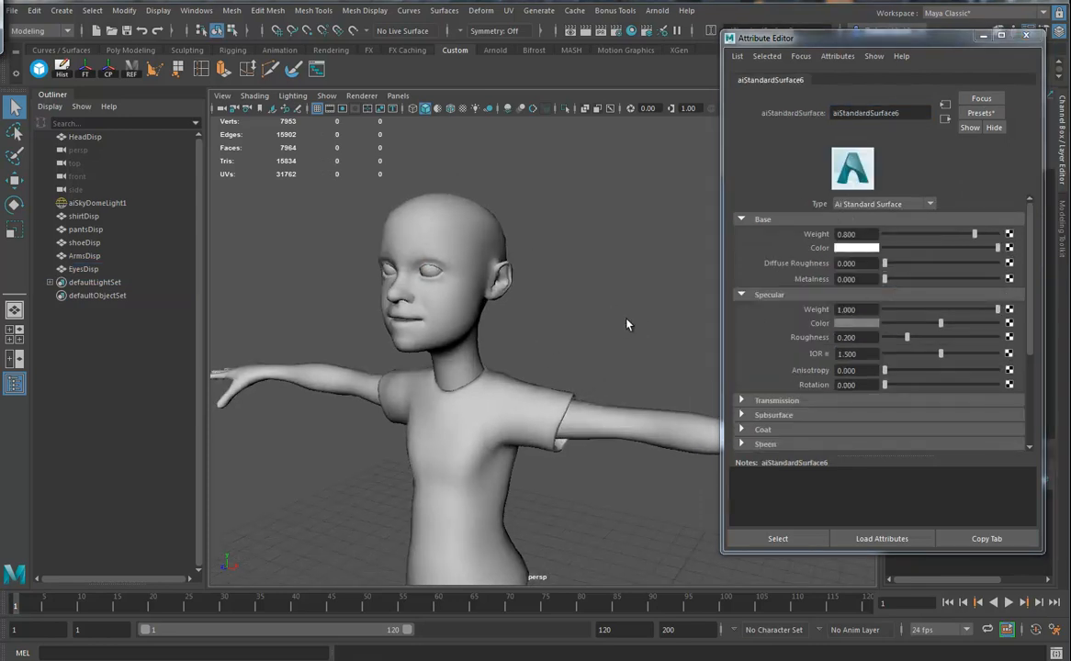
right_click_drag(614, 320, 539, 357, "alt")
left_click_drag(538, 362, 546, 396, "alt")
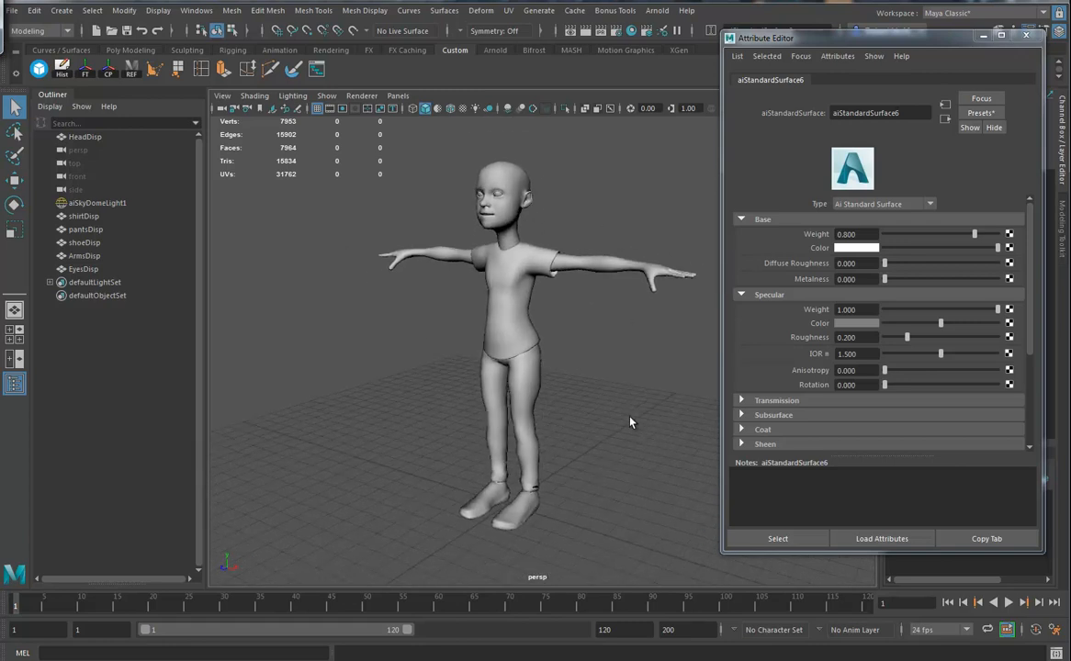
left_click_drag(607, 416, 595, 410, "alt")
scroll(536, 340, "up", 1)
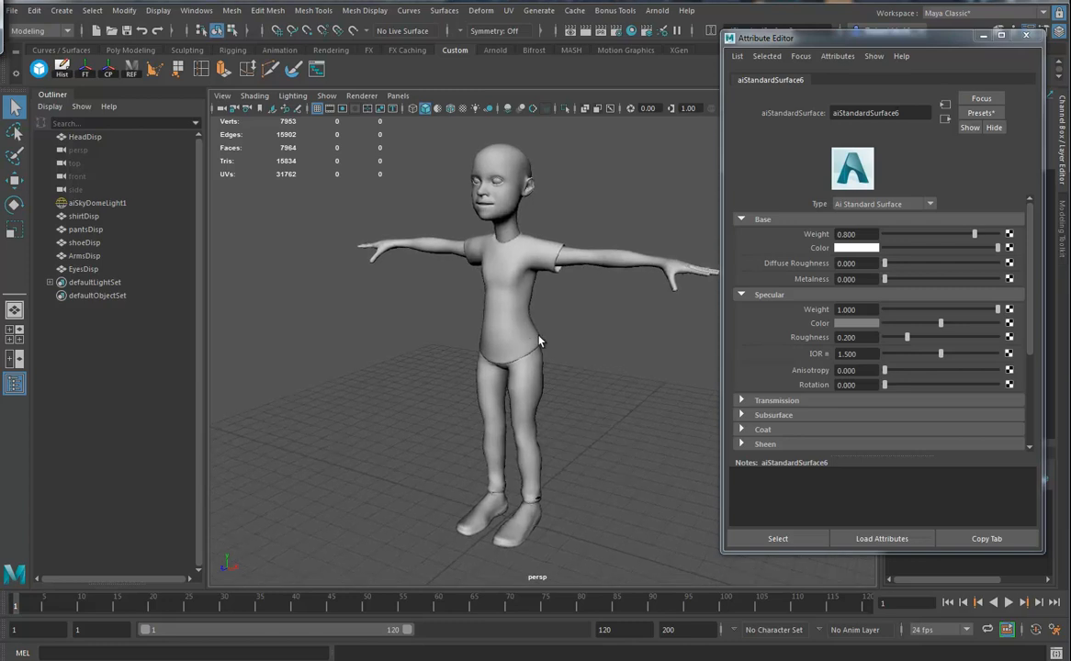
left_click(657, 10)
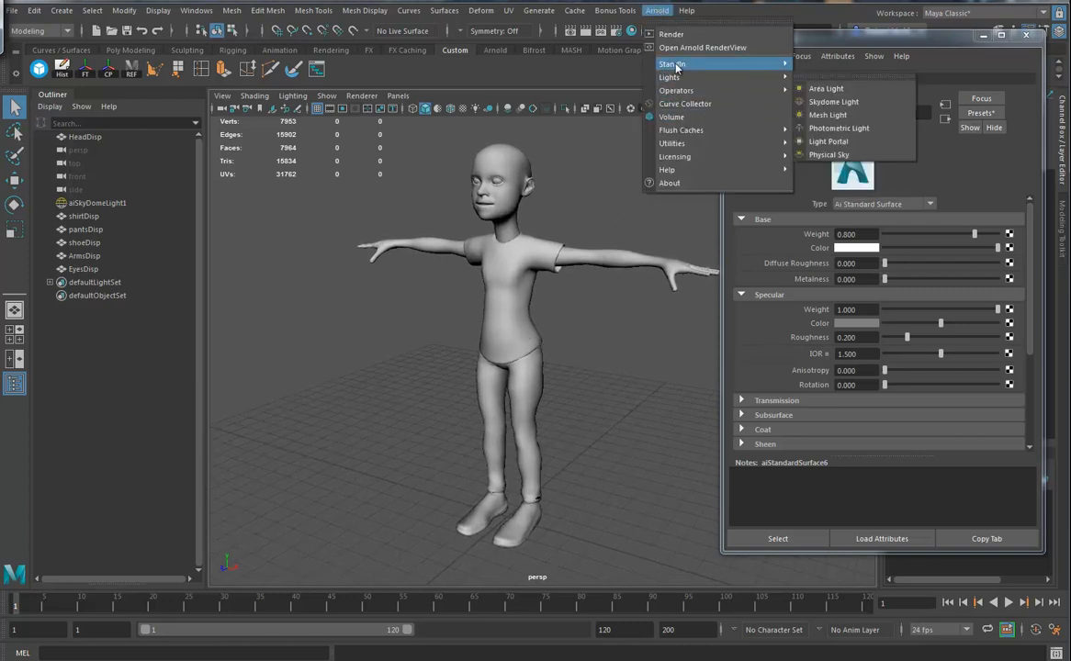
left_click(696, 47)
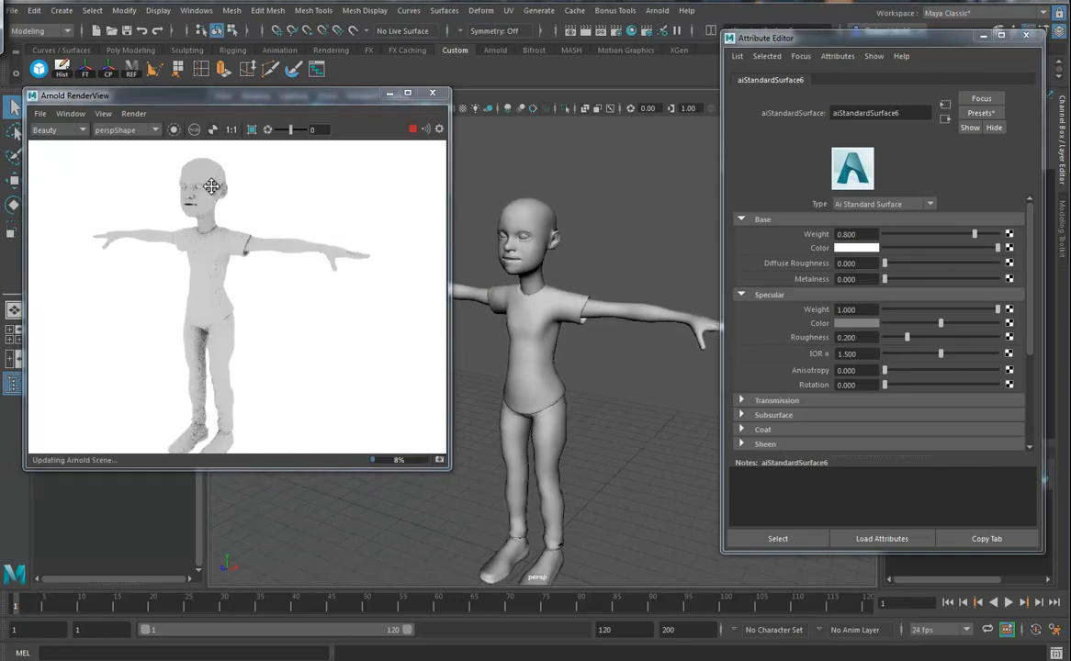
middle_click_drag(209, 173, 190, 168, "alt")
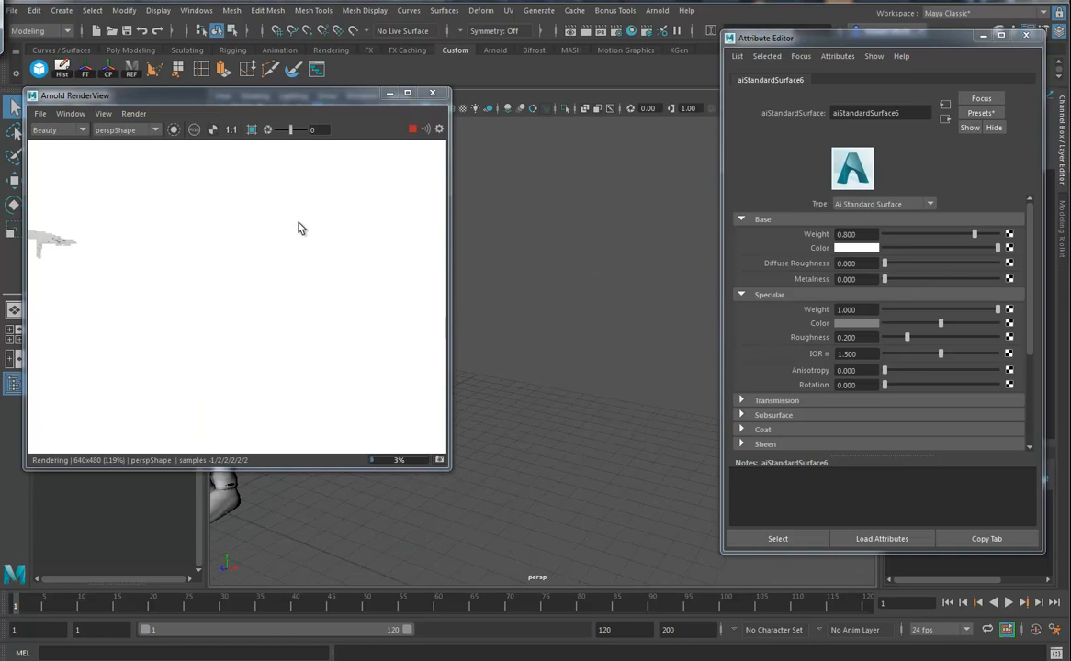
middle_click_drag(538, 334, 802, 380, "alt")
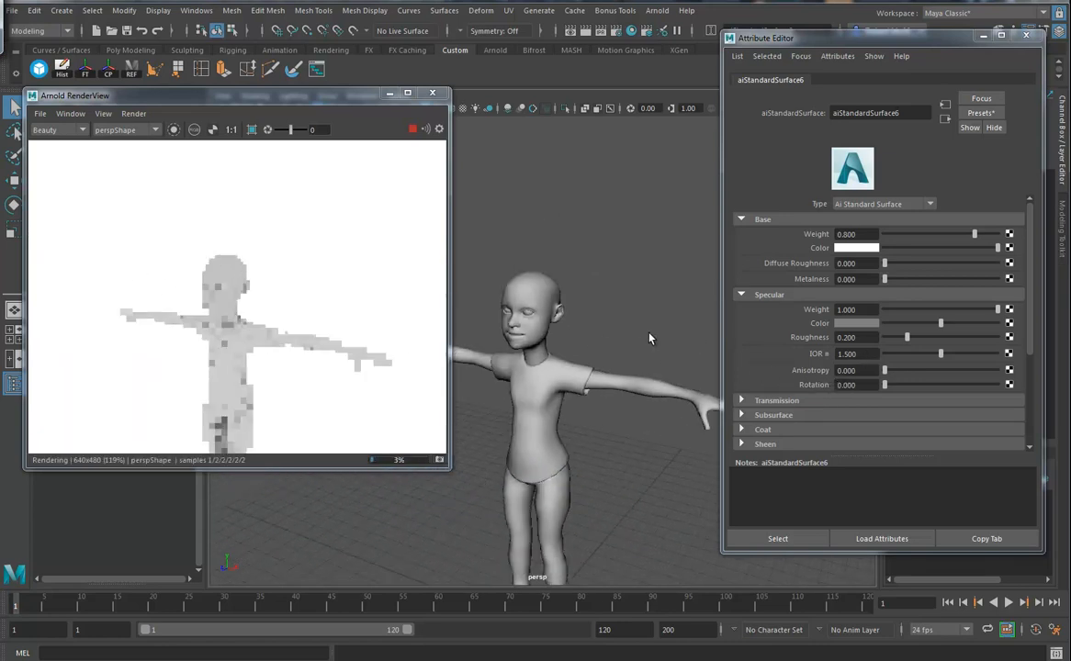
right_click_drag(761, 365, 908, 366, "alt")
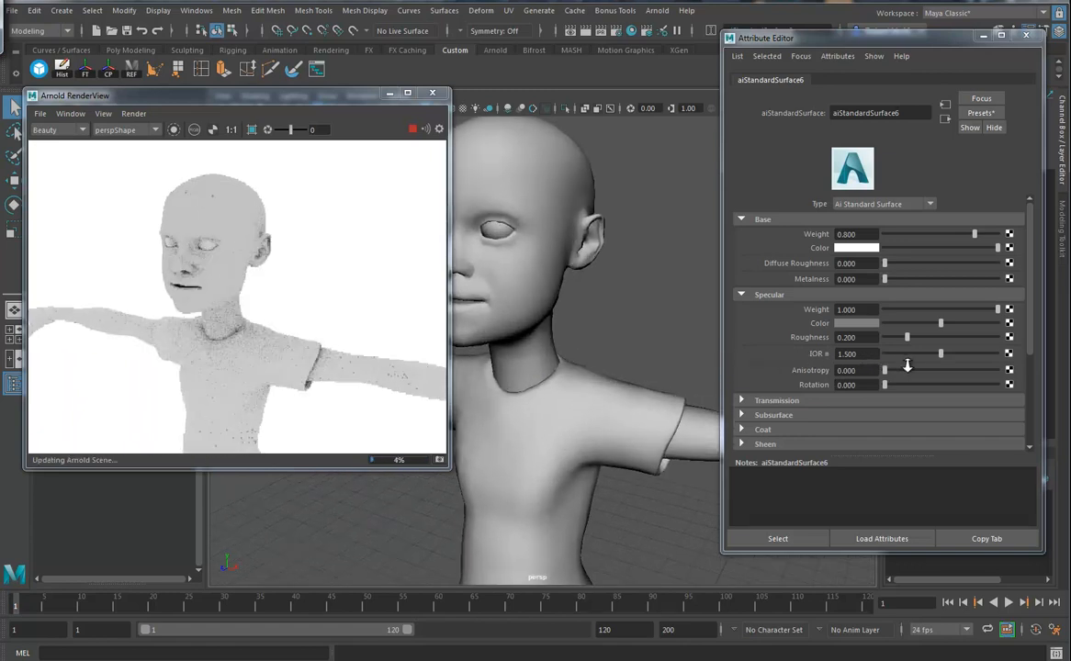
middle_click_drag(636, 309, 641, 347, "alt")
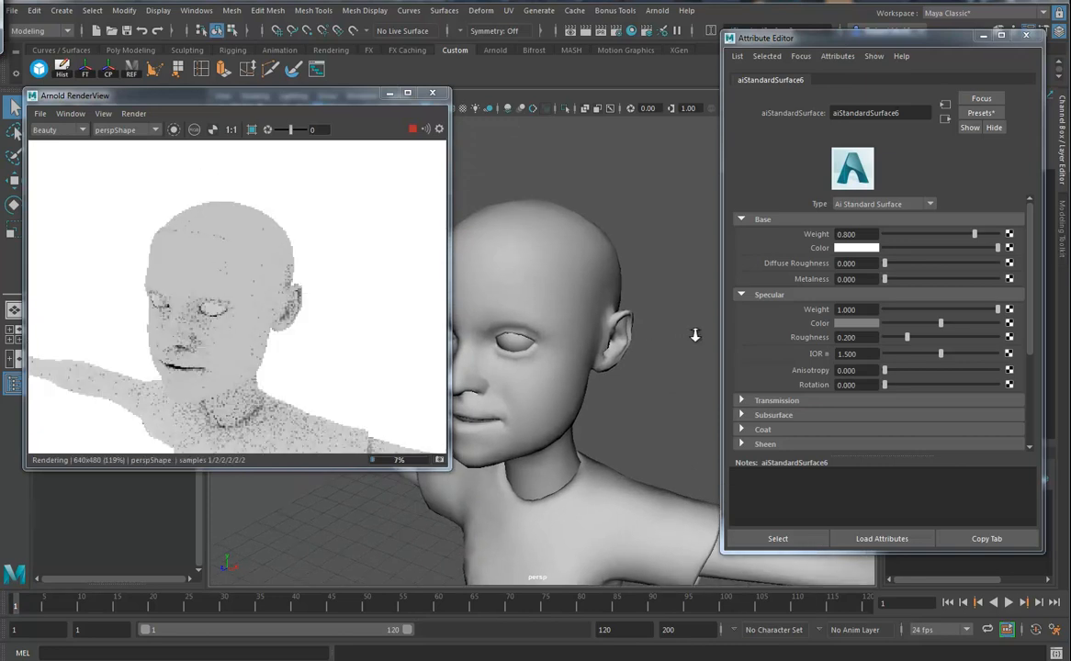
right_click_drag(694, 335, 707, 337, "alt")
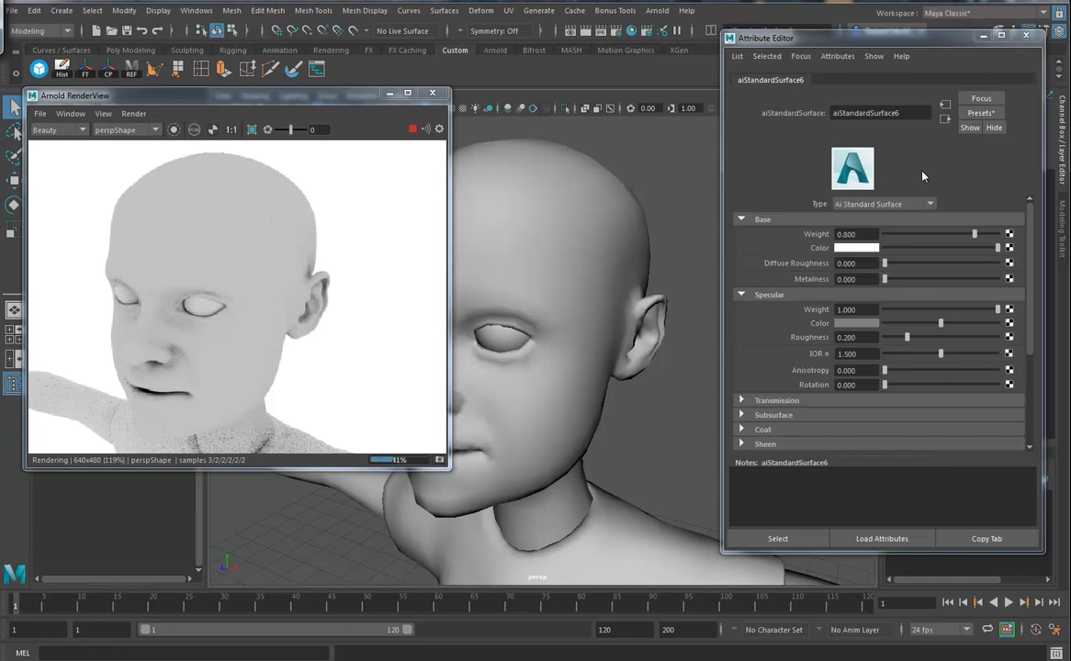
Set the filter type of the head's displacement map file, HeadDisp_DM.tif, to Off
left_click(945, 120)
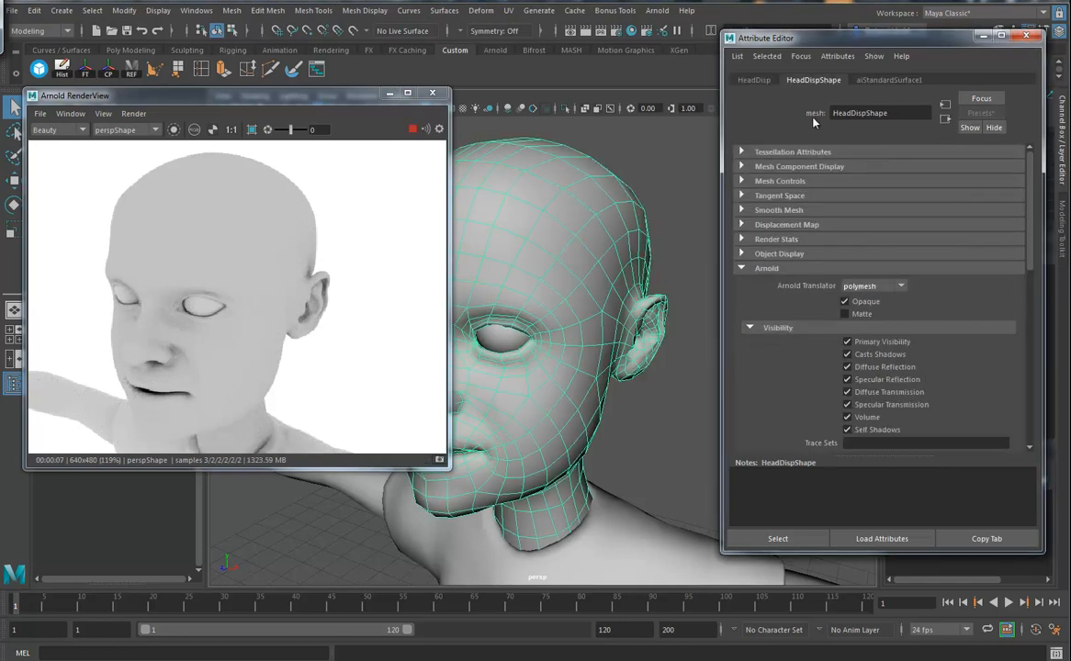
left_click(879, 81)
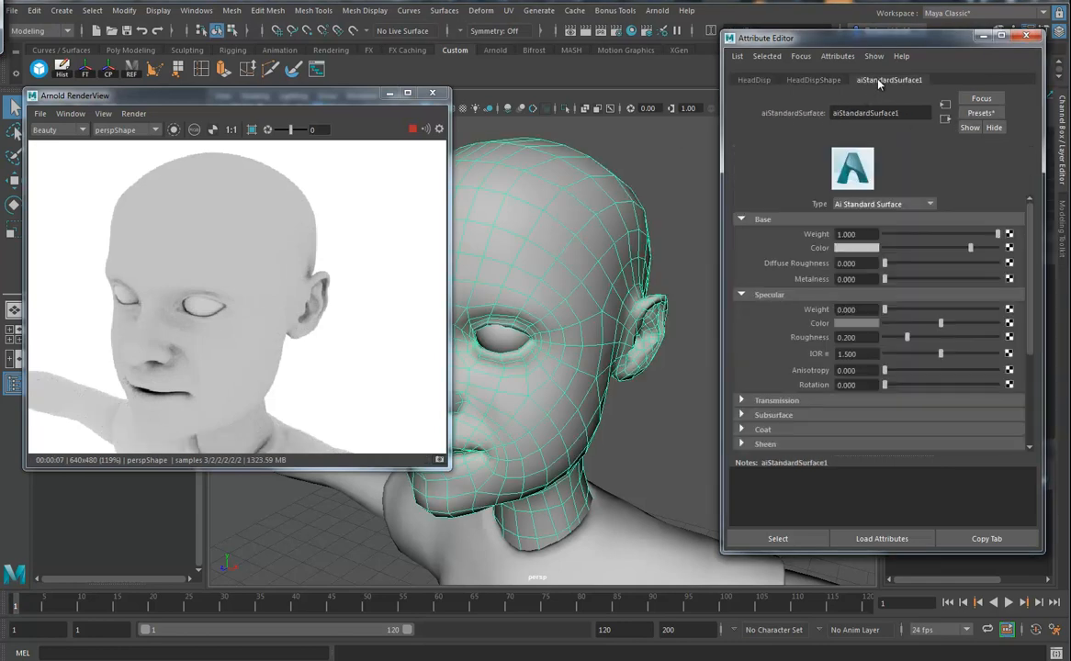
left_click(947, 119)
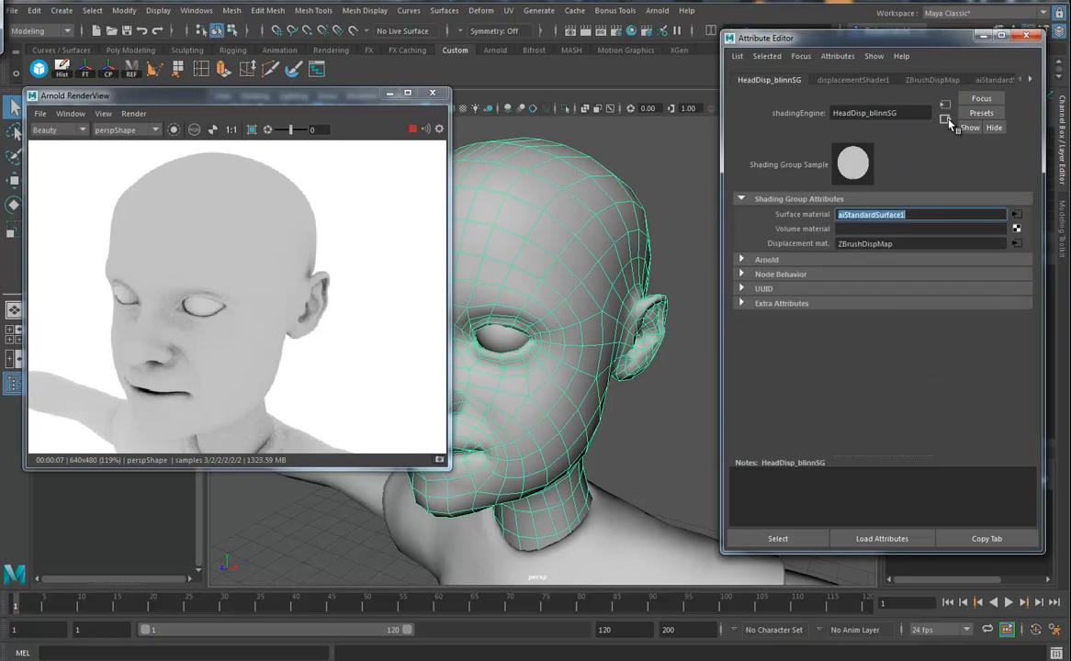
left_click(1017, 245)
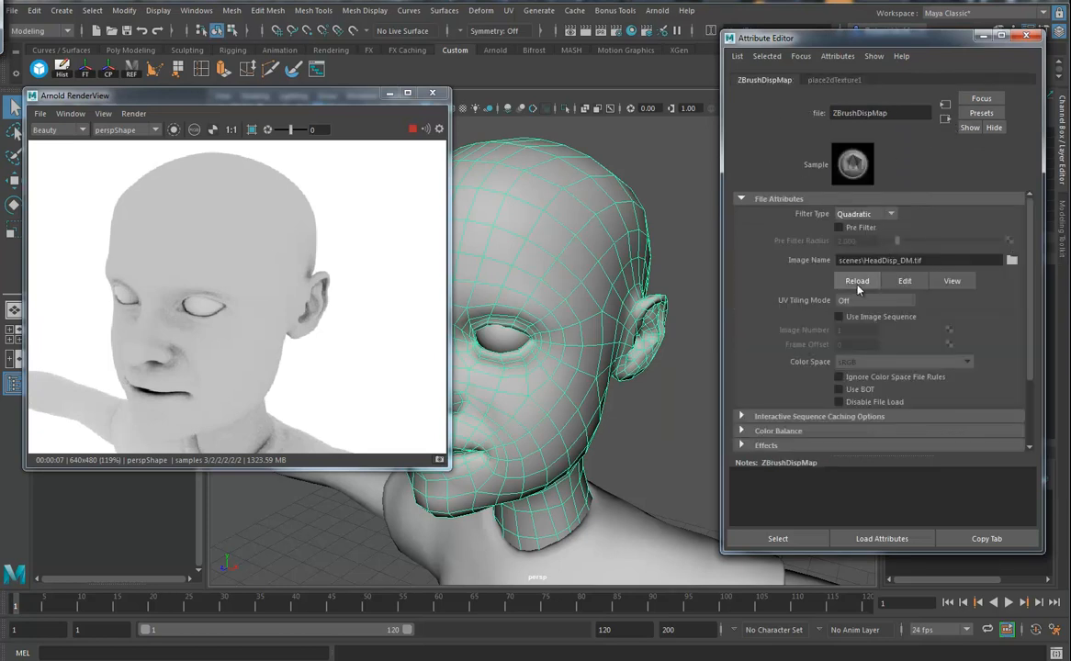
left_click(849, 214)
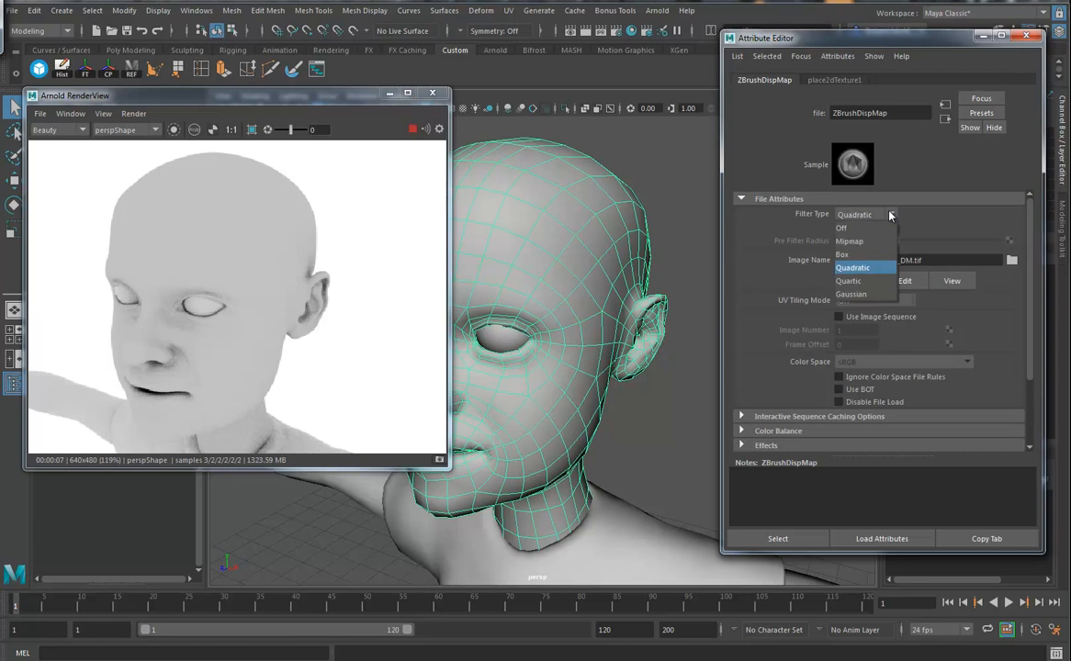
left_click(850, 224)
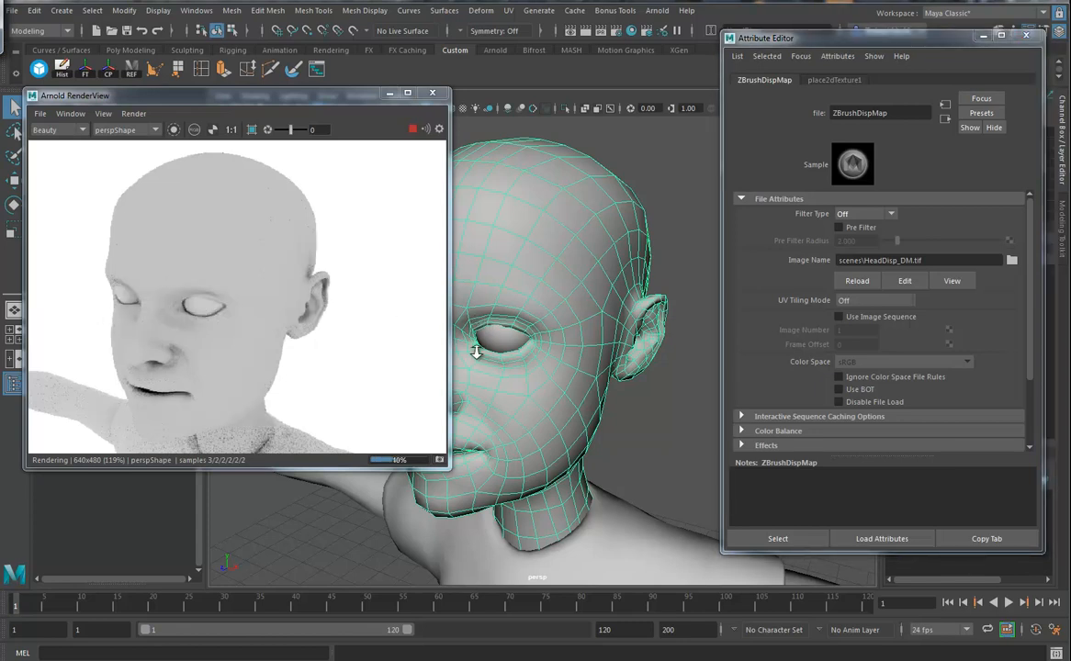
Examine the whole character in the live render and review the head's displacement shader and surface material attributes
key("a")
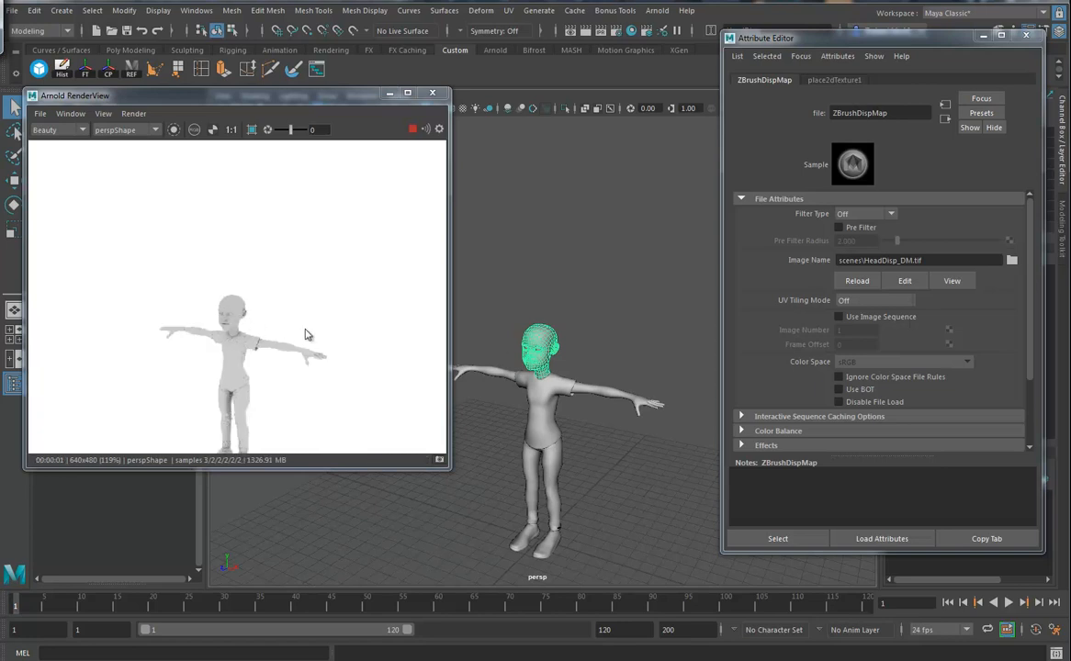
right_click_drag(497, 335, 548, 367, "alt")
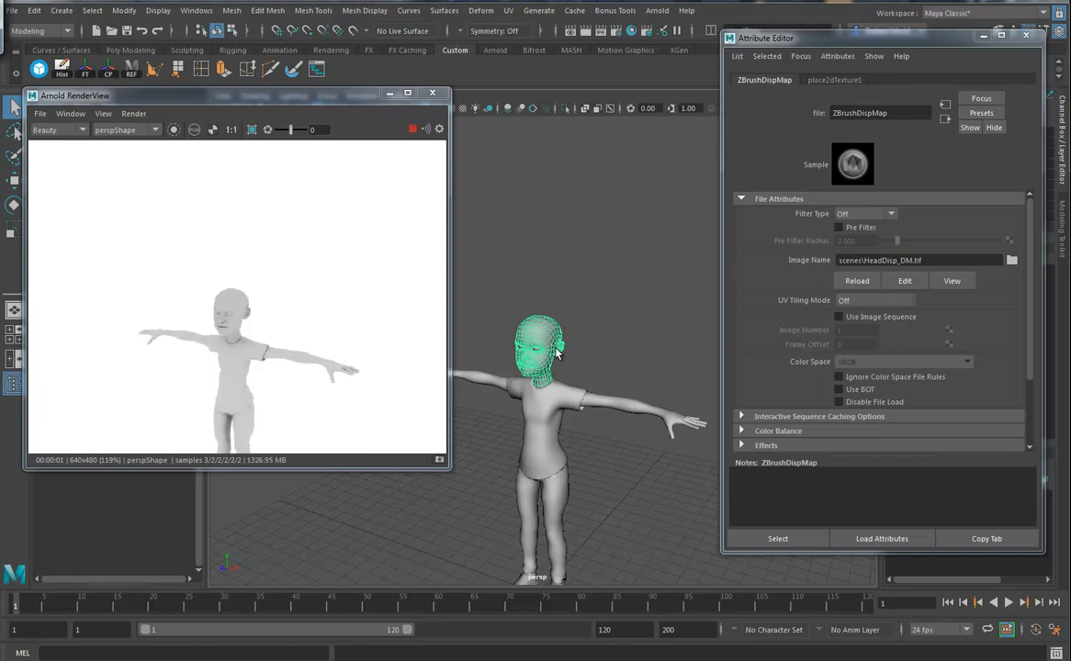
middle_click_drag(568, 347, 572, 309, "alt")
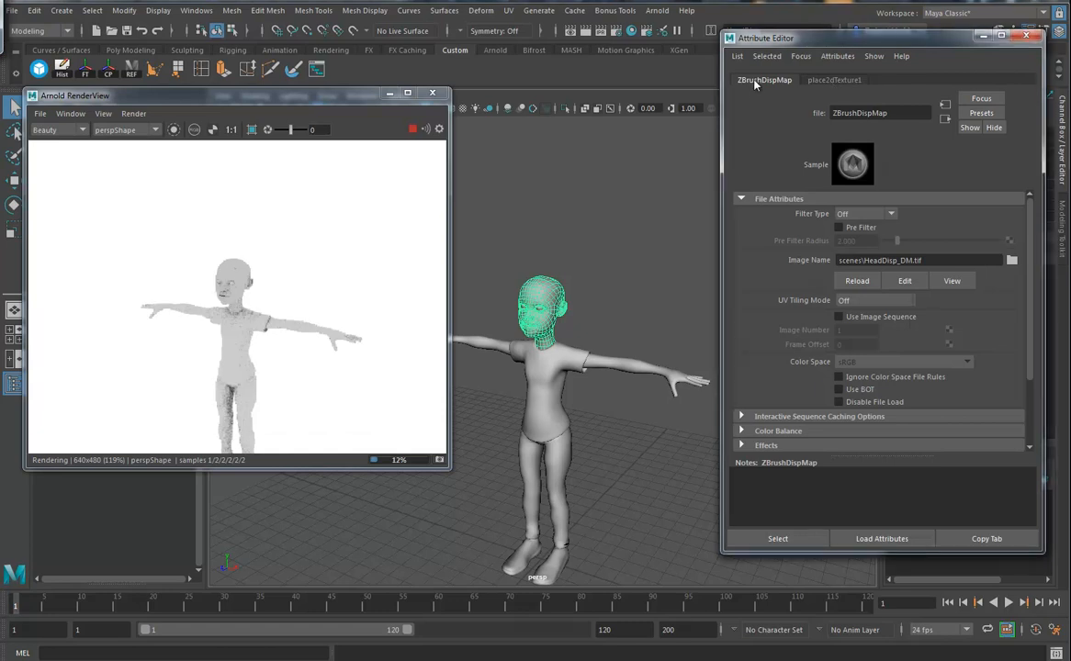
left_click(832, 81)
left_click(946, 121)
left_click(946, 120)
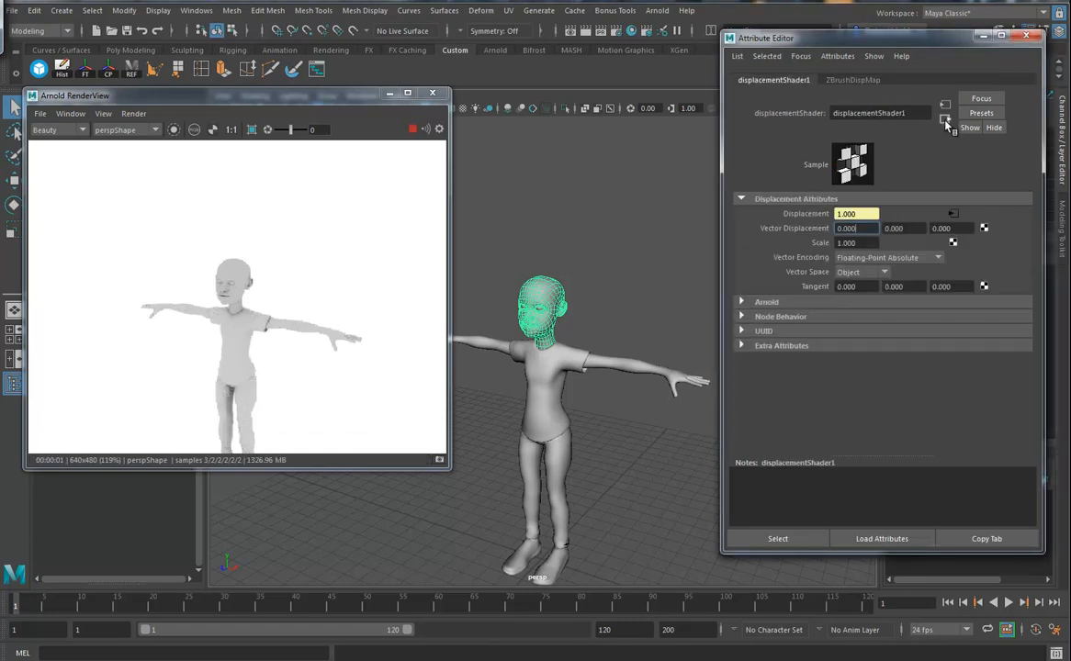
left_click(546, 293)
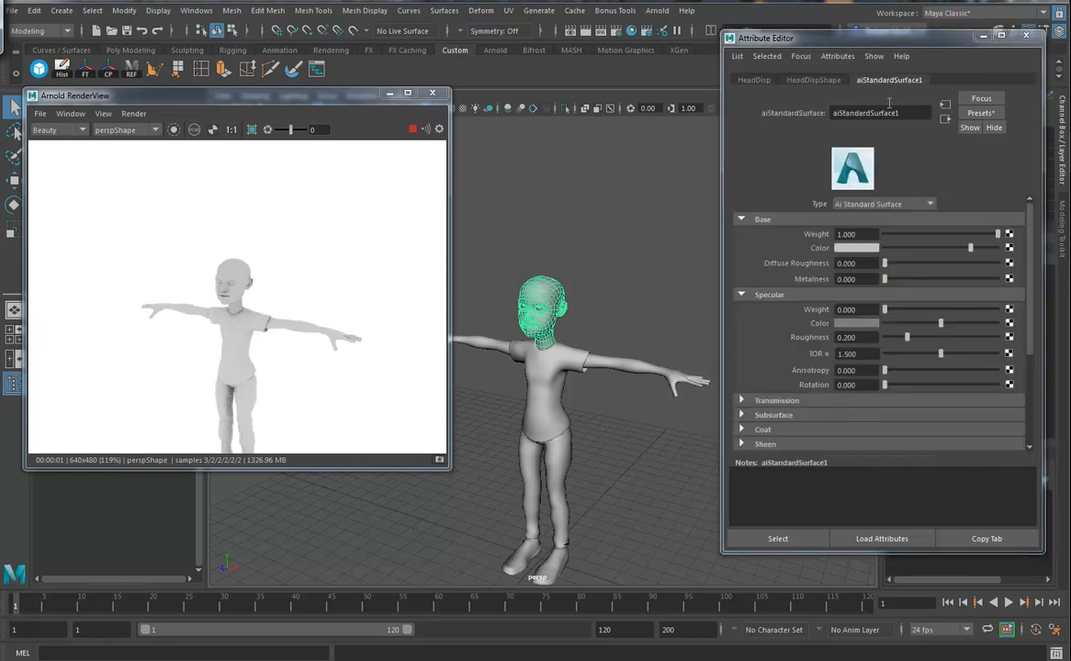
left_click_drag(1031, 286, 1020, 240)
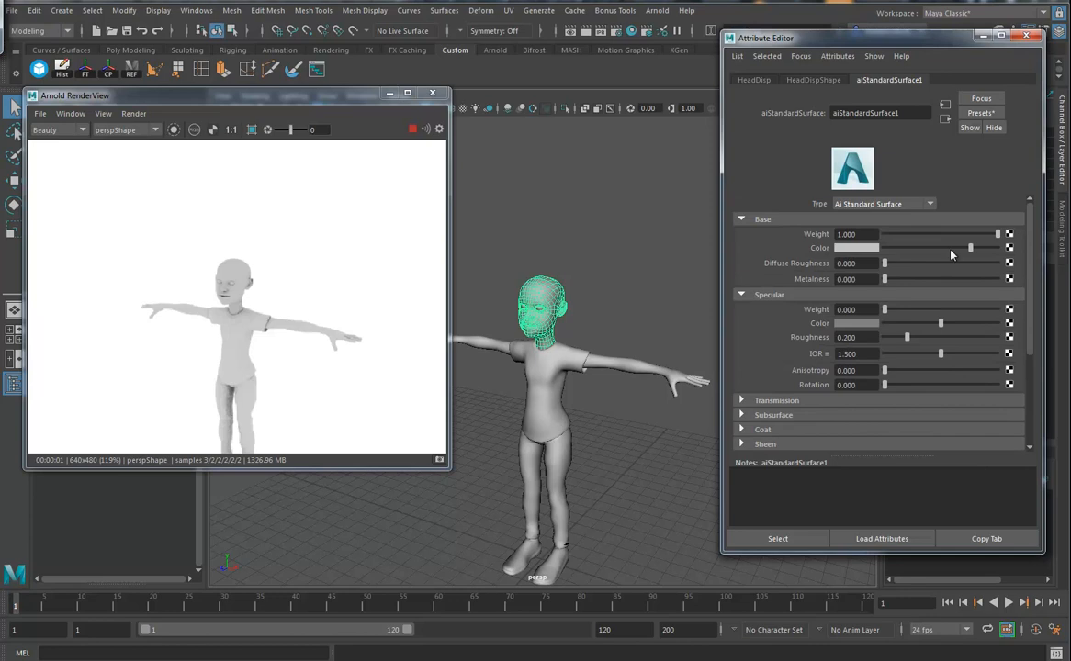